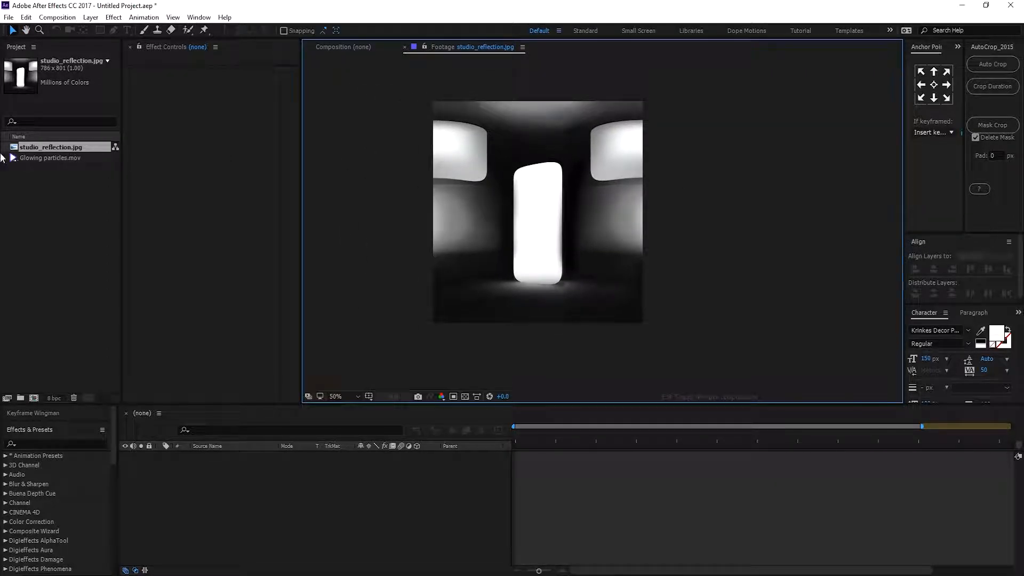
Preview the Glowing particles.mov footage in its viewer.
double_click(62, 159)
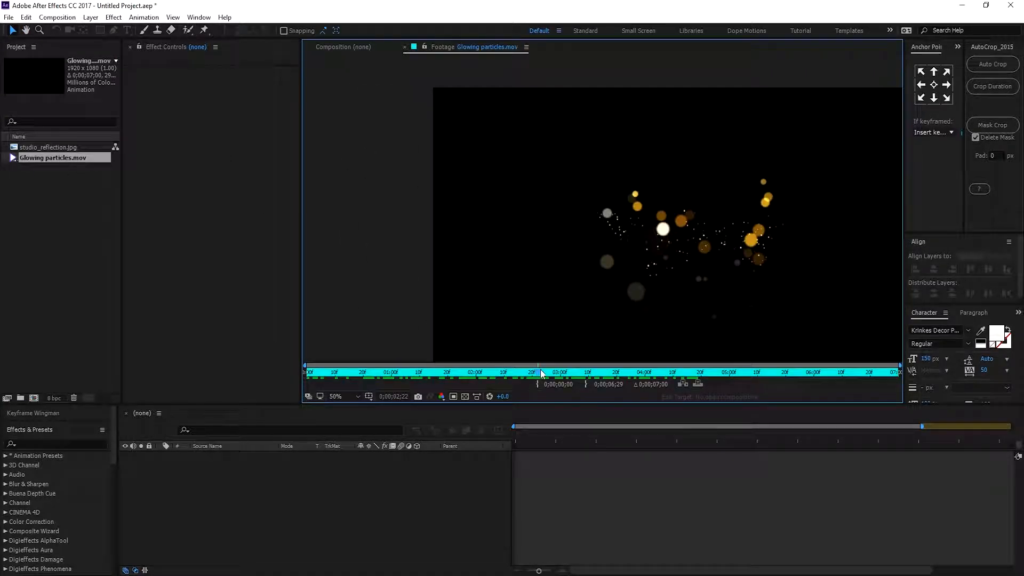
drag(565, 276, 510, 256)
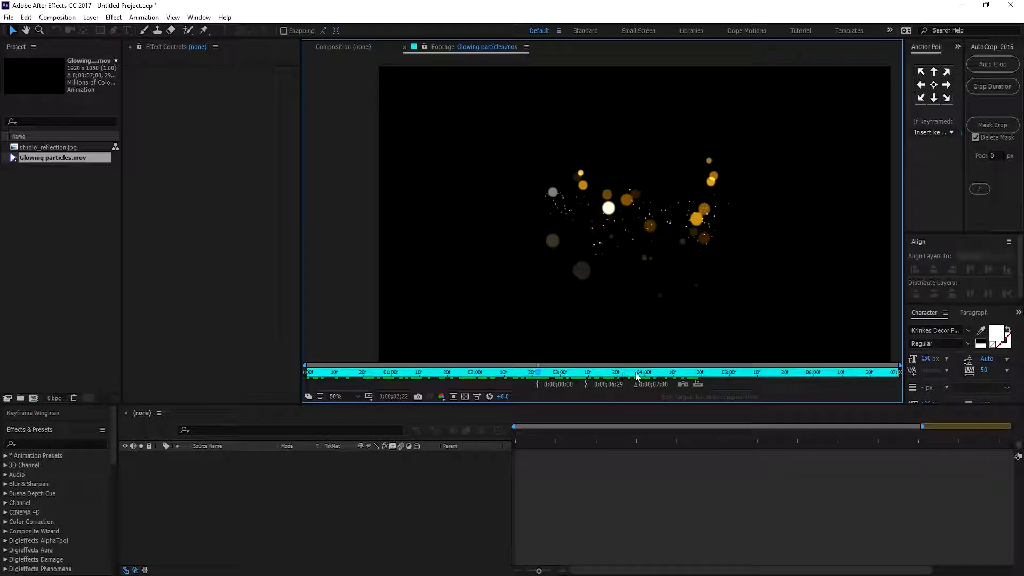
click(606, 373)
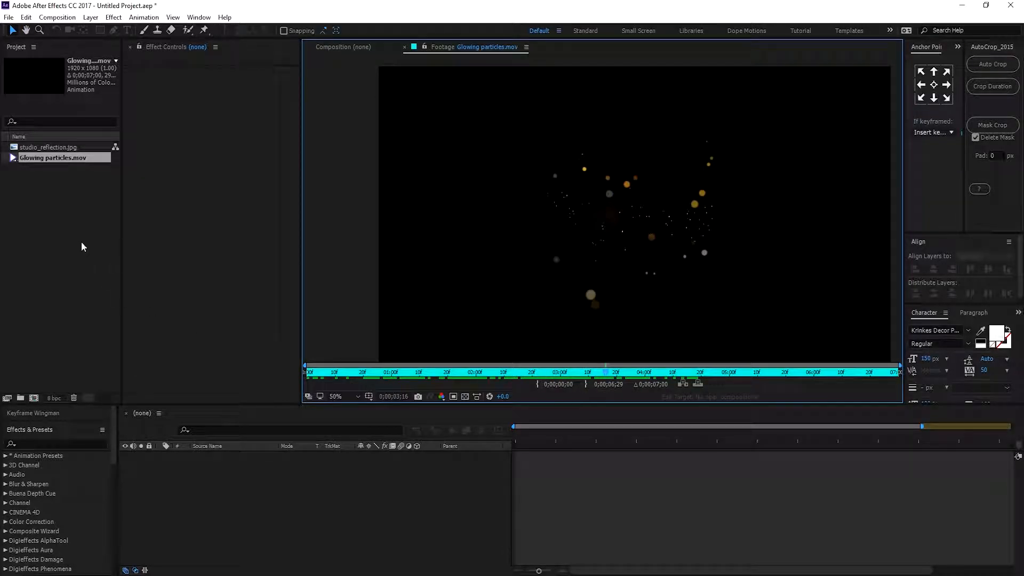
click(81, 242)
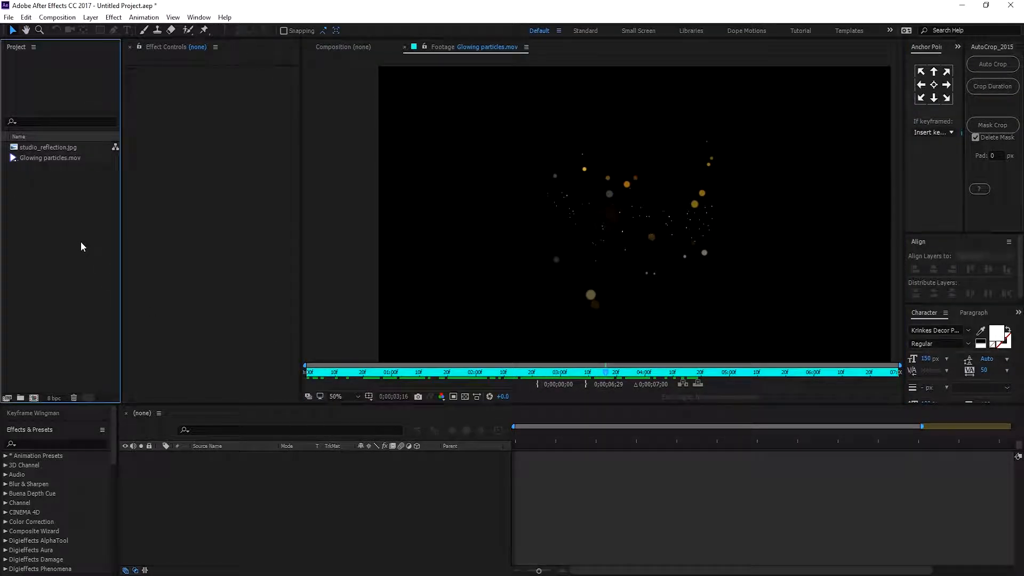
Create a new 1920x1080, 30 fps, 10-second composition named Main.
click(34, 398)
drag(400, 91, 307, 109)
click(439, 102)
text(Main)
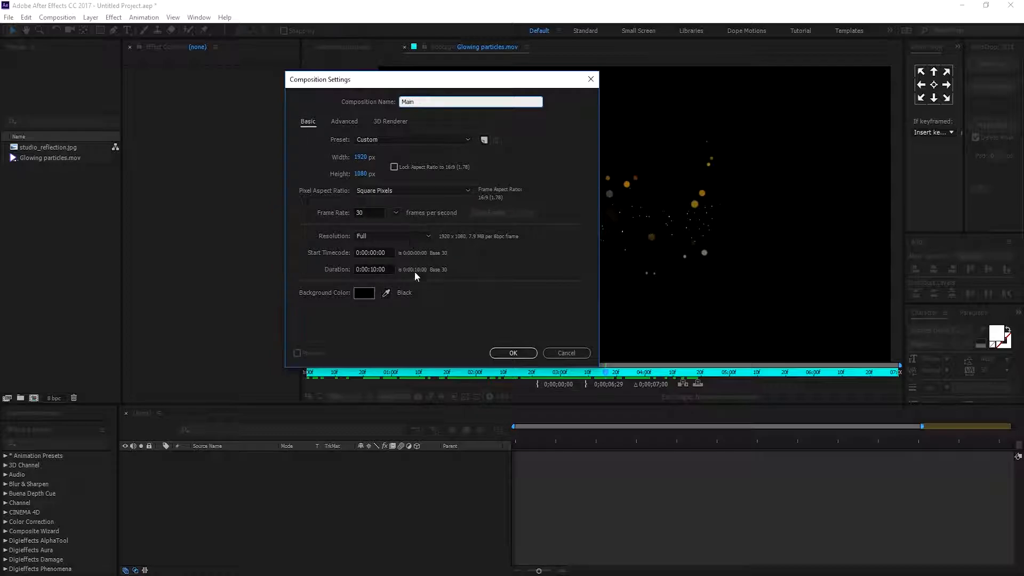
click(514, 354)
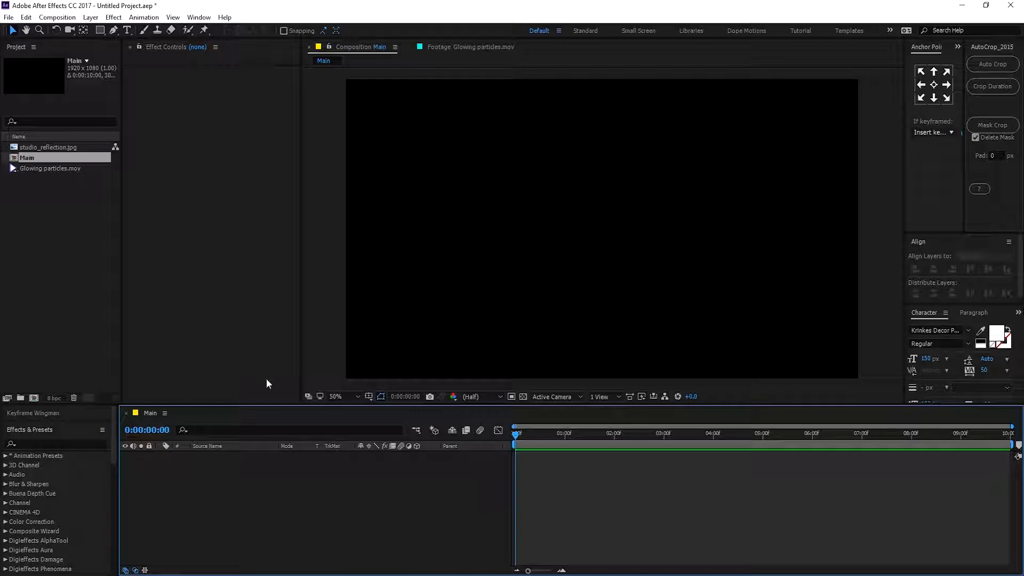
Add a text layer reading The Golden Era to the Main composition.
drag(295, 405, 295, 428)
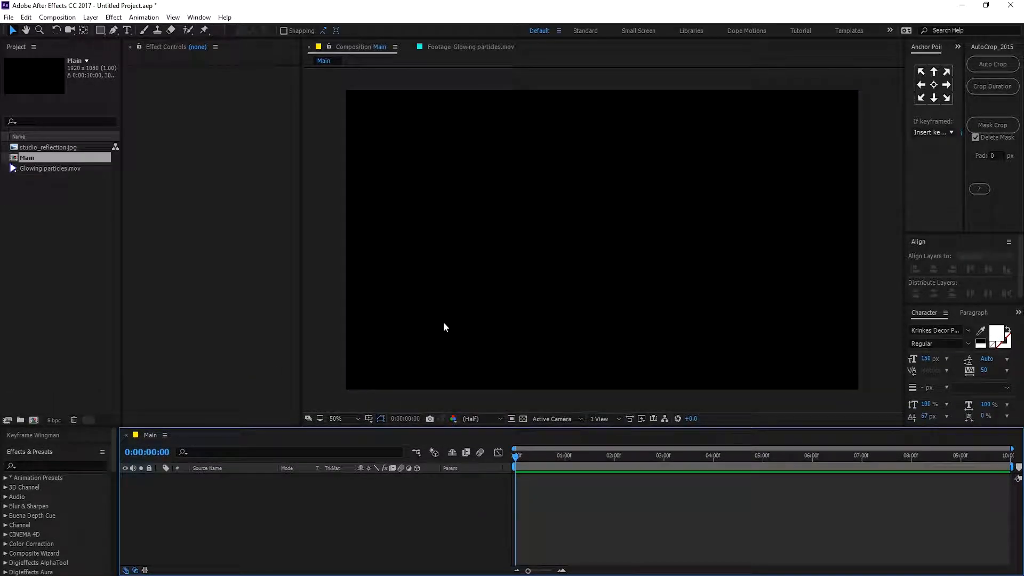
click(127, 30)
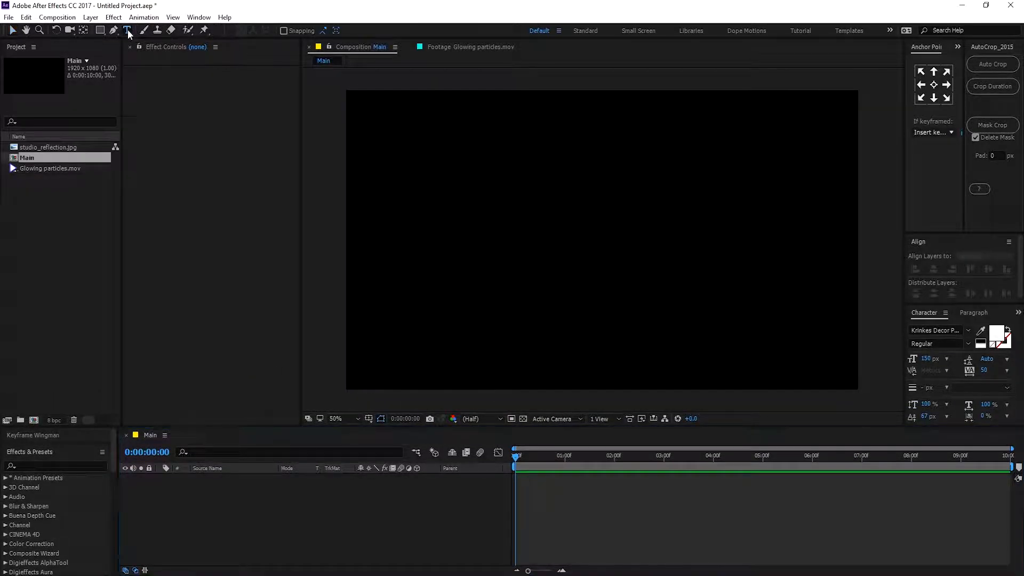
click(480, 216)
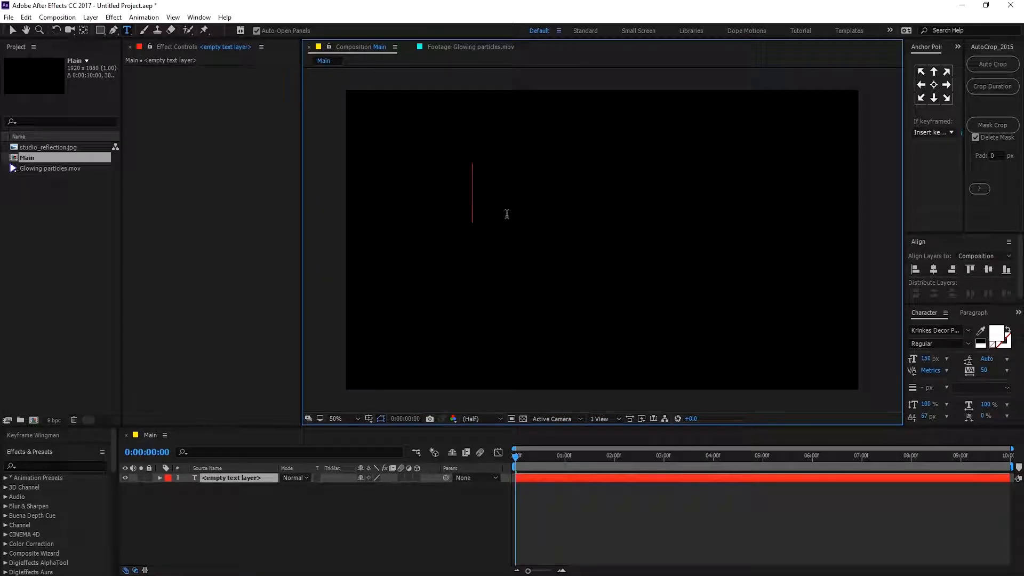
text(T)
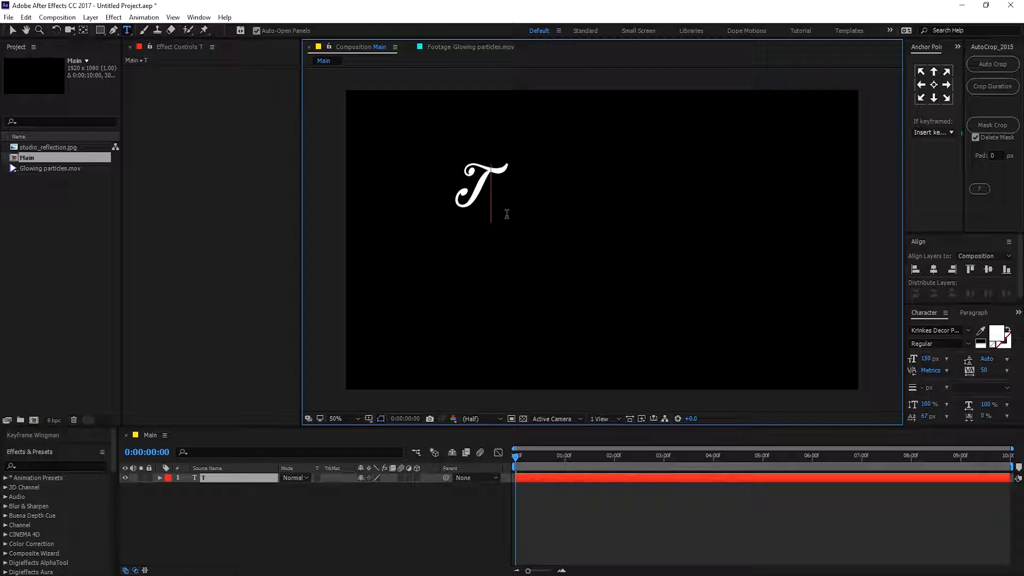
text(he Golden Era)
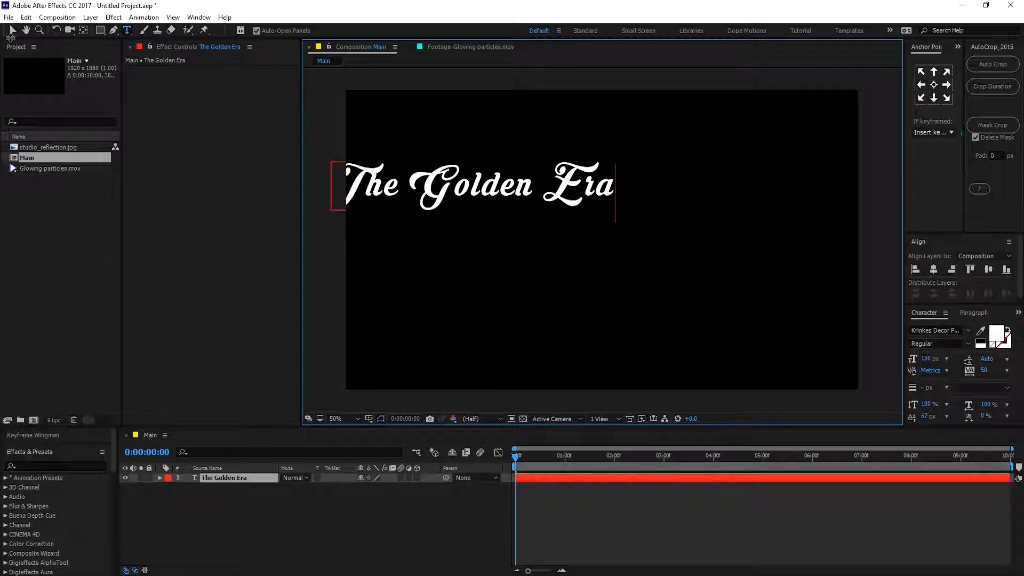
Center the text layer horizontally and vertically in the composition.
click(12, 31)
click(937, 269)
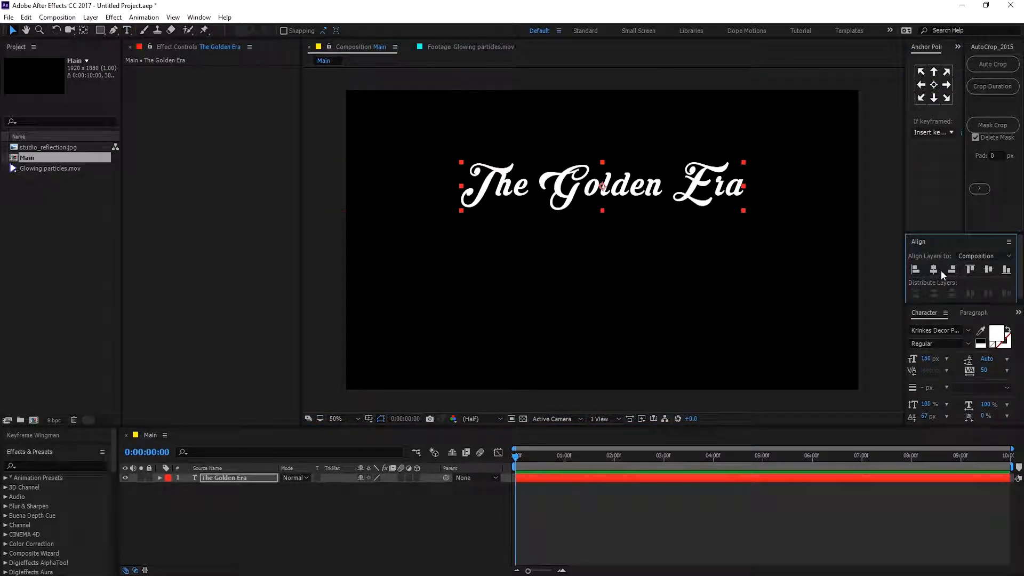
click(988, 269)
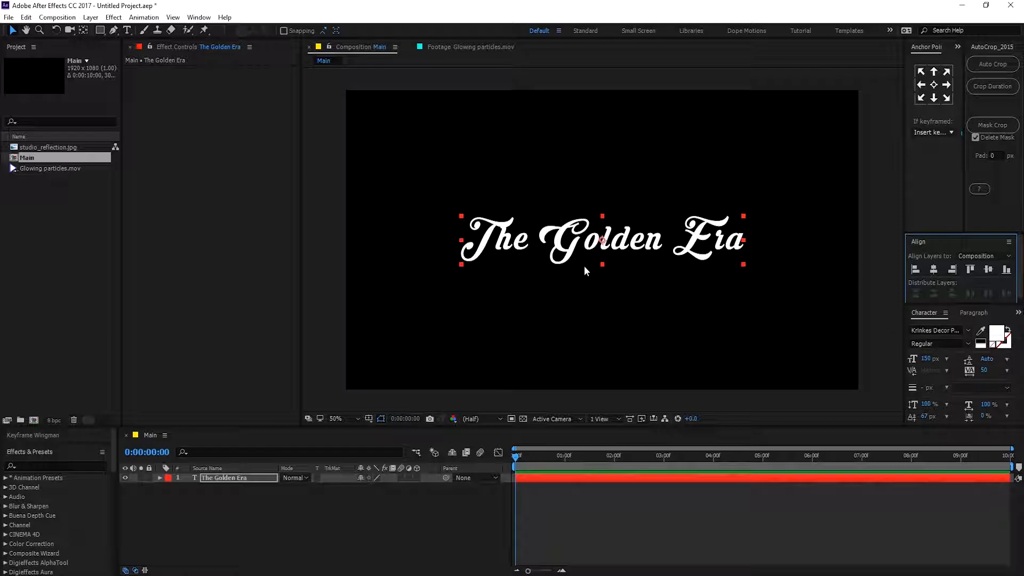
Duplicate The Golden Era text layer.
click(271, 516)
click(371, 479)
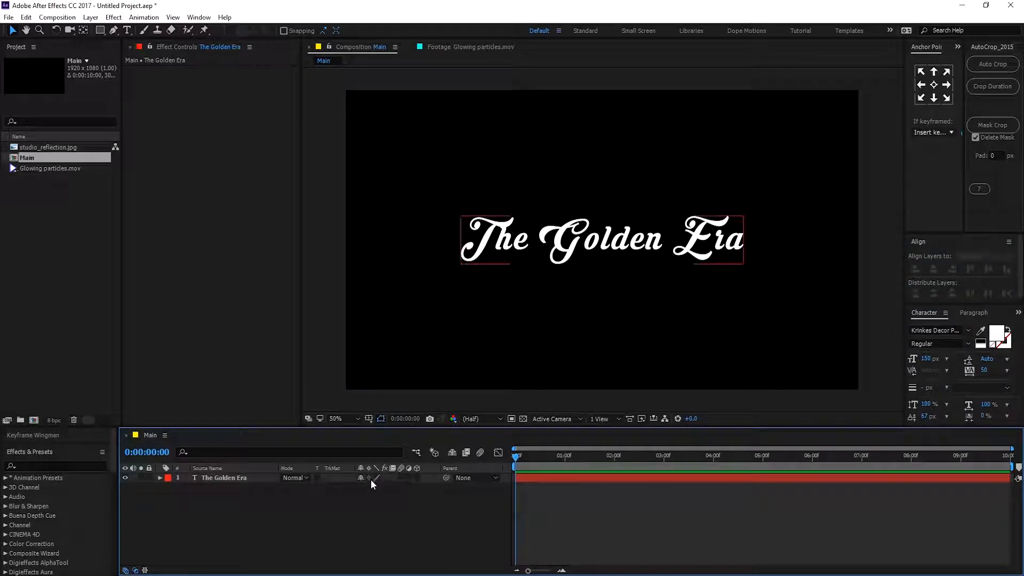
click(239, 483)
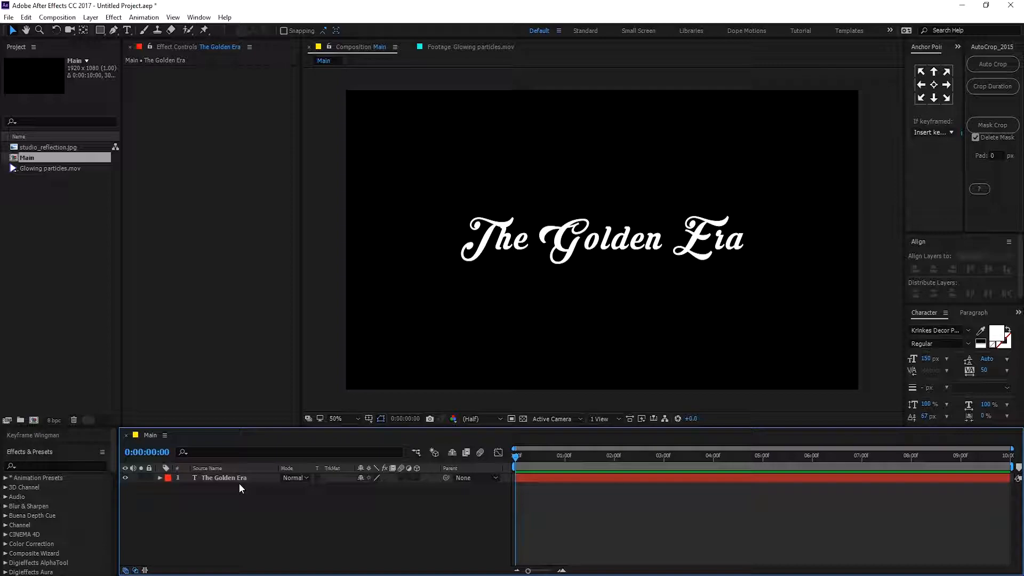
click(224, 481)
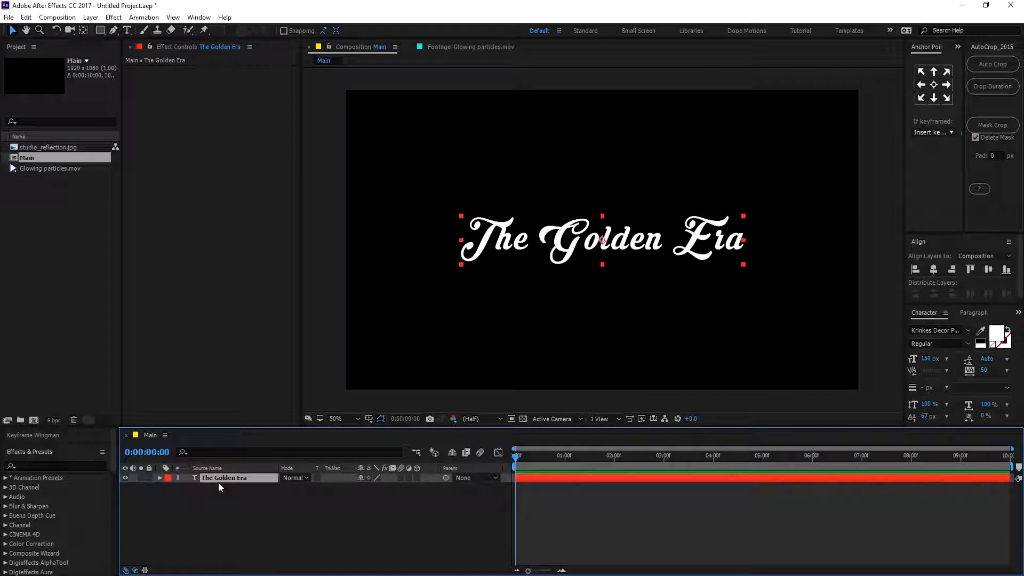
key(ctrl+d)
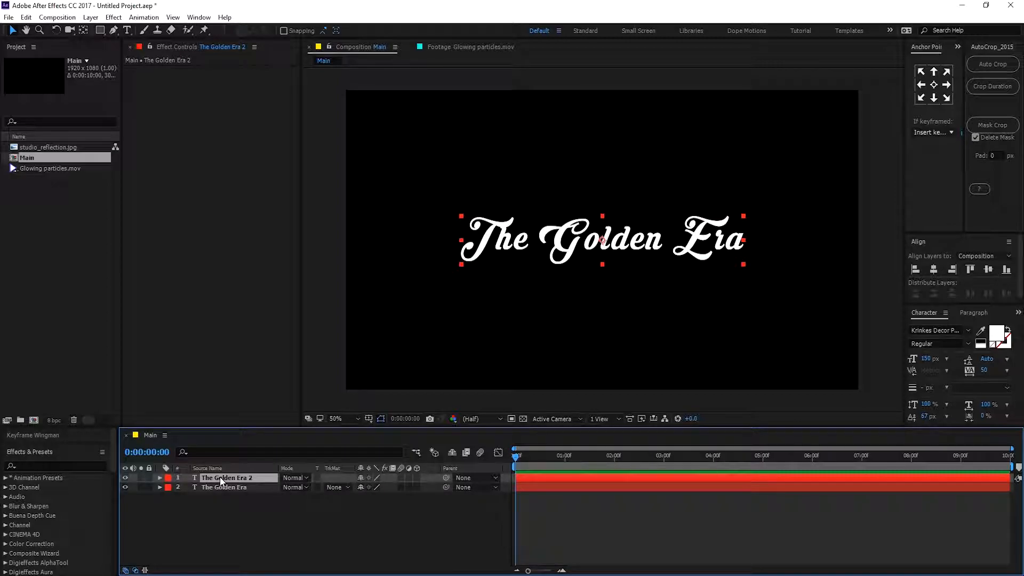
Pre-compose the duplicated top text layer into a new composition named Stroke.
right_click(219, 477)
click(319, 376)
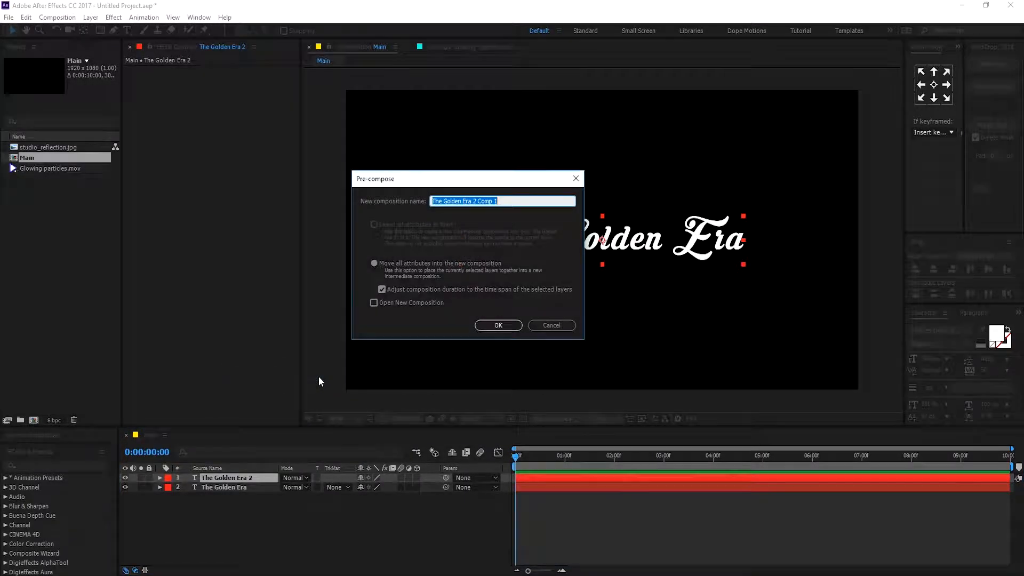
text(Stroke)
click(489, 325)
Pre-compose the original text layer into a new composition named Golden Text.
click(225, 486)
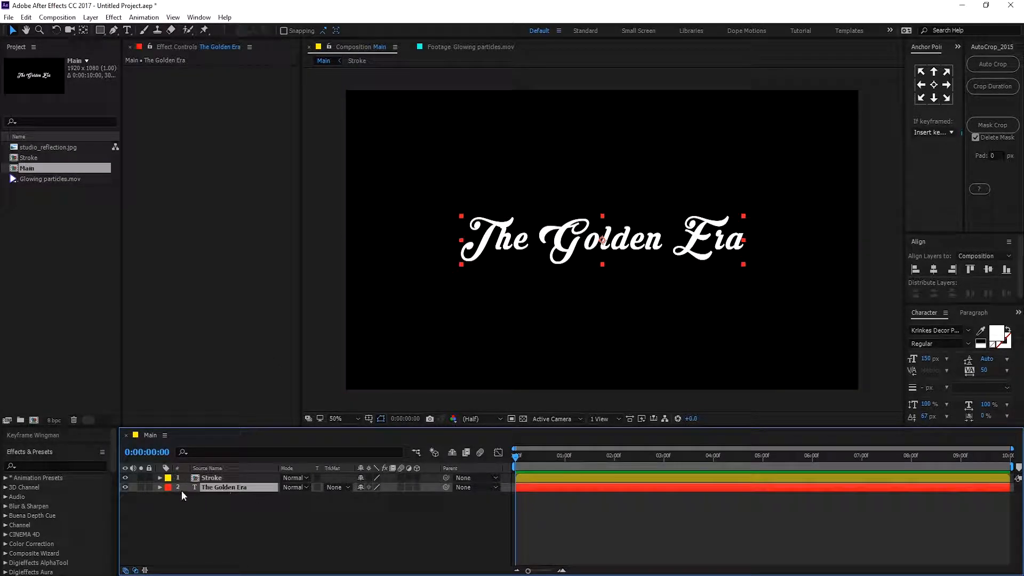
right_click(217, 488)
click(255, 382)
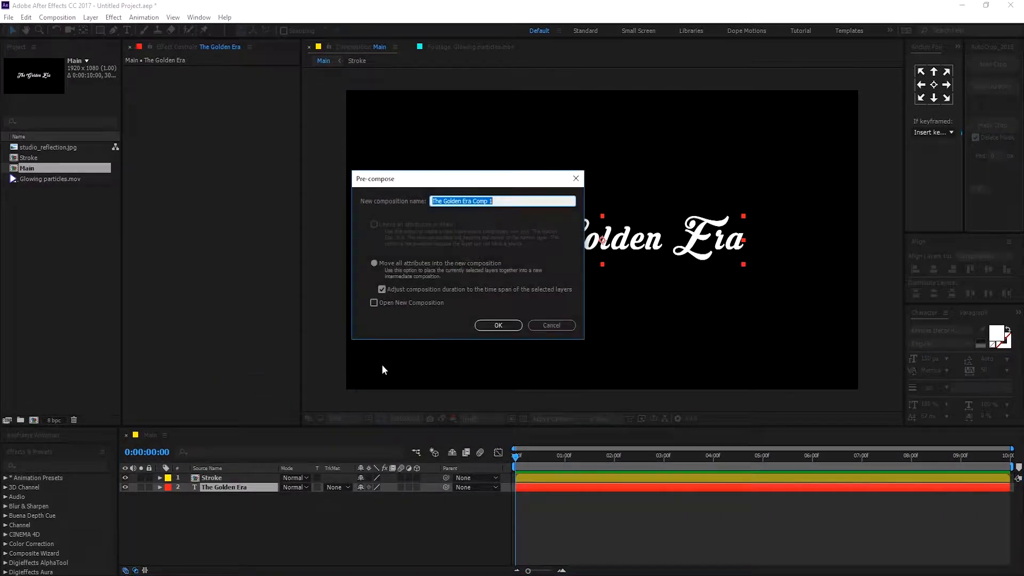
text(Golden Text)
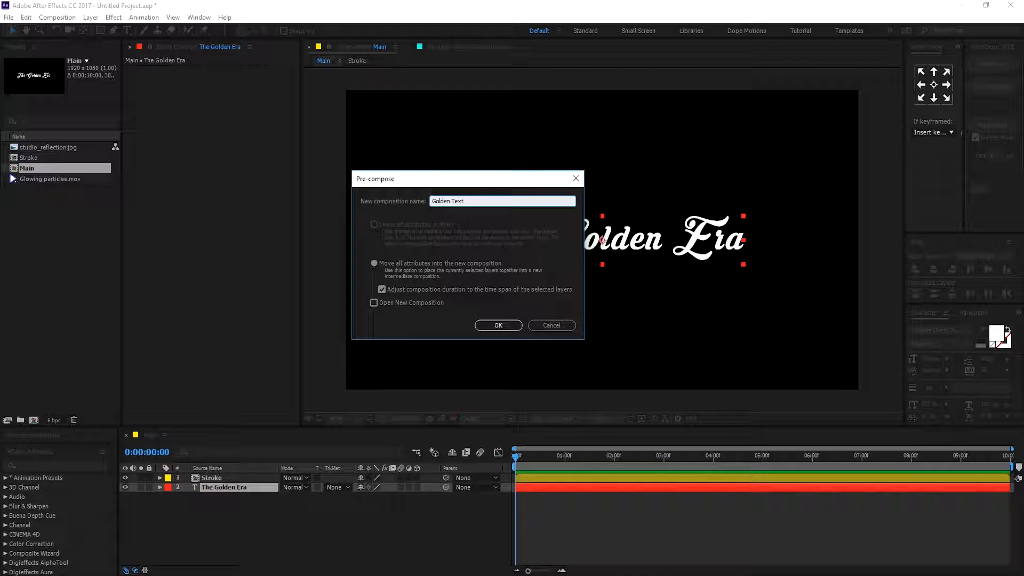
click(496, 326)
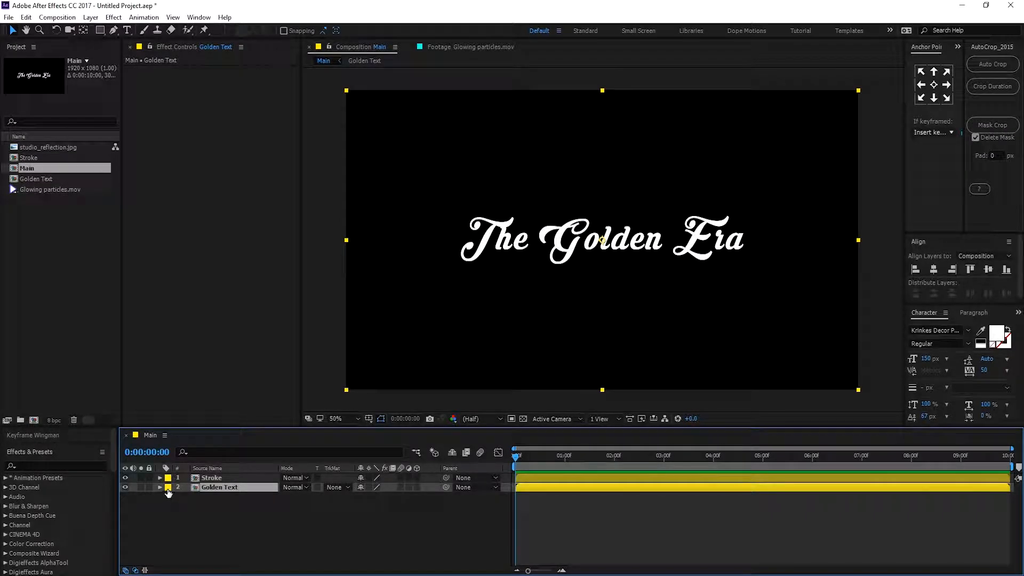
Change the Golden Text layer's label colour to red.
click(168, 487)
click(192, 300)
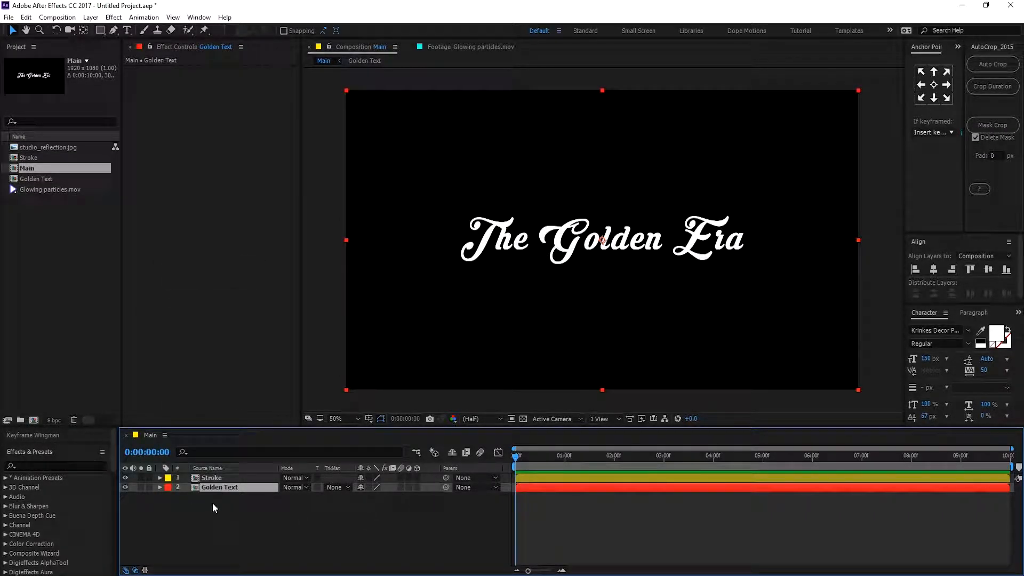
click(212, 502)
Hide the Stroke layer and open the Golden Text composition.
click(126, 478)
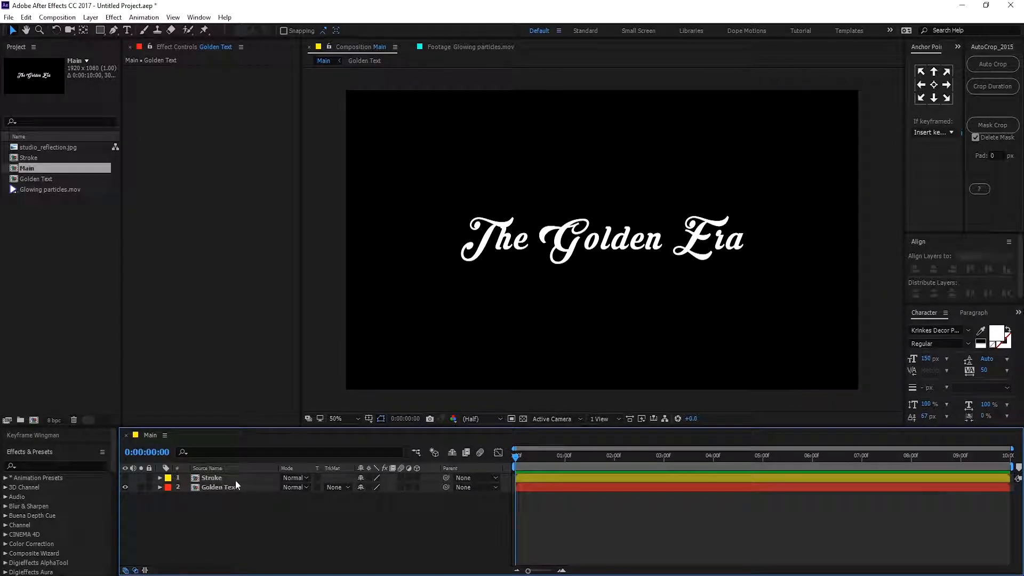
click(223, 484)
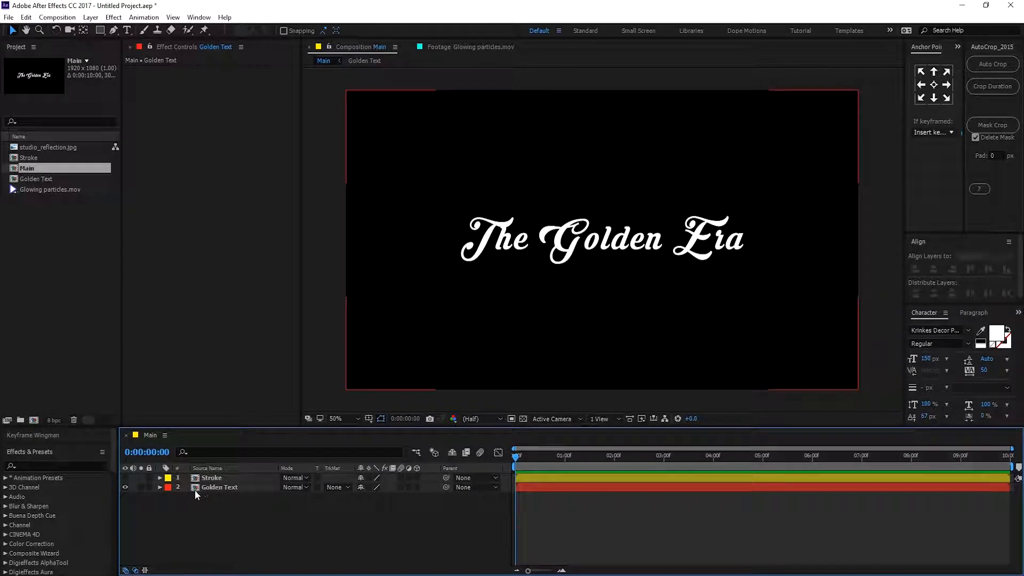
double_click(215, 487)
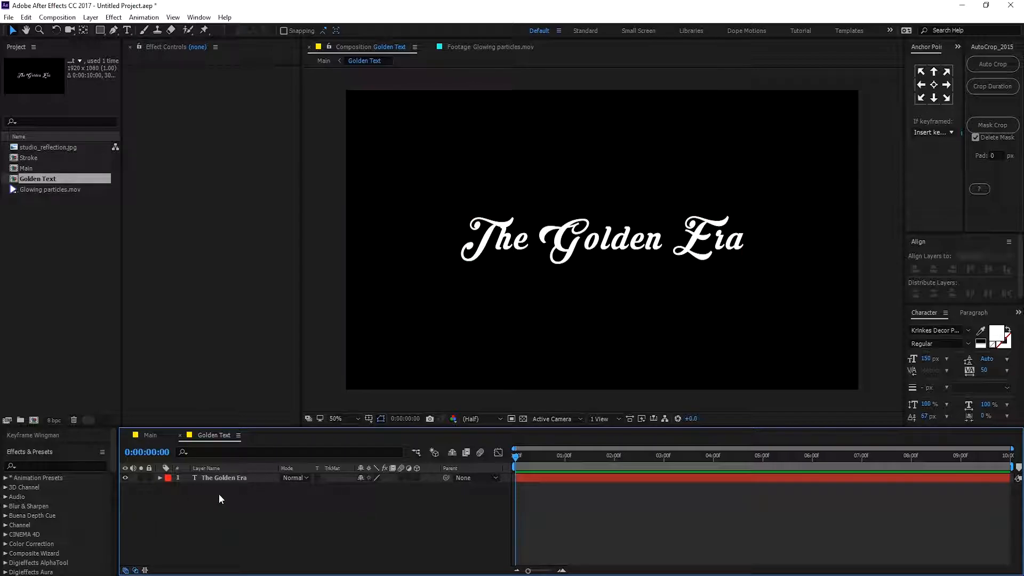
Add studio_reflection.jpg to the Golden Text composition and scale it to 60%.
click(47, 148)
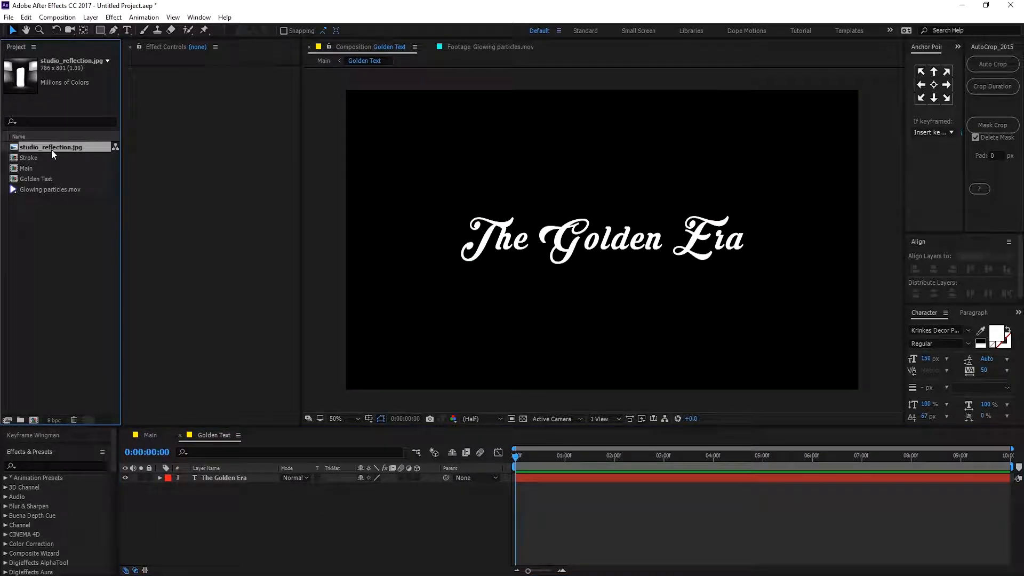
drag(50, 147, 635, 260)
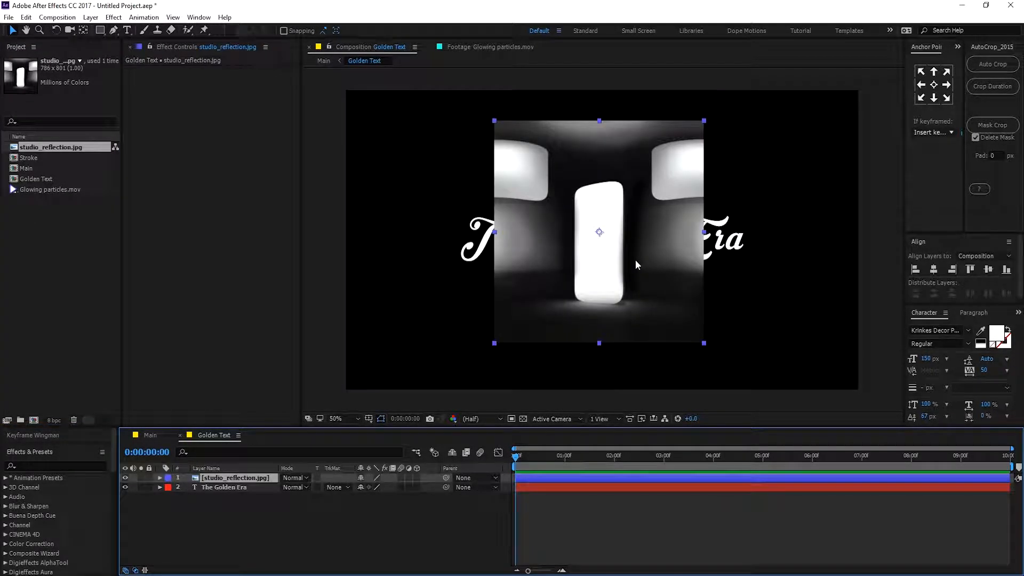
key(s)
drag(389, 487, 375, 488)
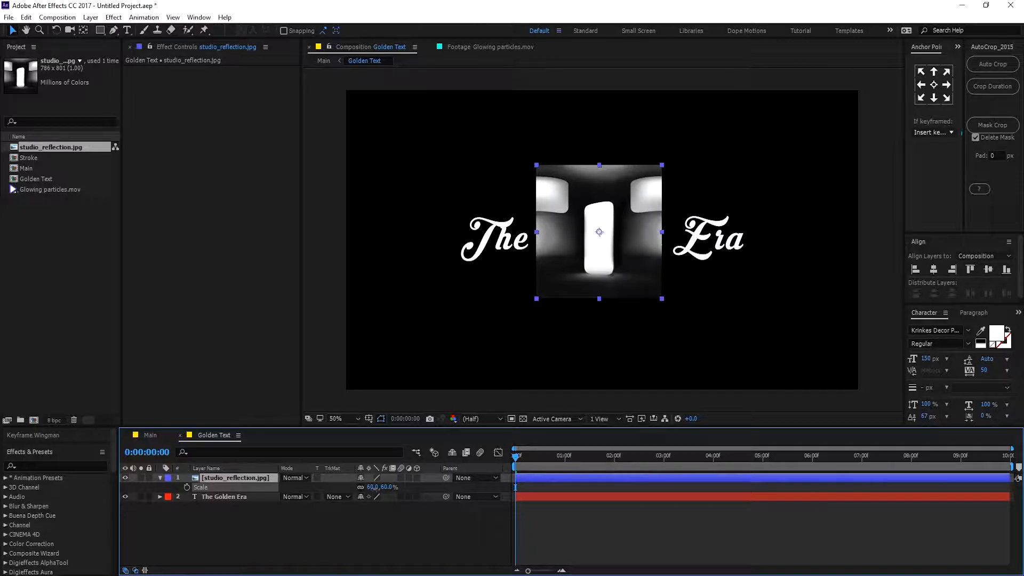
Center the reflection image horizontally and vertically in the composition.
drag(633, 255, 636, 259)
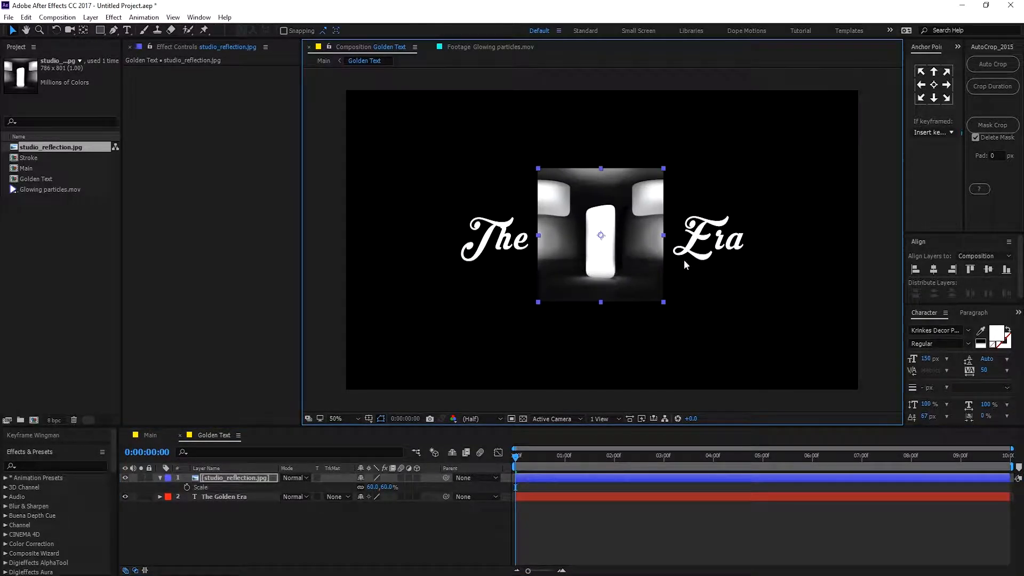
click(934, 270)
click(989, 271)
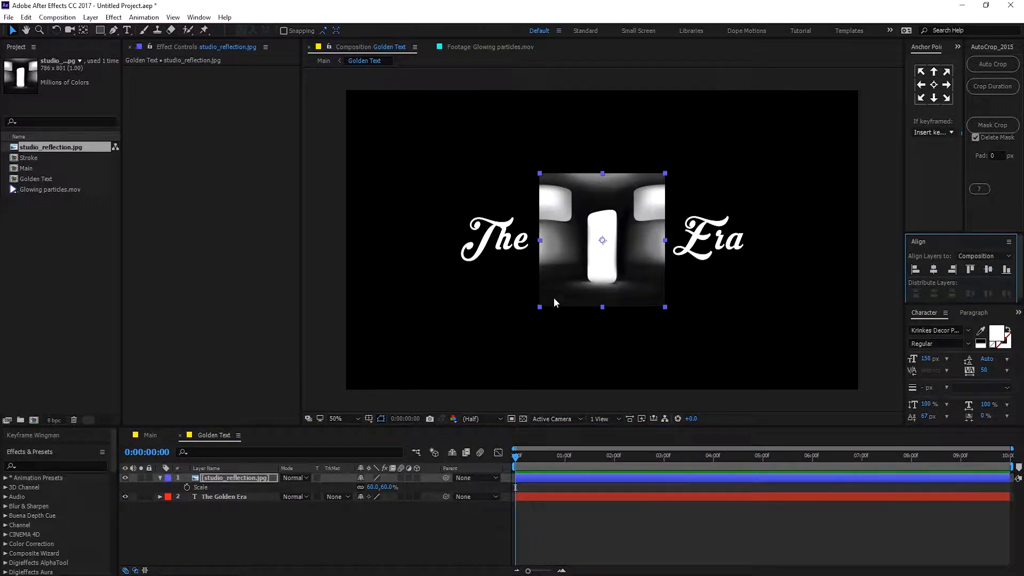
Apply the Motion Tile effect to the reflection layer and set its Output Width to 300.
click(256, 476)
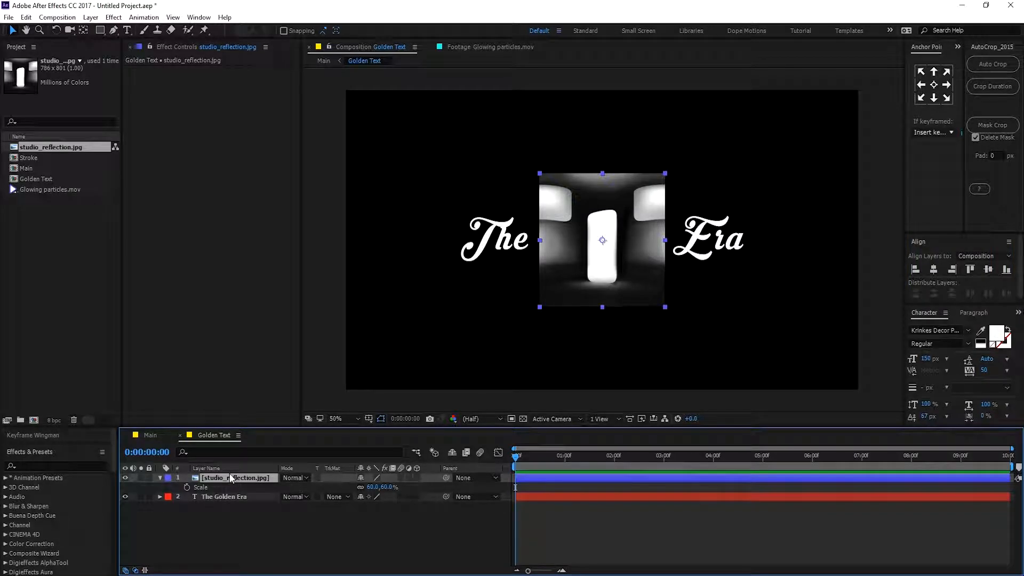
key(ctrl+space)
text(moti)
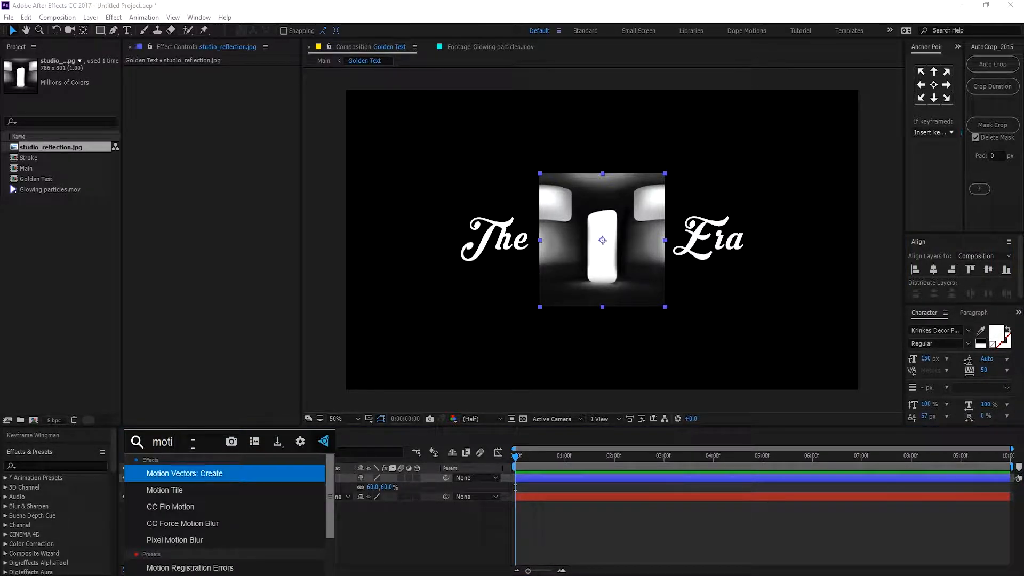
click(201, 489)
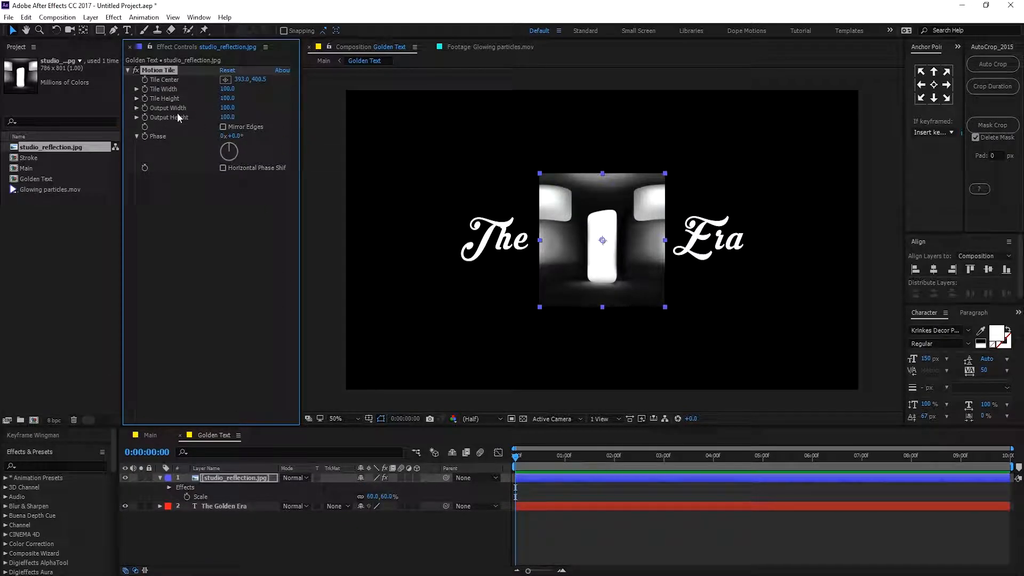
drag(227, 107, 255, 112)
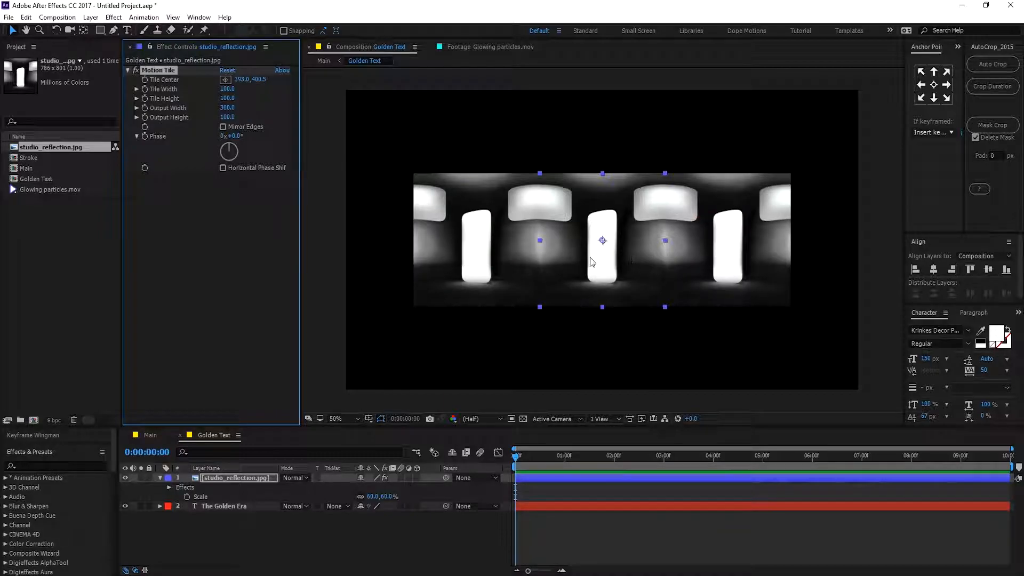
click(160, 478)
click(235, 476)
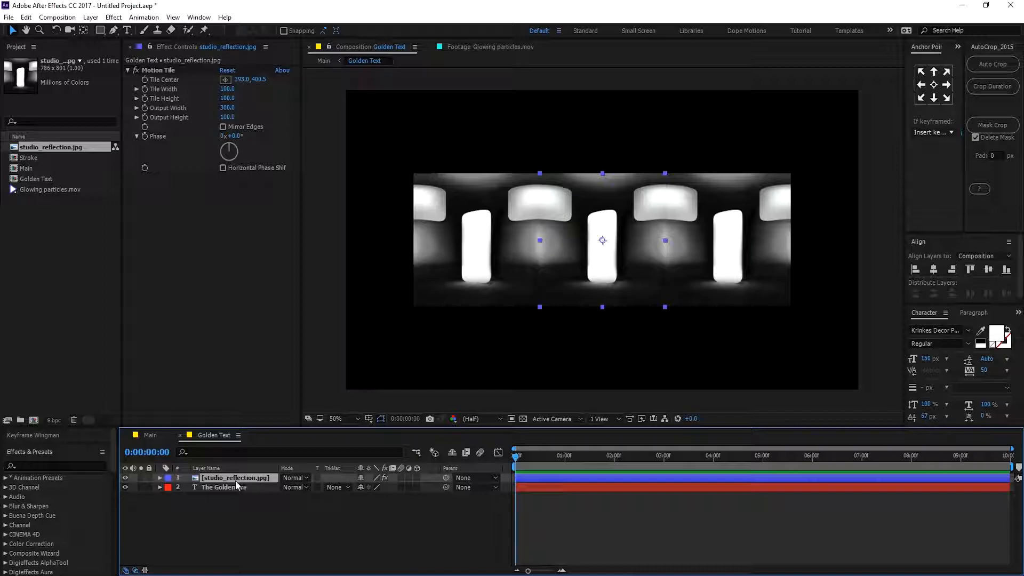
Move the reflection layer below the text layer in the layer stack.
drag(242, 477, 239, 508)
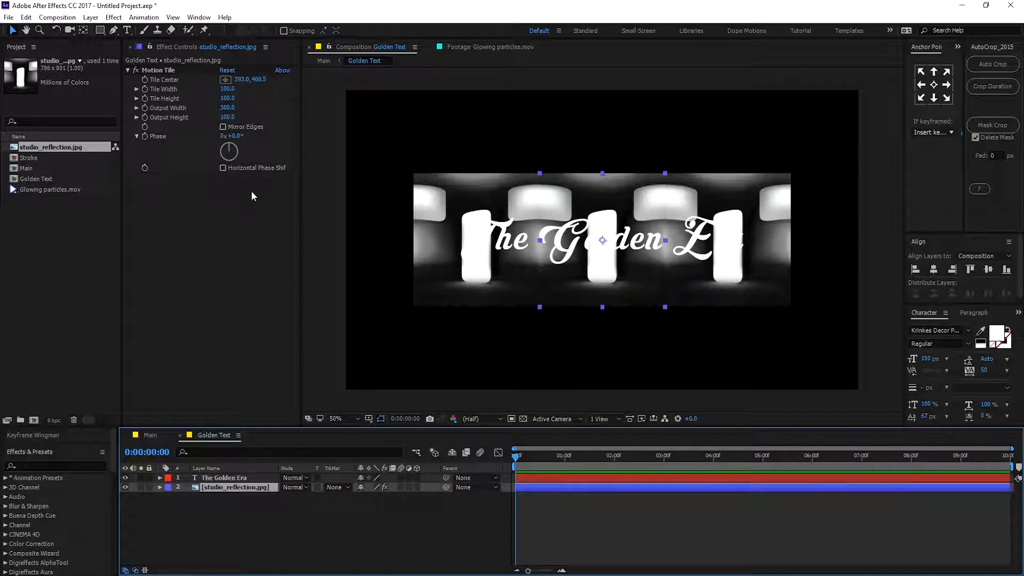
Animate the Motion Tile's Tile Center from about 386 at the start to about 1610 at the end of the timeline.
drag(237, 79, 259, 109)
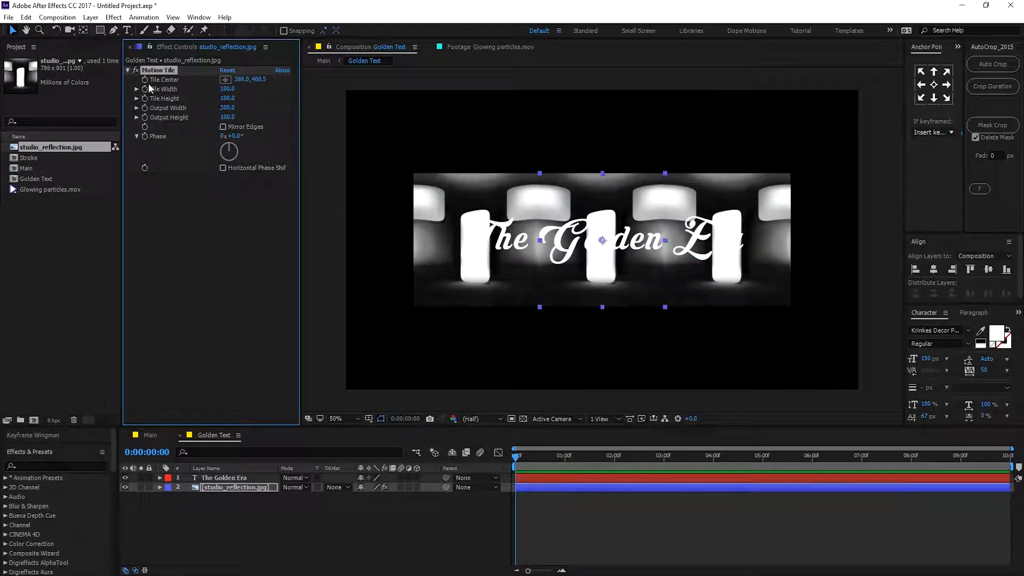
drag(825, 457, 1011, 458)
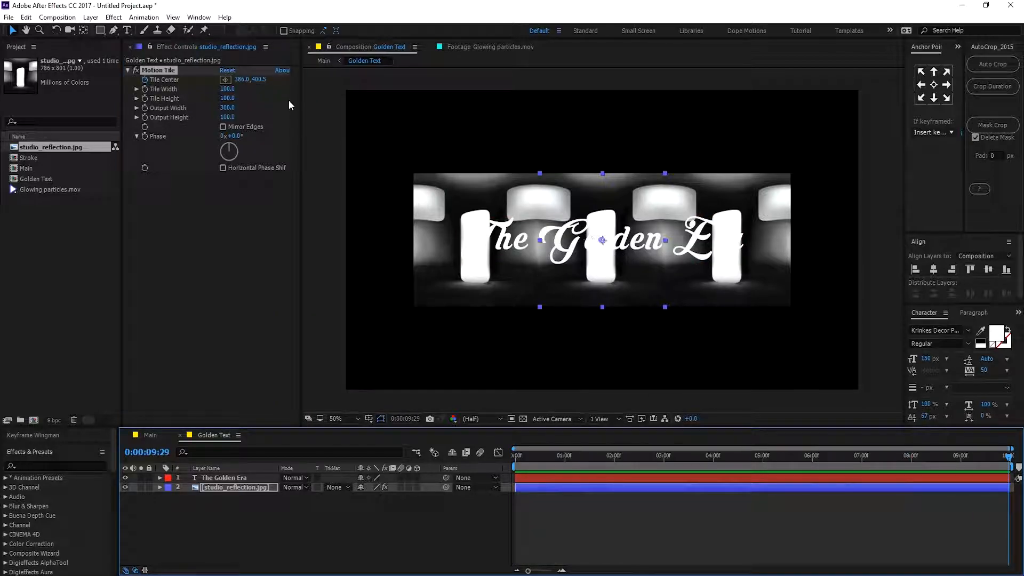
drag(241, 78, 904, 89)
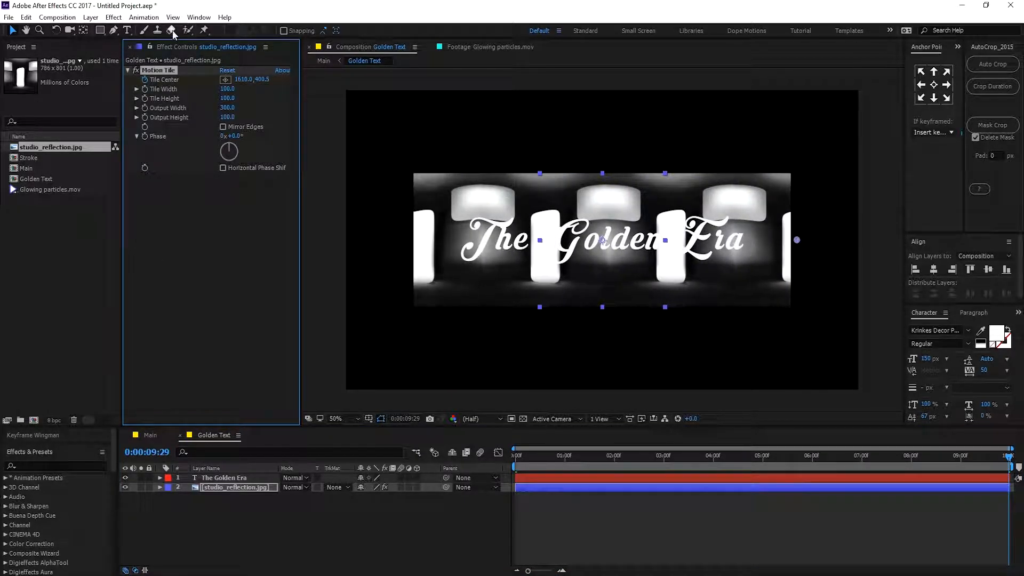
drag(521, 466, 805, 457)
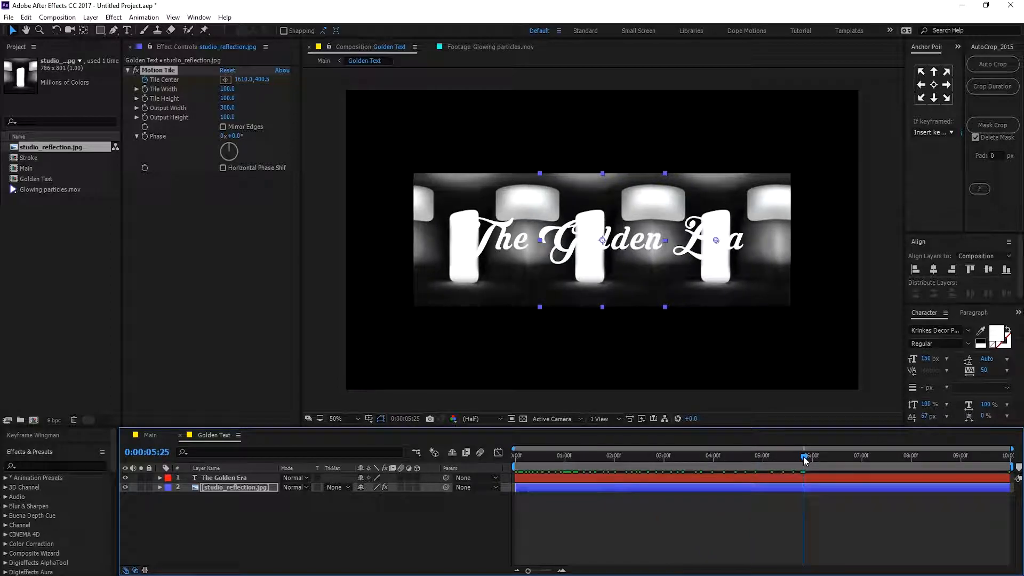
Pre-compose the reflection layer, moving all attributes into a new composition named REF.
click(222, 488)
right_click(222, 488)
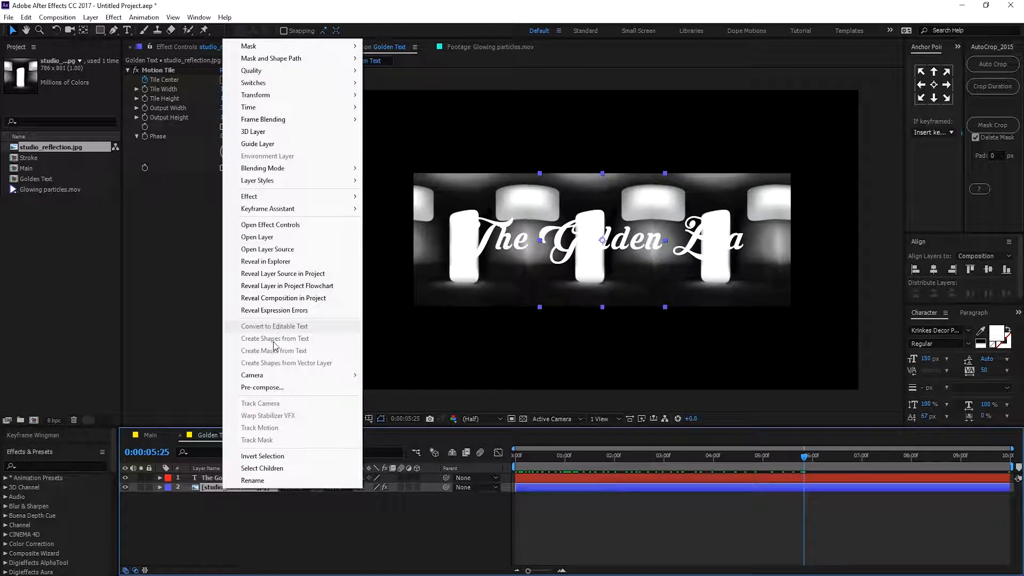
click(261, 388)
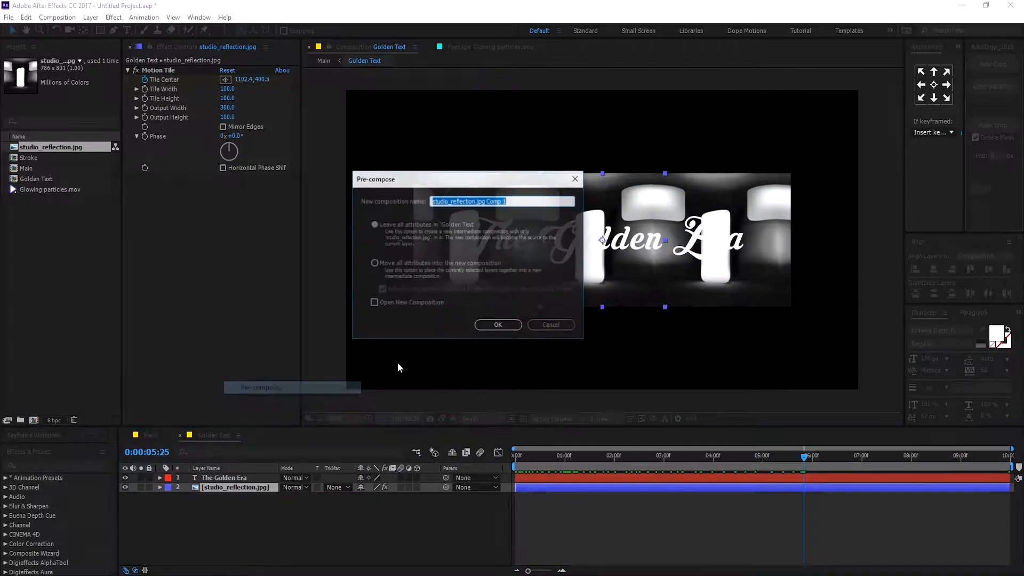
click(374, 262)
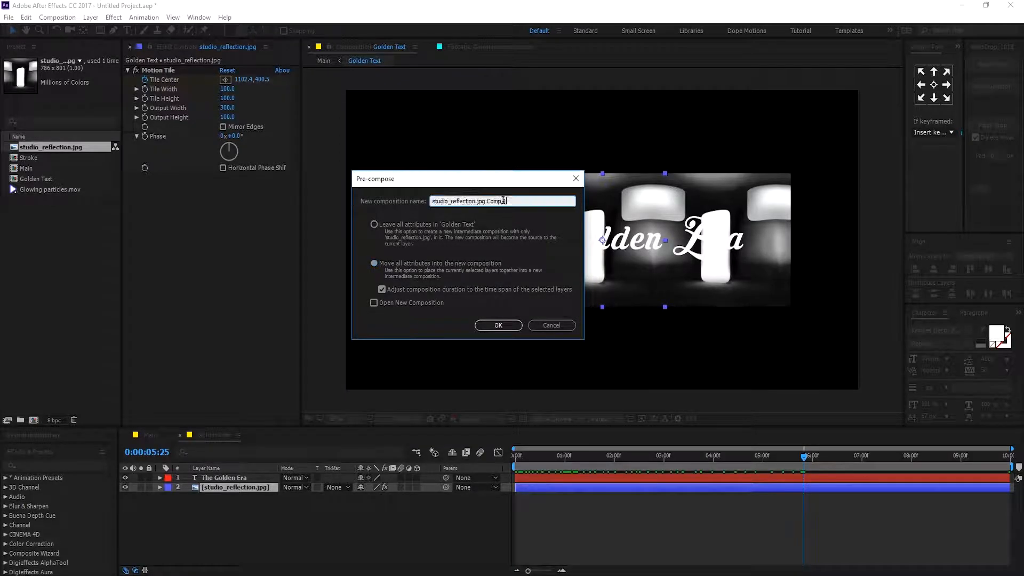
text(REF)
click(497, 327)
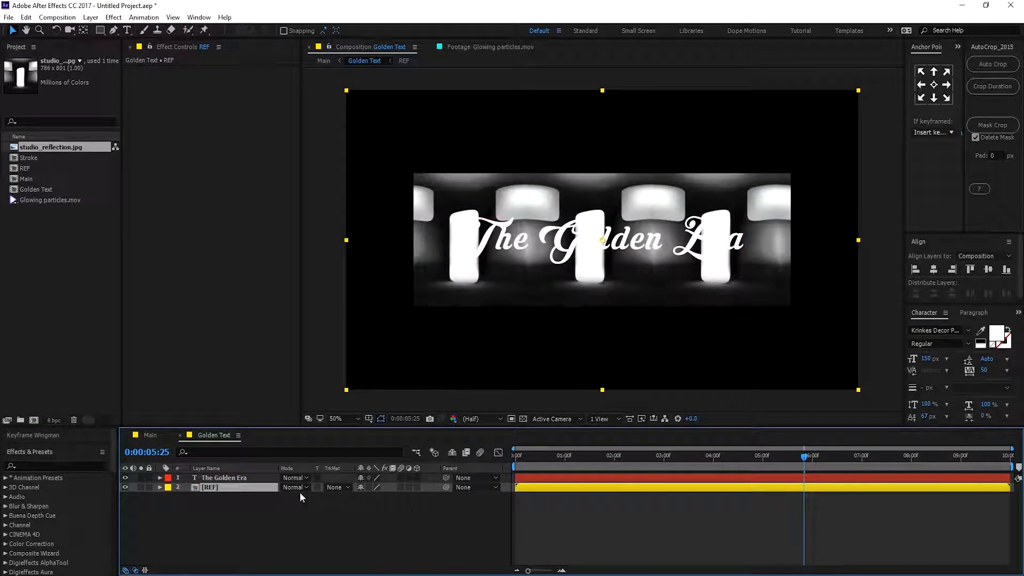
Set the REF layer's track matte to Alpha Matte "The Golden Era".
click(339, 487)
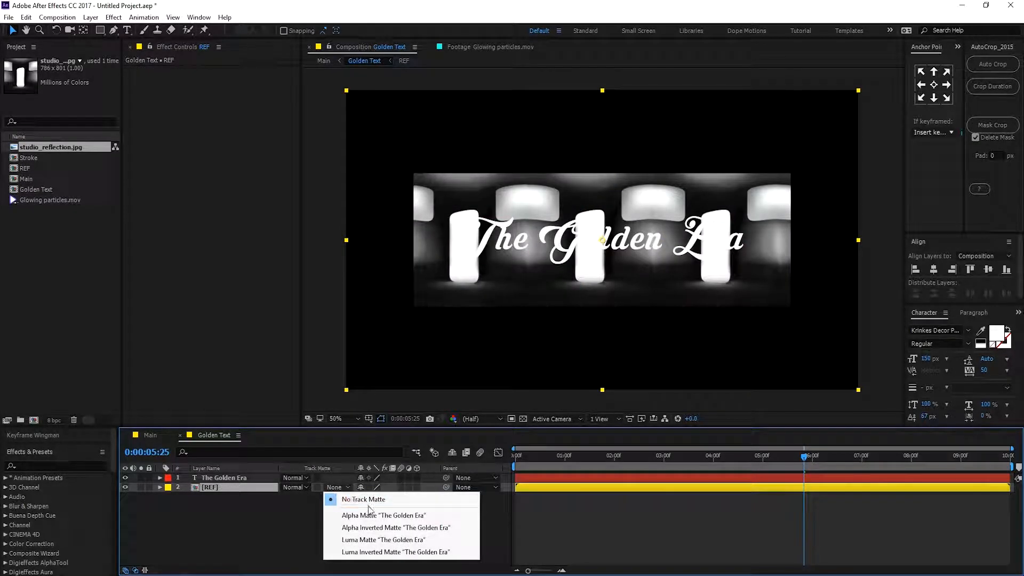
click(370, 516)
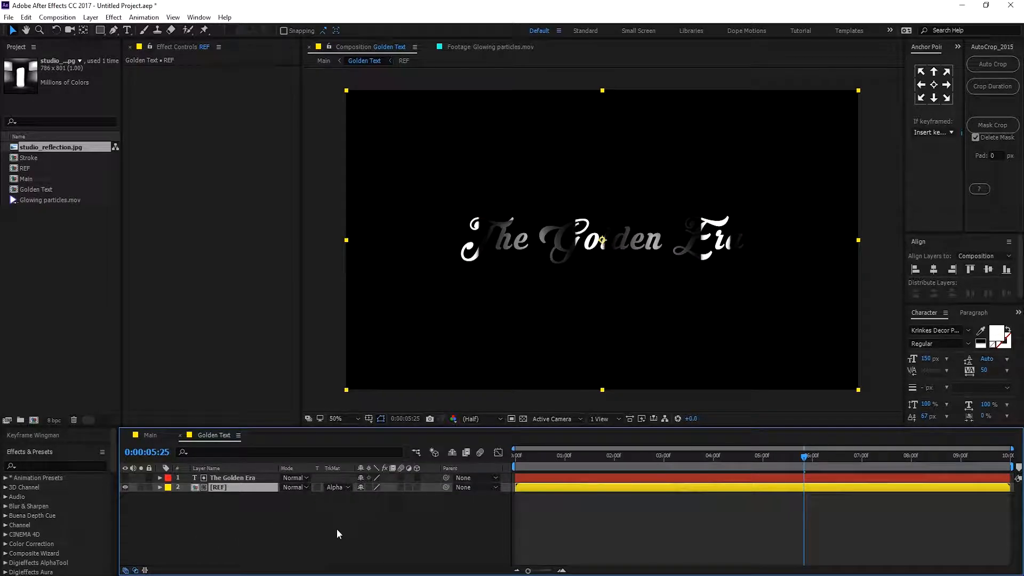
drag(525, 456, 608, 481)
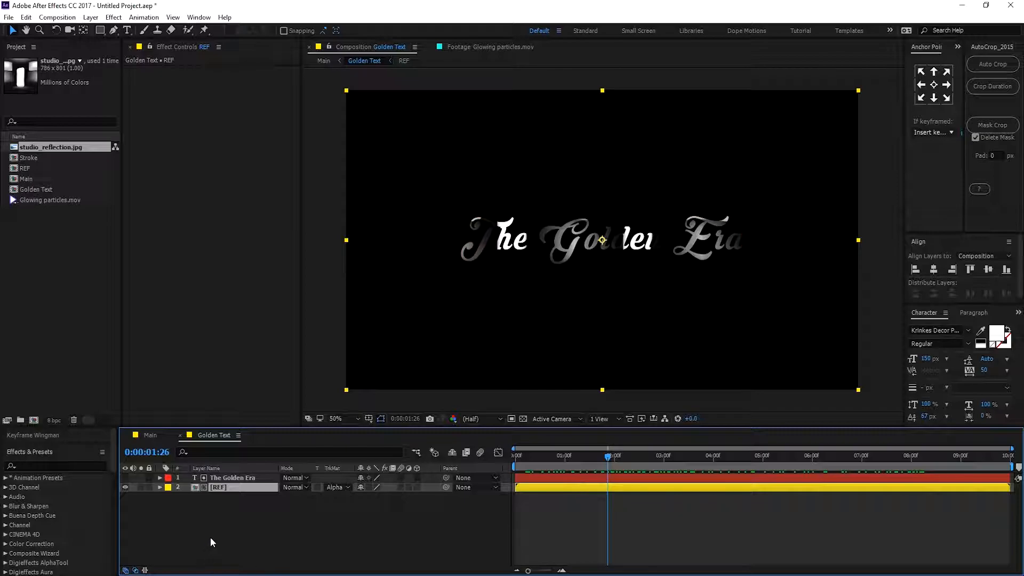
Apply the CC Blobbylize effect to the REF layer.
click(221, 504)
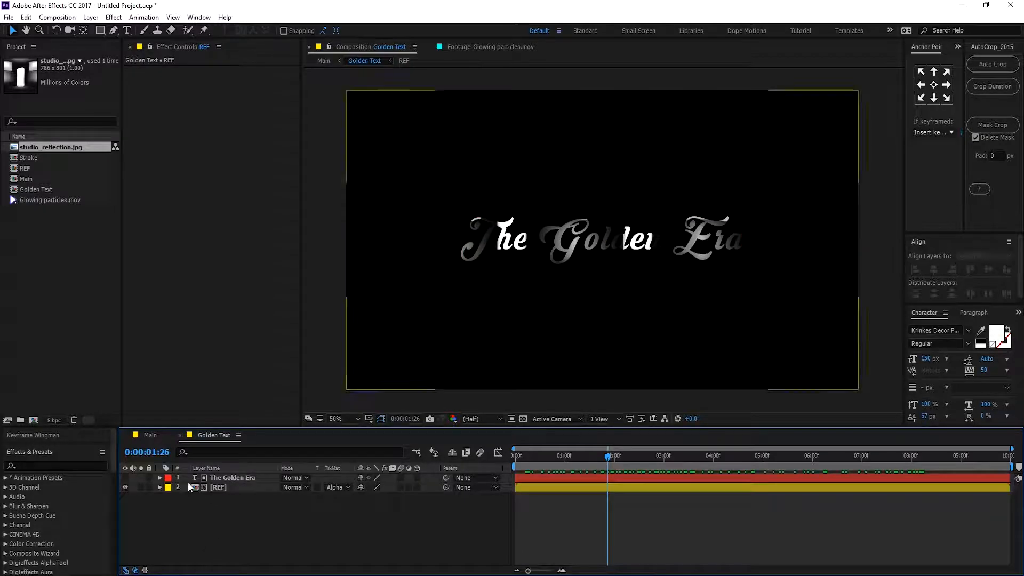
click(223, 486)
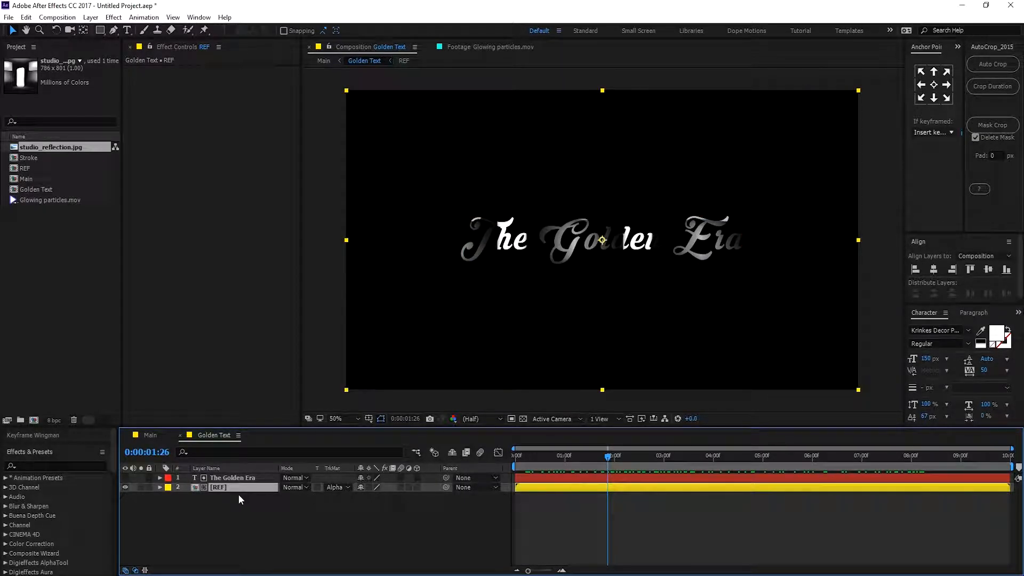
key(ctrl+space)
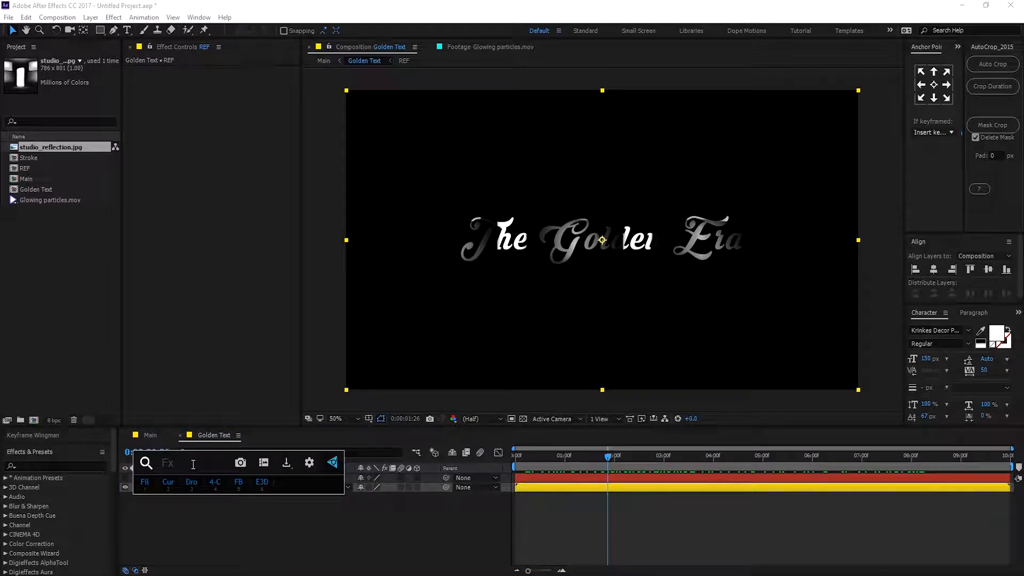
text(cc)
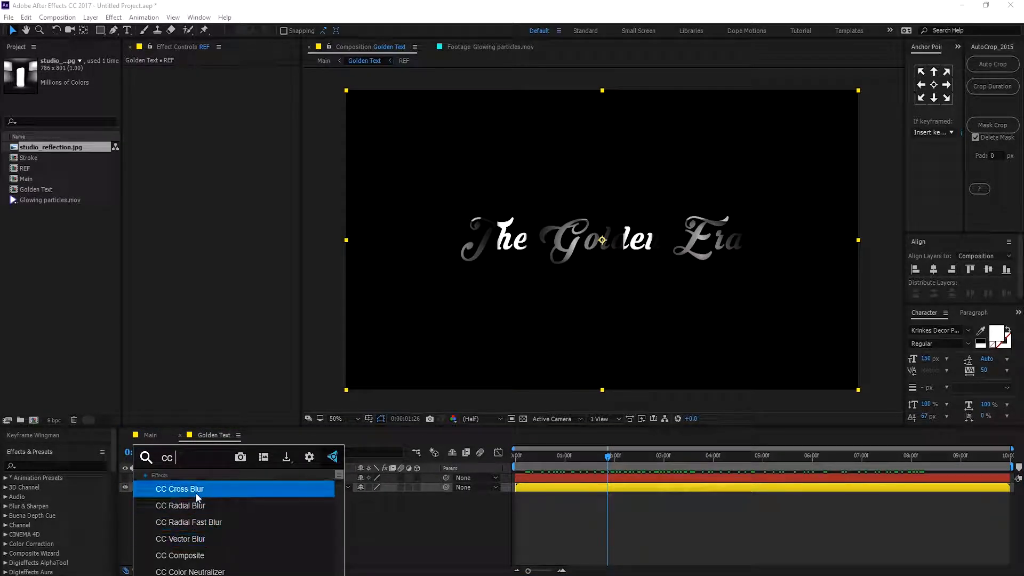
text( b)
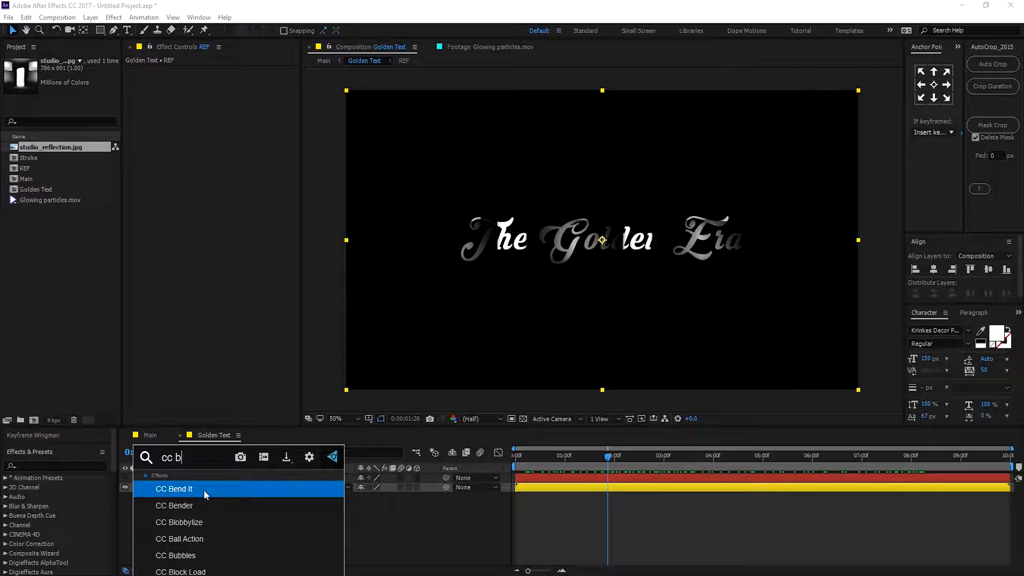
click(193, 521)
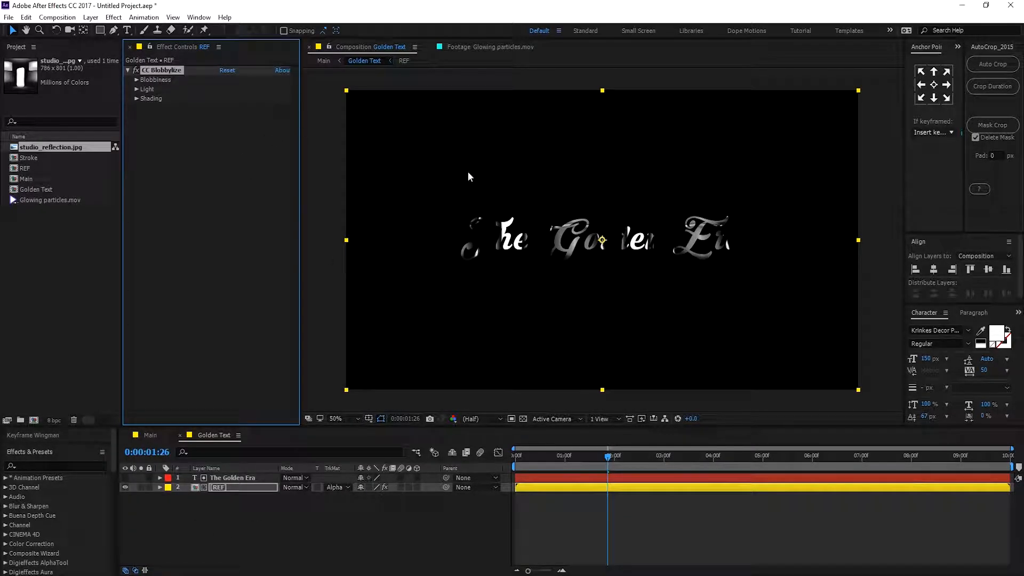
Set CC Blobbylize's Blob Layer to The Golden Era and its Property to Alpha.
key(slash)
click(136, 79)
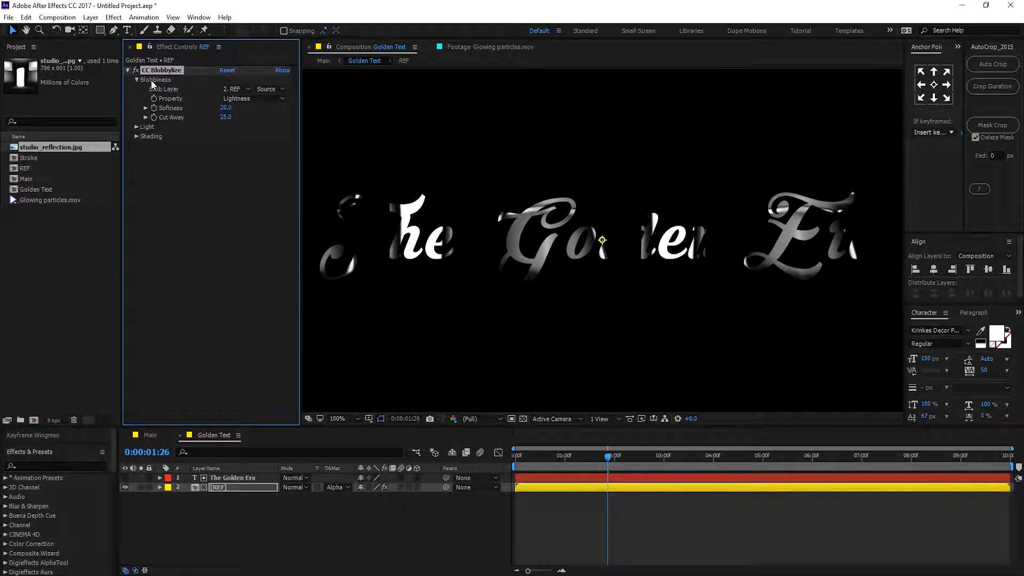
click(235, 88)
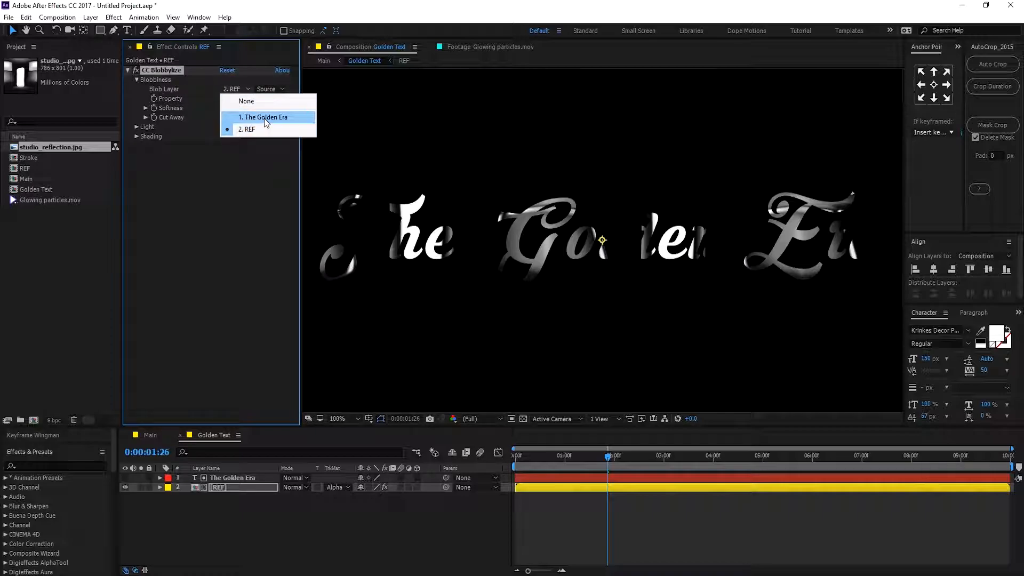
click(265, 118)
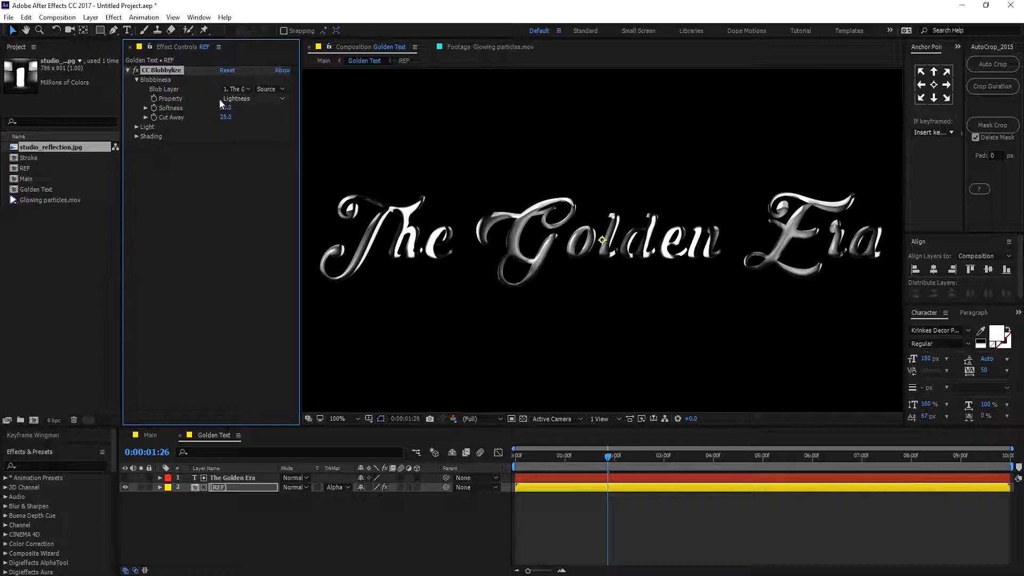
click(267, 99)
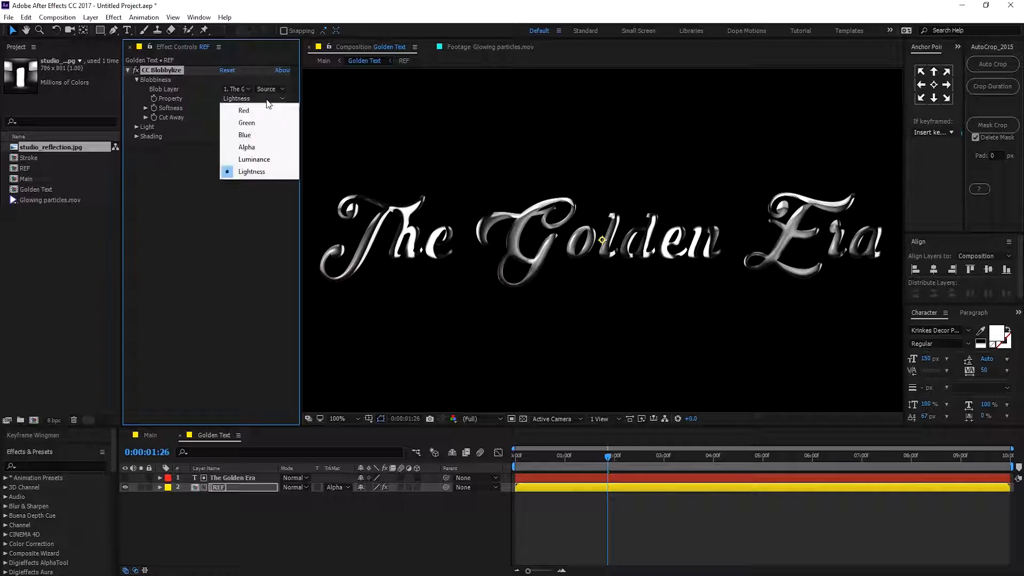
click(247, 148)
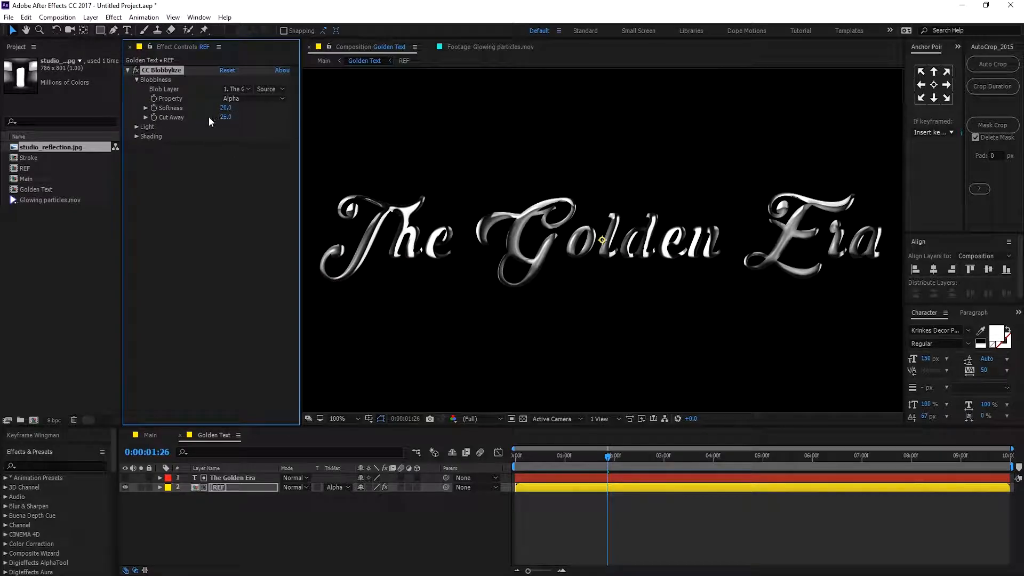
Set CC Blobbylize's Softness to 10 and Cut Away to 0.
click(226, 108)
text(10)
key(Return)
click(226, 117)
text(0)
key(Return)
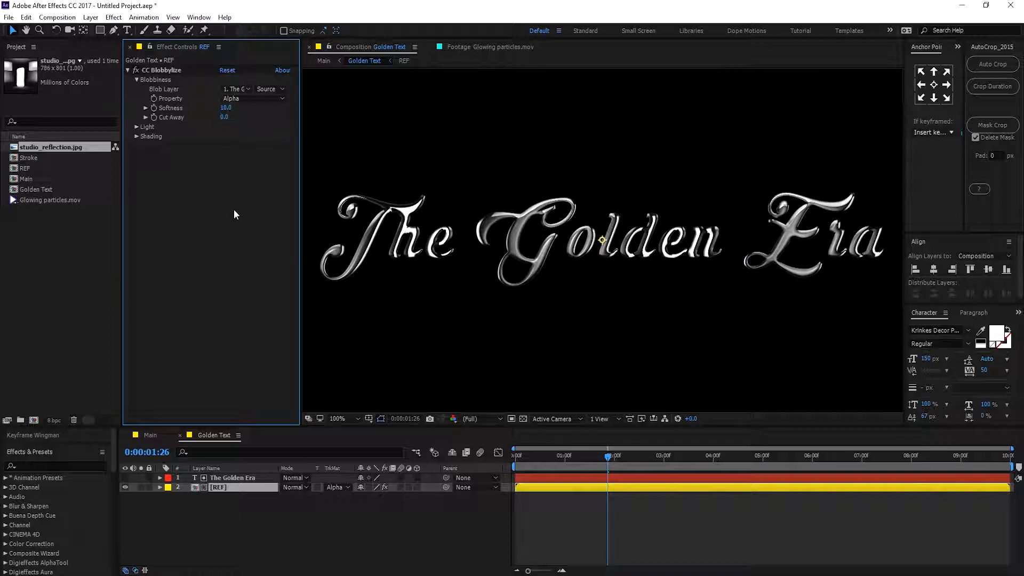
Set CC Blobbylize's Light Intensity to 120.
drag(528, 456, 647, 447)
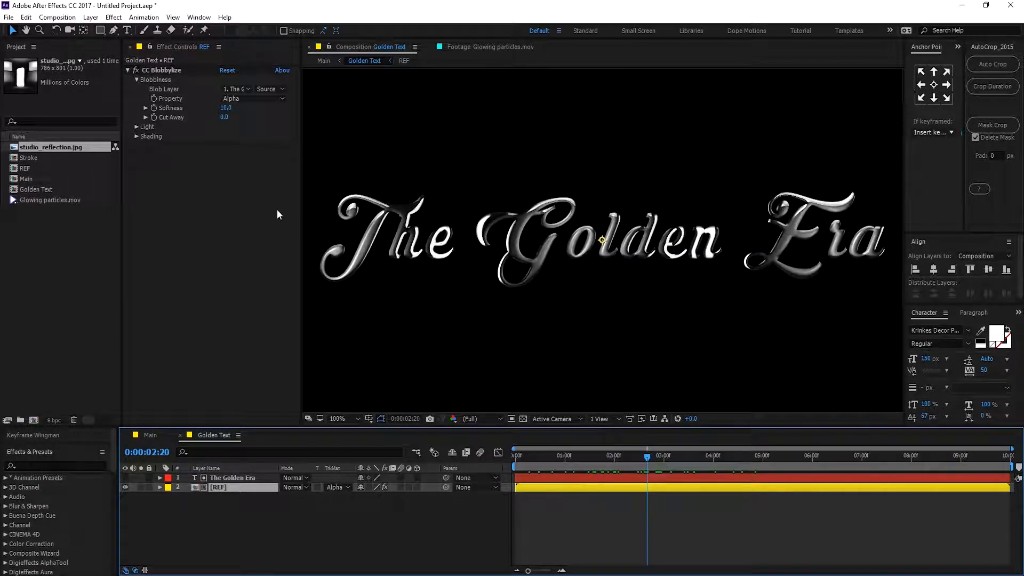
click(137, 128)
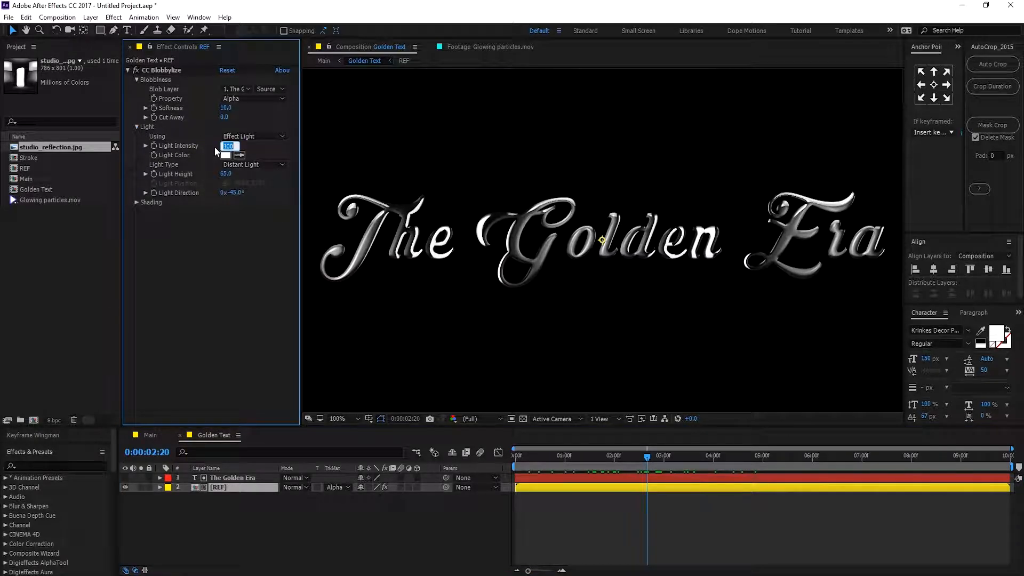
text(1)
key(Return)
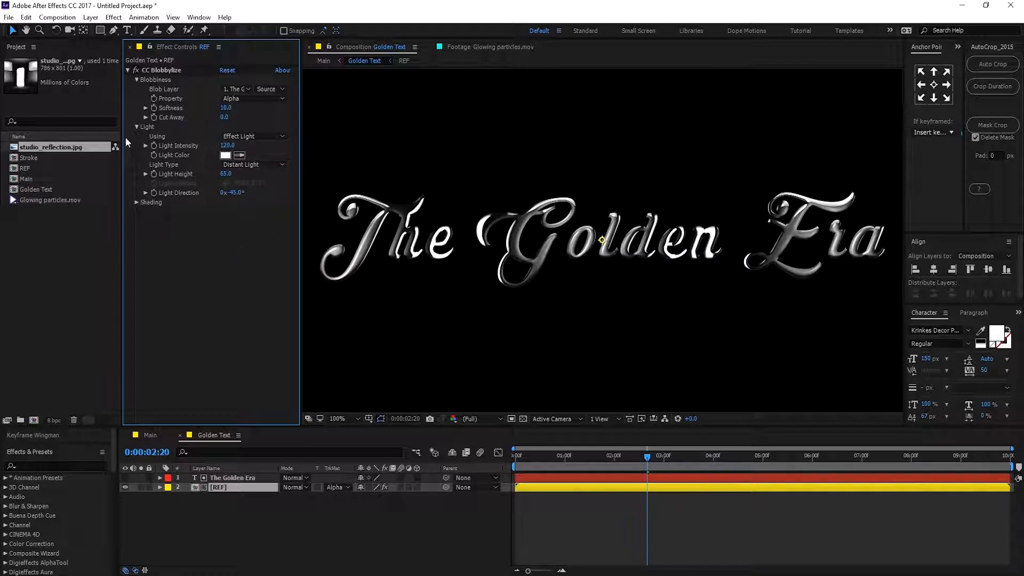
click(137, 127)
click(137, 80)
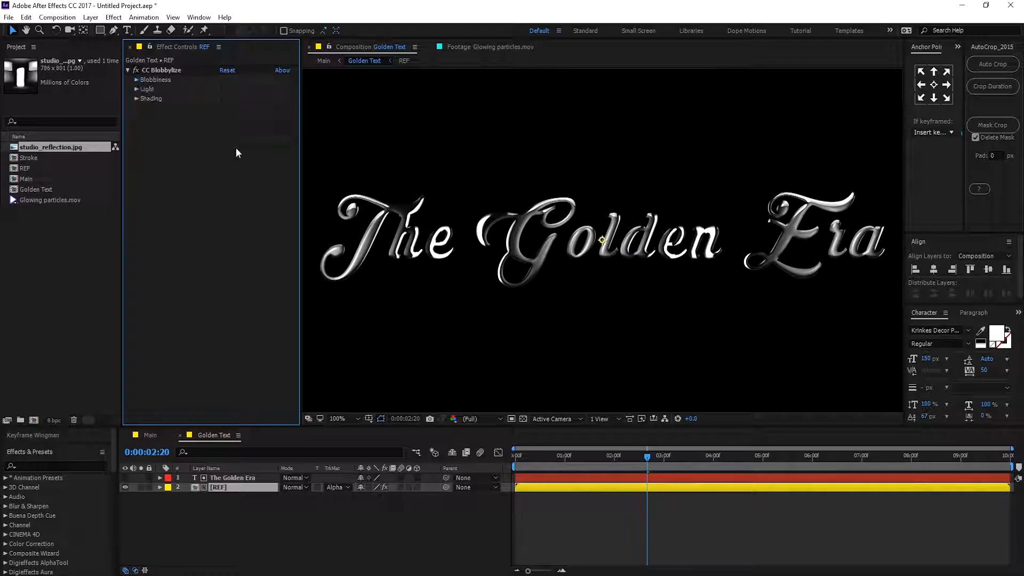
Apply the CC Glass effect to the REF layer.
click(272, 478)
key(ctrl+space)
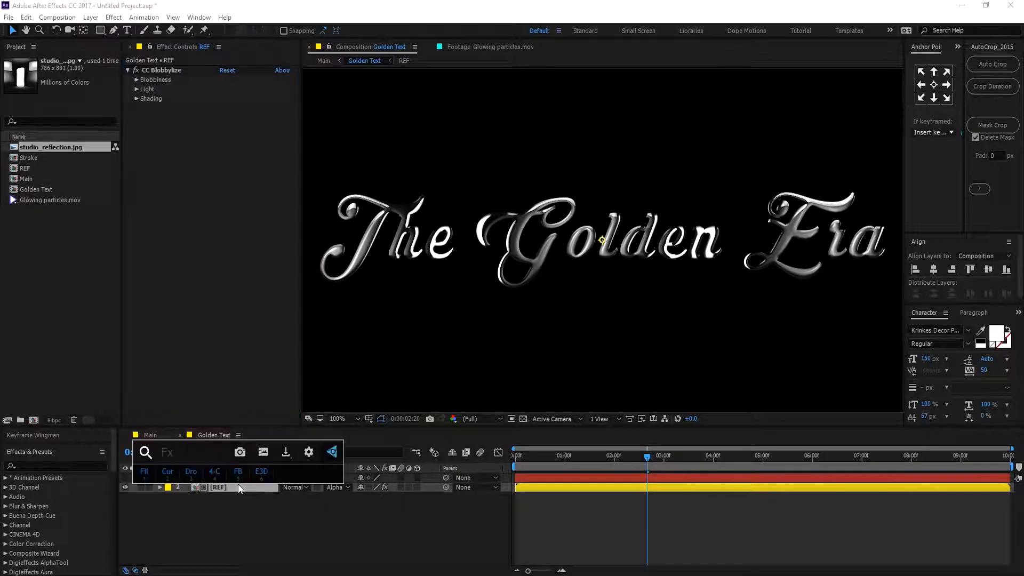
text(cc g)
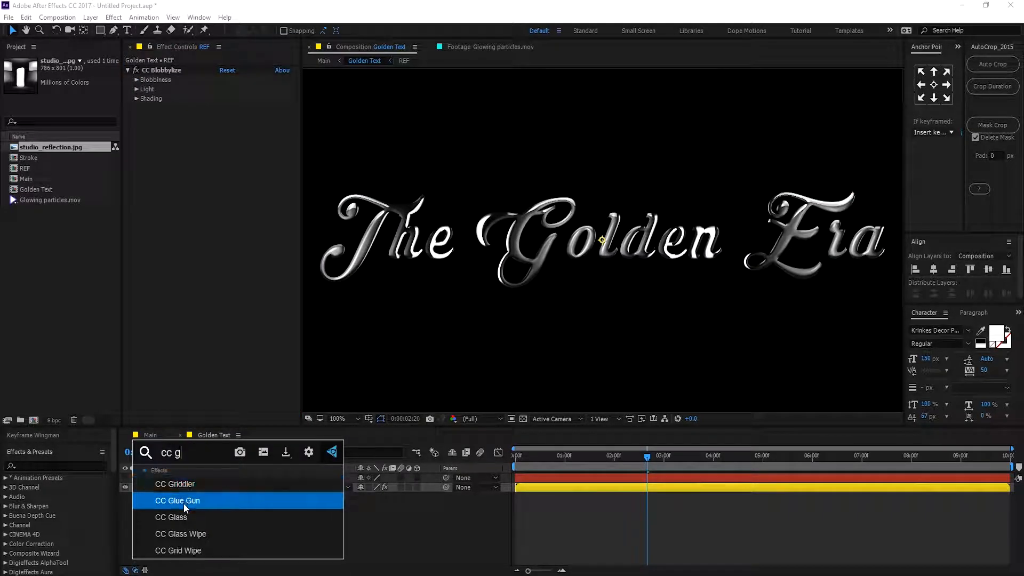
click(181, 518)
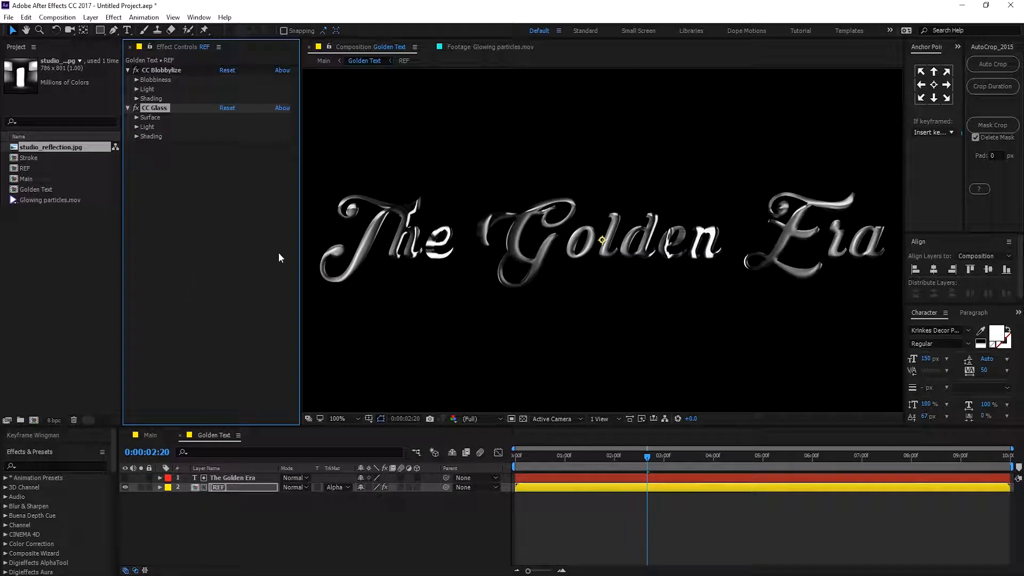
Set CC Glass's Bump Map to The Golden Era layer and its Property to Red.
click(137, 118)
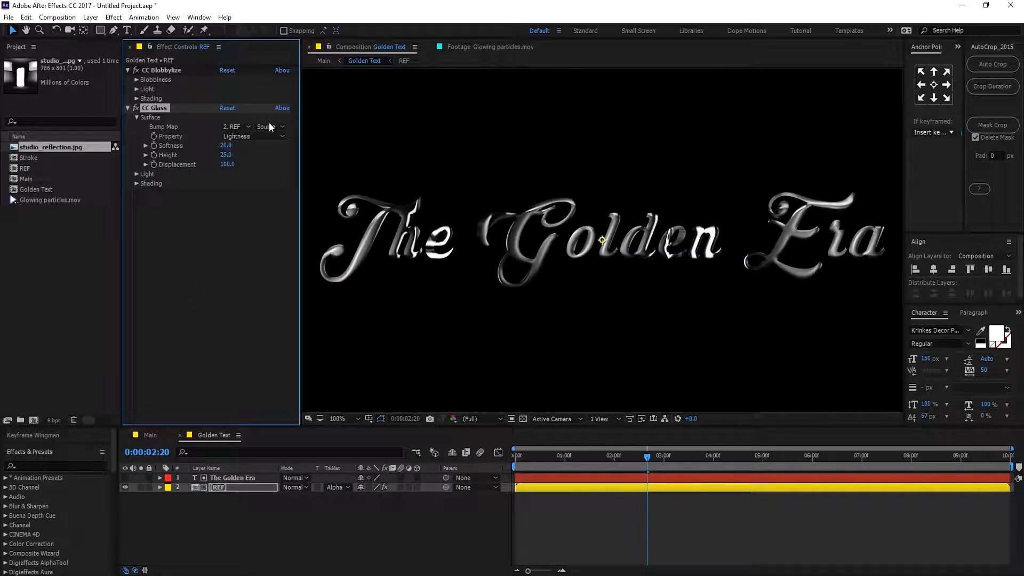
click(241, 128)
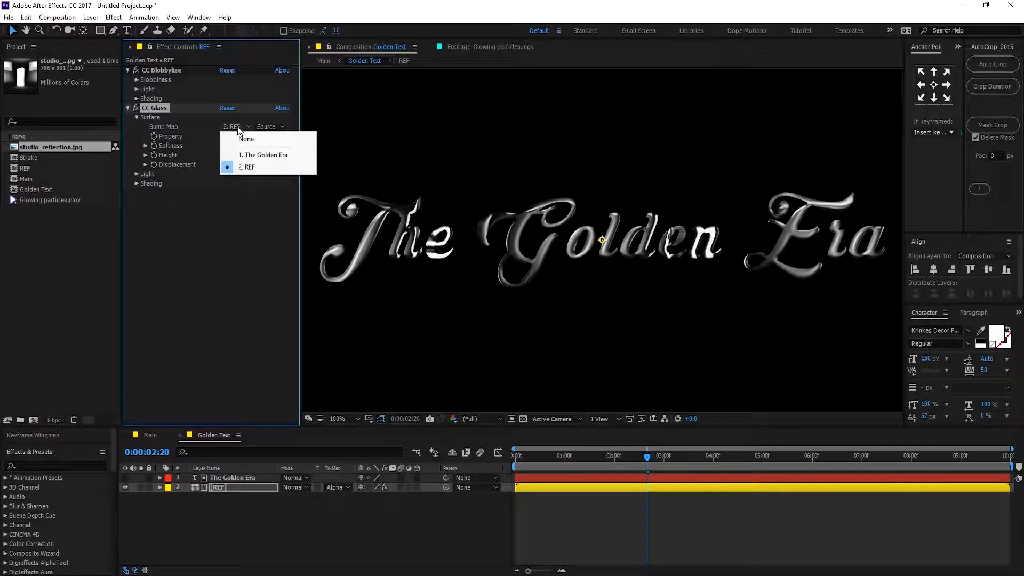
click(272, 155)
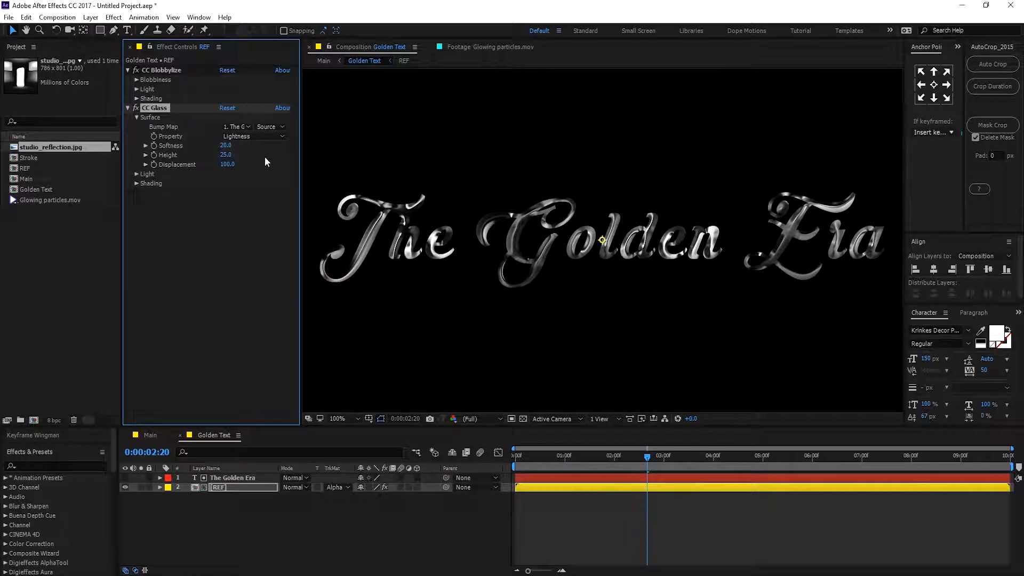
click(242, 137)
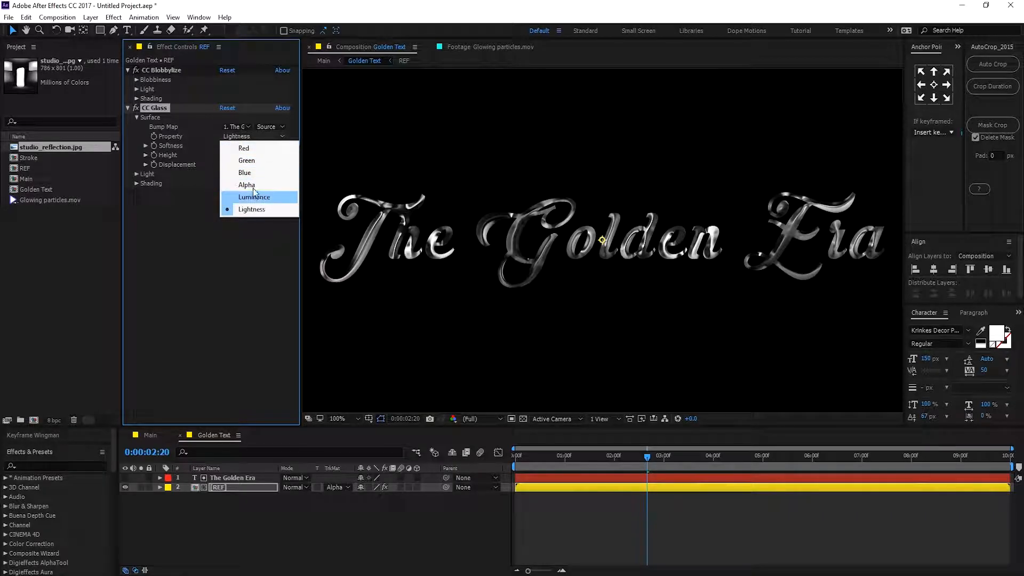
click(250, 152)
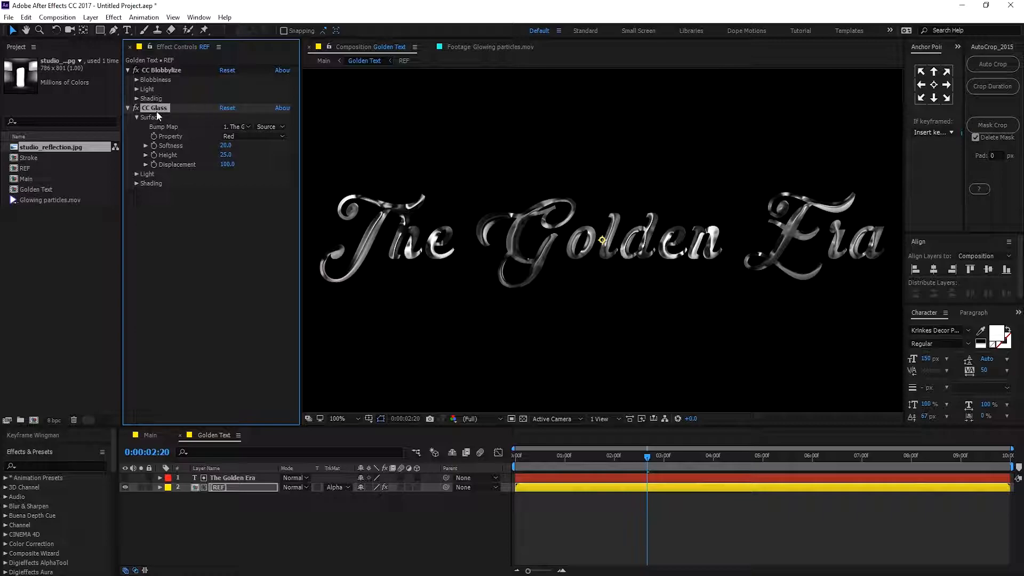
Move the CC Blobbylize effect below CC Glass in the REF layer's effect stack.
click(162, 71)
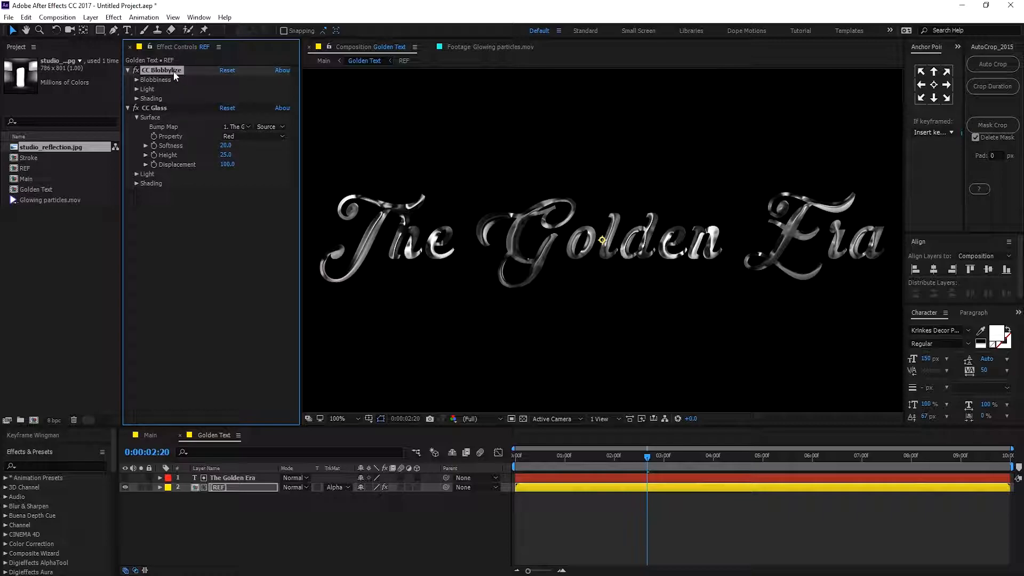
drag(174, 71, 174, 219)
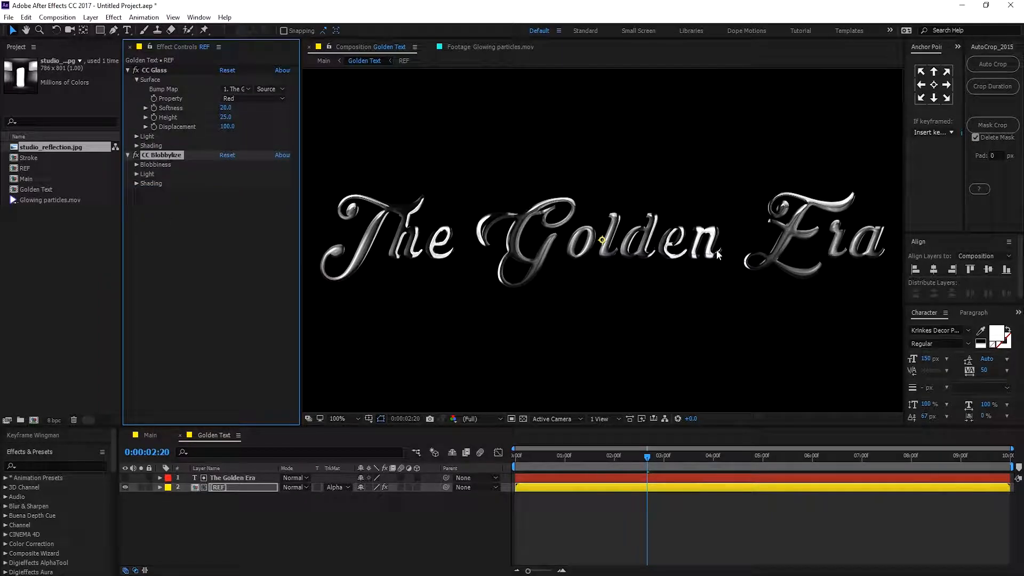
click(135, 69)
click(135, 70)
click(136, 70)
click(136, 70)
click(136, 70)
click(135, 70)
Set CC Glass's Softness to 50 and Height to 50.
click(228, 112)
text(5)
click(204, 180)
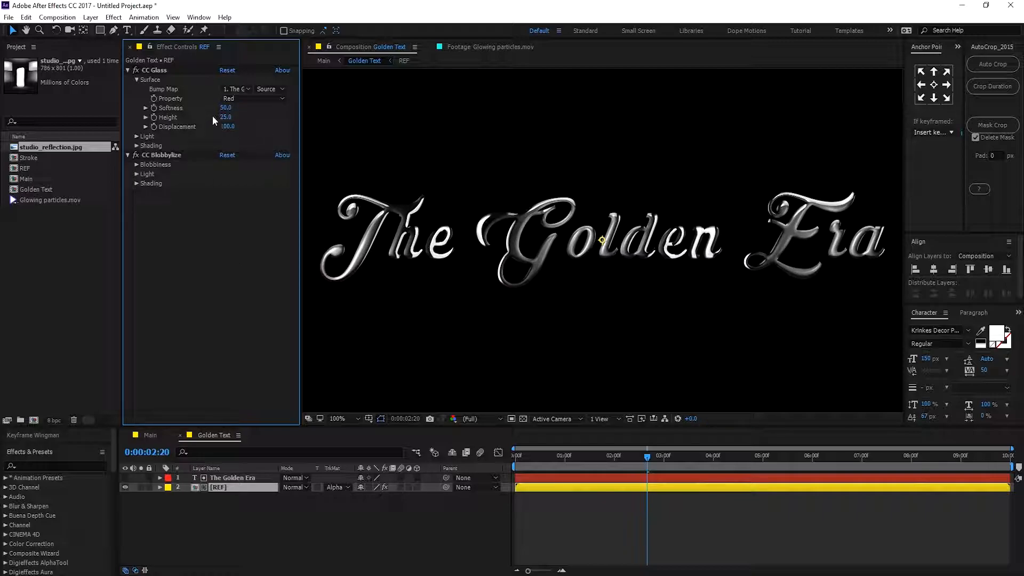
click(226, 117)
text(5)
click(240, 190)
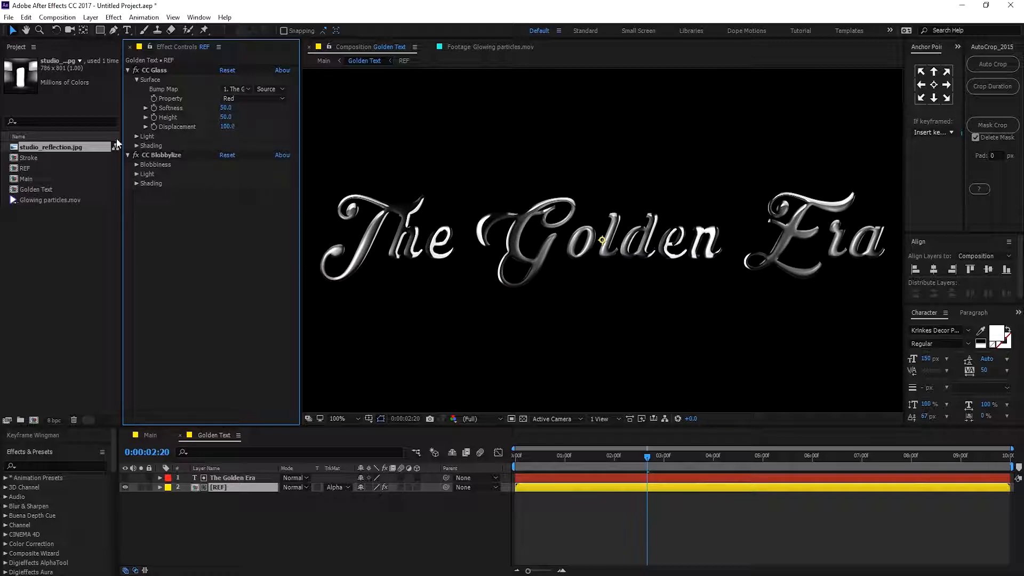
Set CC Glass's Displacement to -400.
click(226, 127)
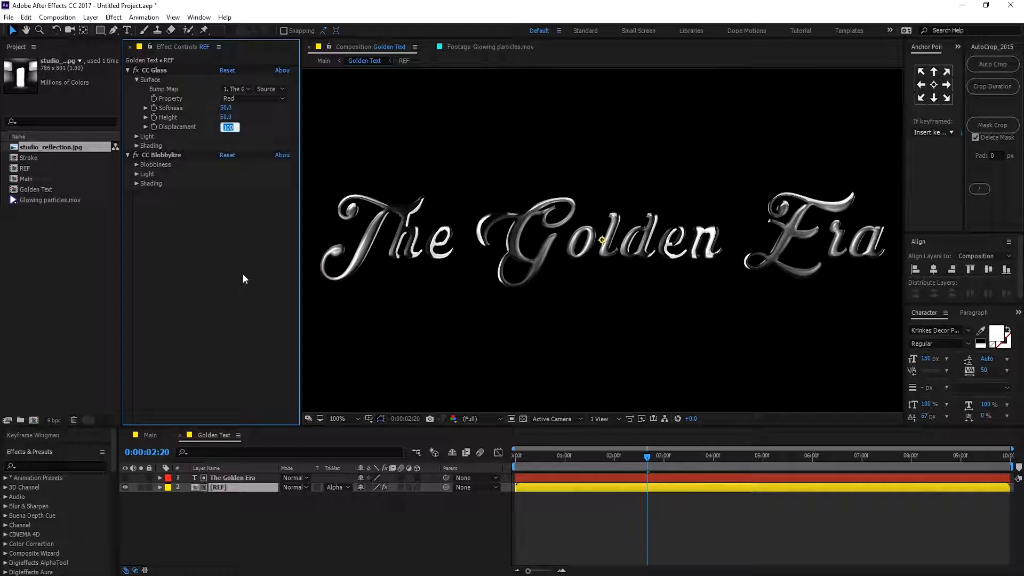
text(1)
text(4)
key(Return)
drag(613, 456, 741, 463)
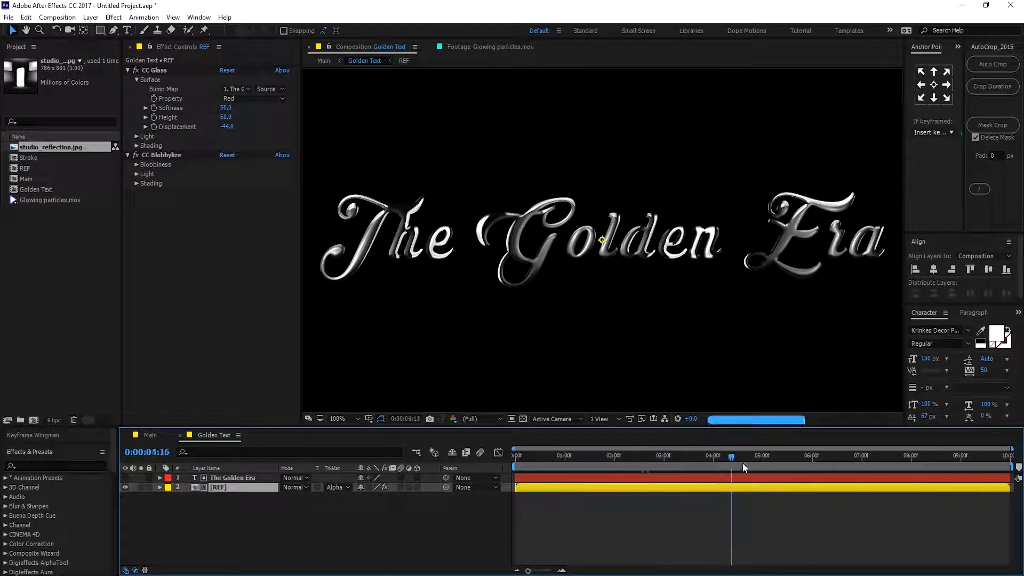
click(569, 457)
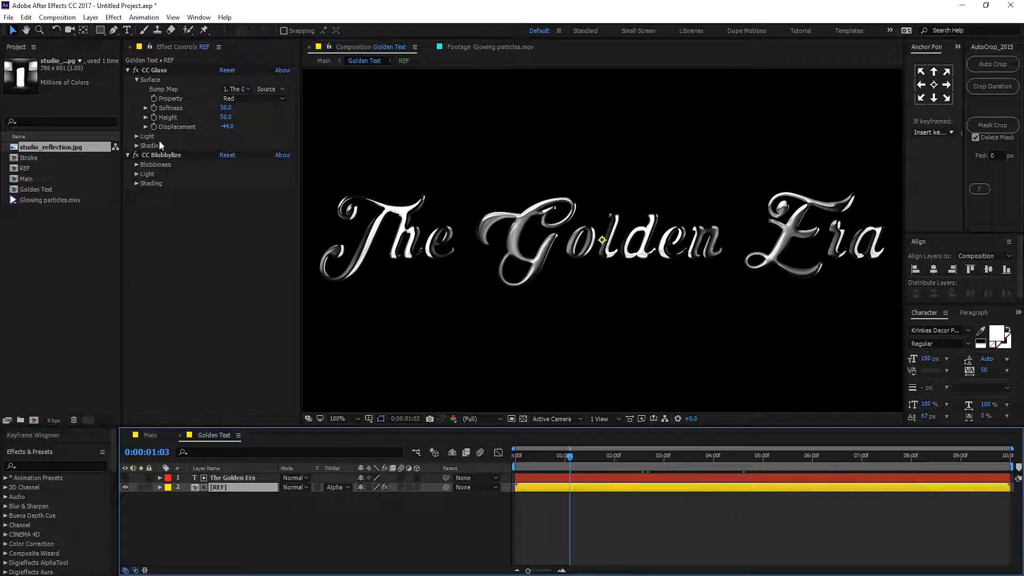
click(226, 126)
text(-400)
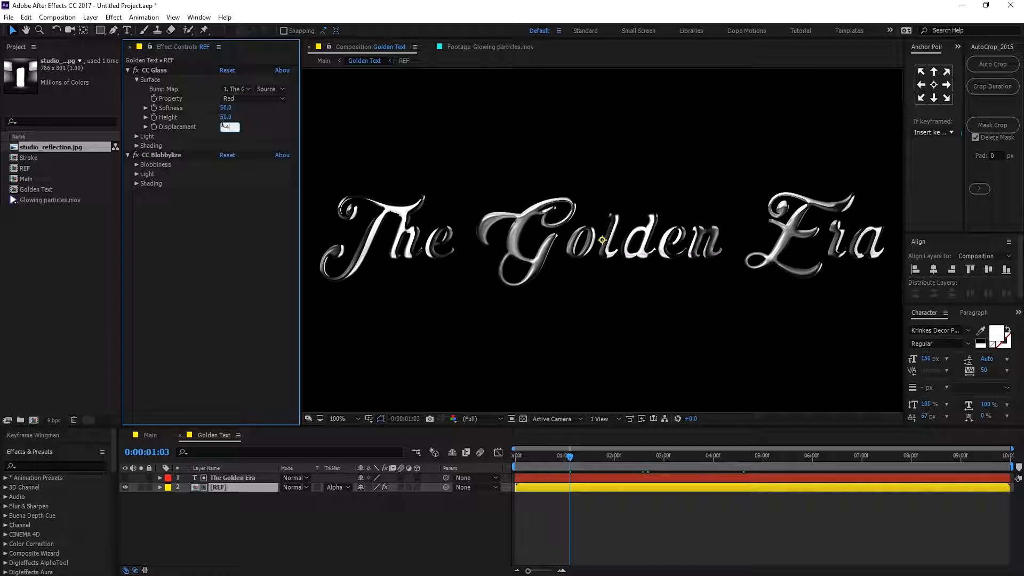
click(214, 224)
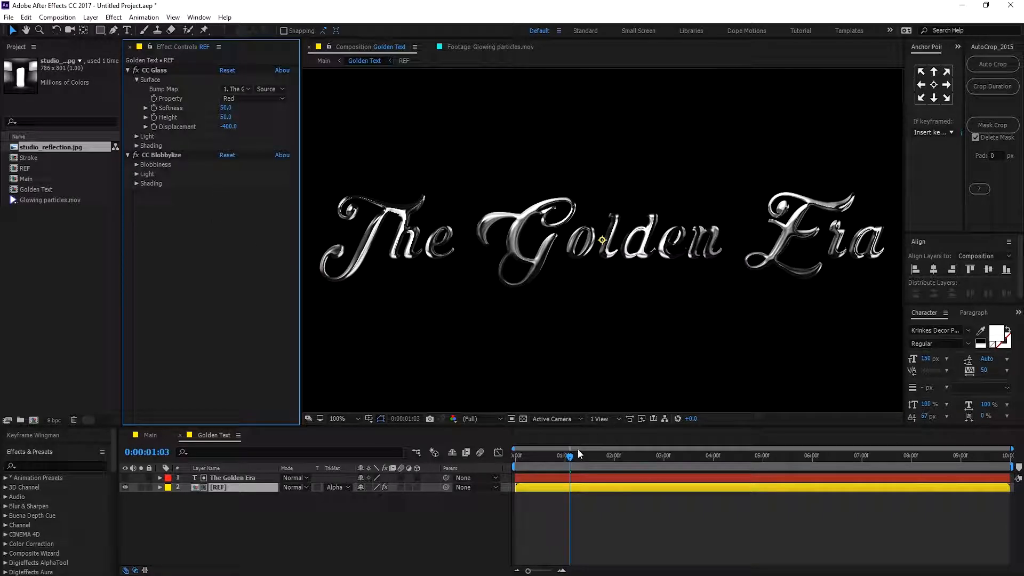
Set CC Glass's Light Intensity to 110 and collapse the CC Glass effect.
drag(571, 457, 623, 462)
key(space)
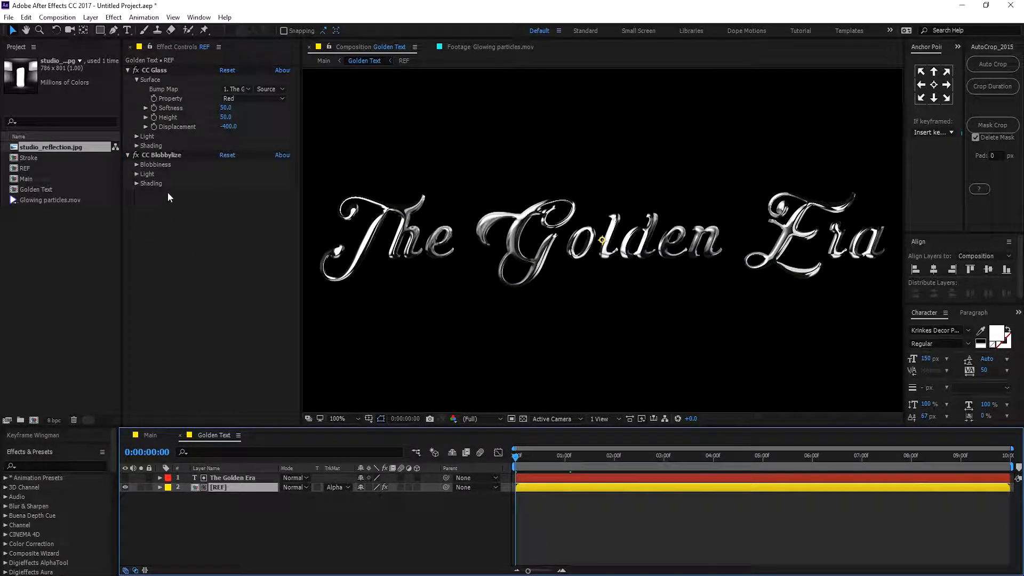
click(136, 137)
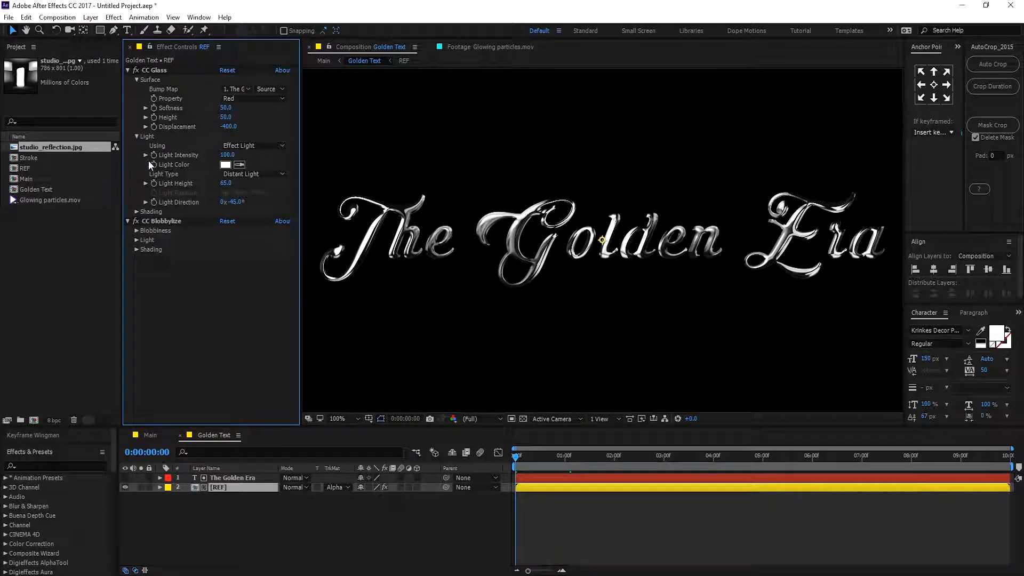
click(228, 155)
text(1)
key(Return)
click(136, 137)
click(128, 70)
Add a new adjustment layer to the Golden Text composition and name it CC.
click(225, 519)
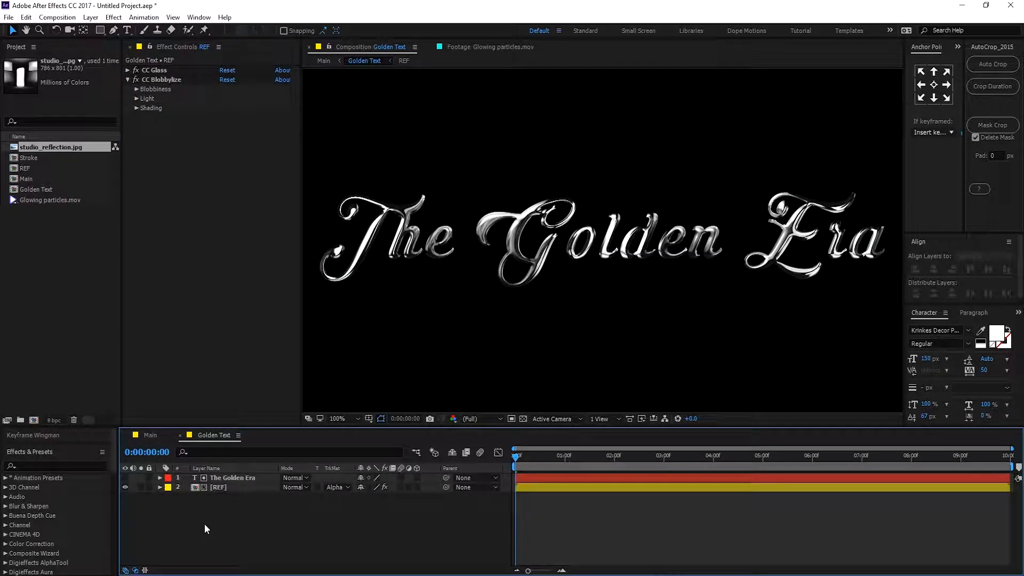
right_click(205, 523)
mouse_move(273, 407)
click(380, 492)
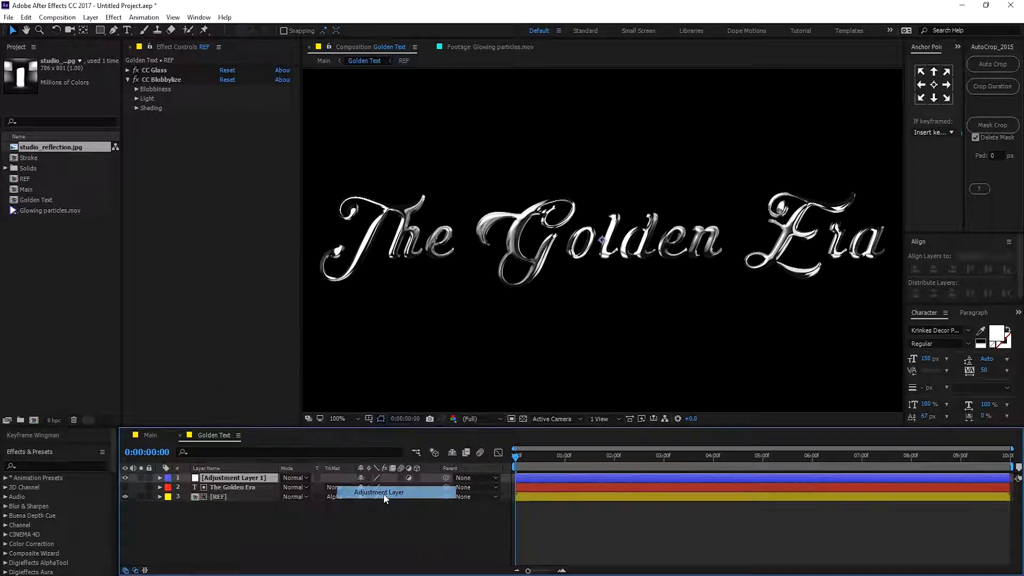
key(Return)
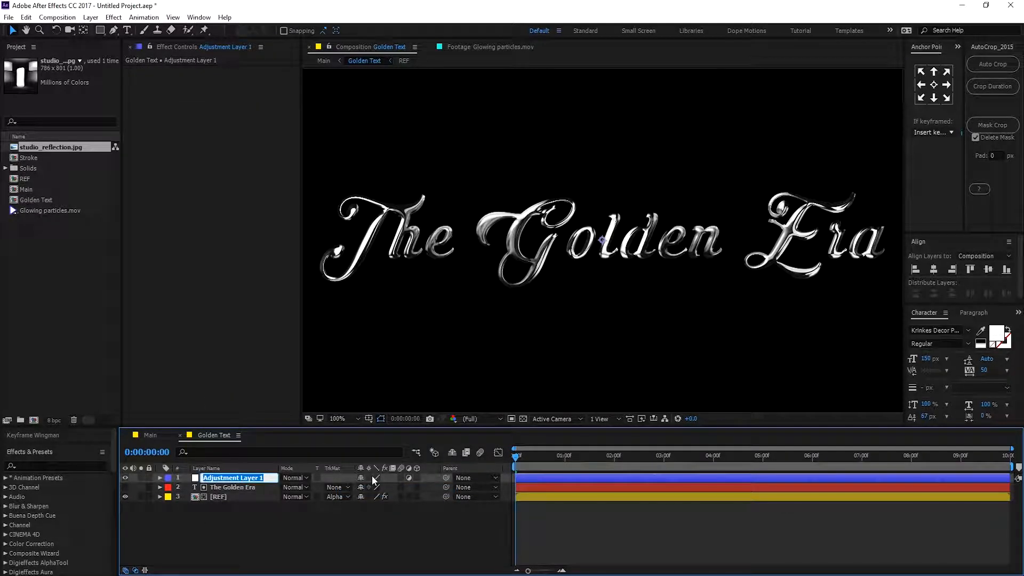
text(CC)
click(249, 516)
click(219, 477)
Apply the Curves effect to the CC layer and bend the RGB curve into a gentle S shape.
key(ctrl+space)
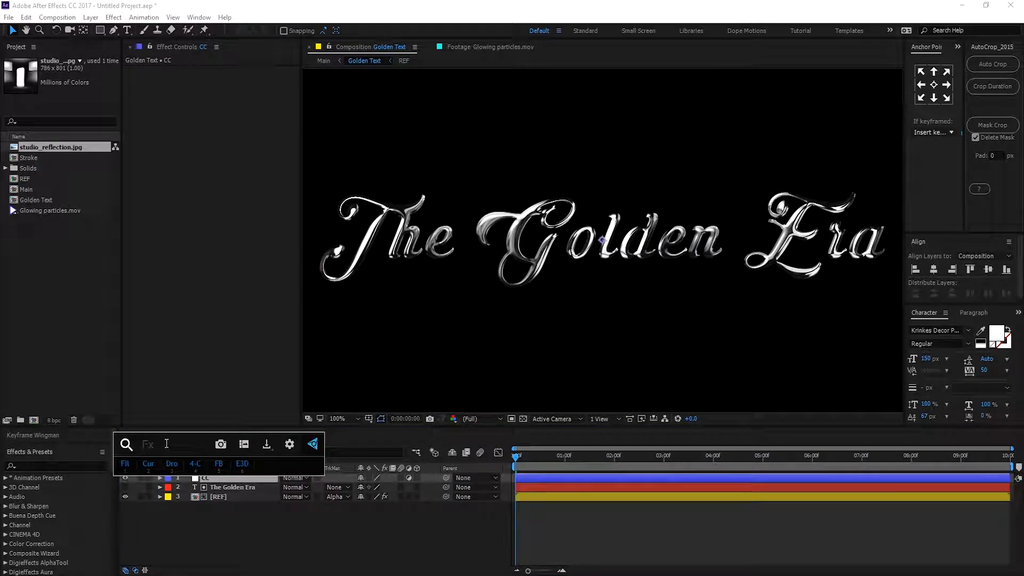
text(cur)
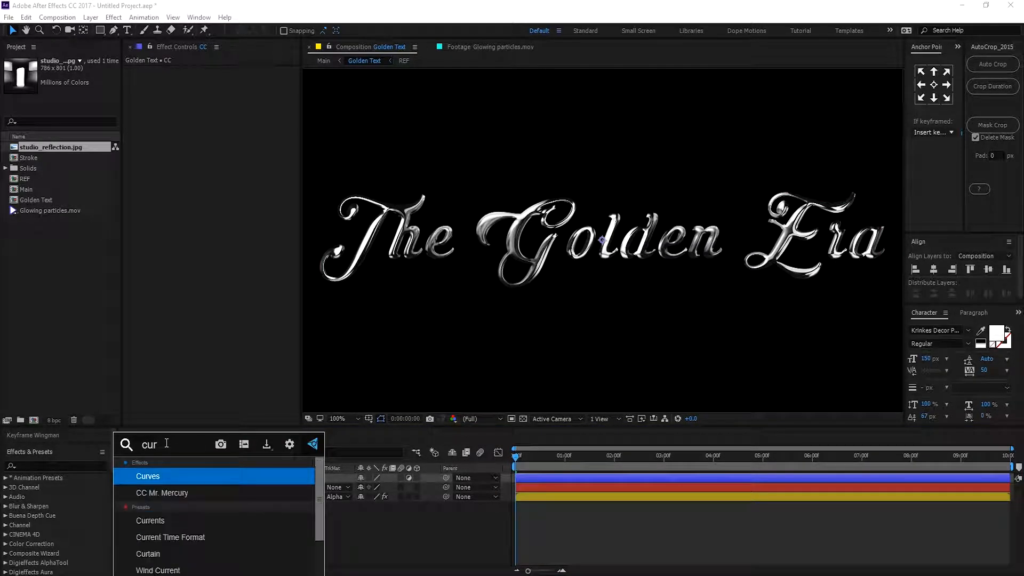
click(156, 477)
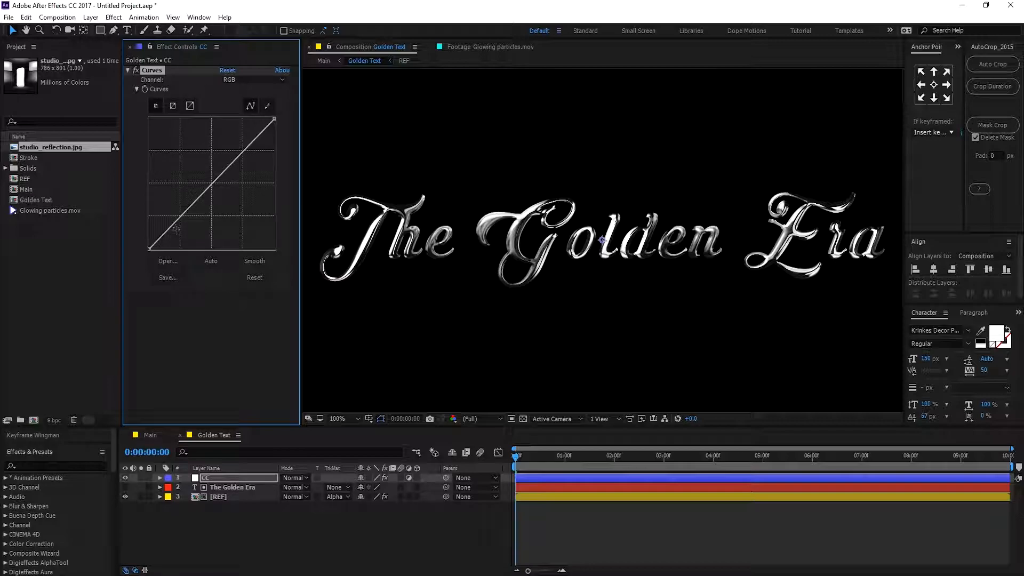
drag(180, 218, 181, 223)
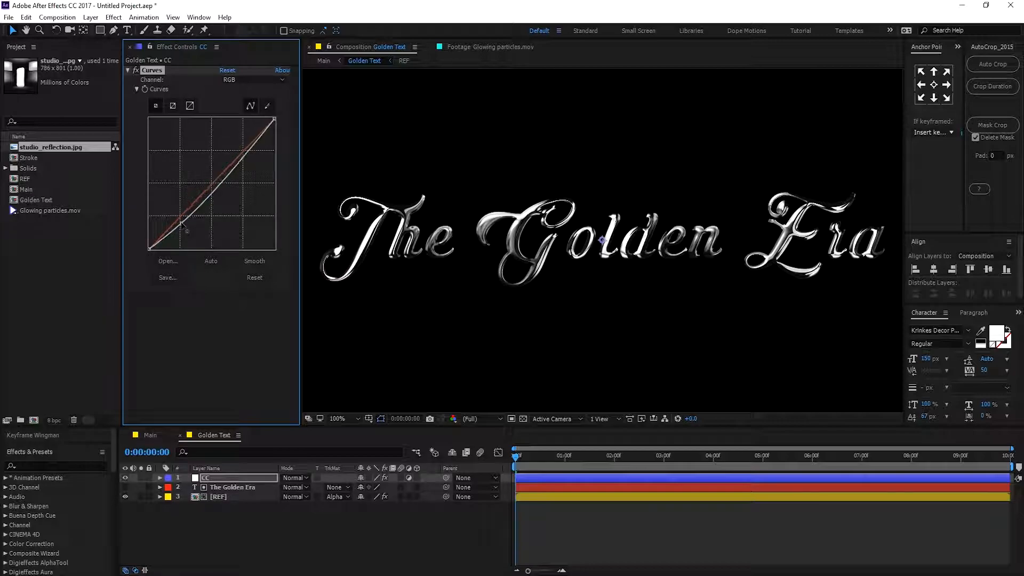
drag(239, 155, 231, 155)
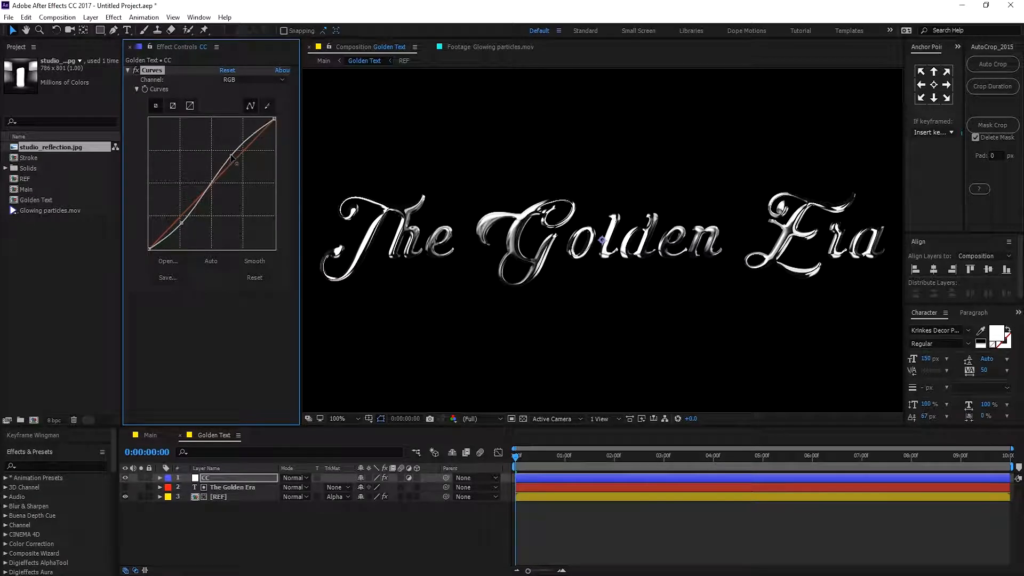
Switch Curves to the Red channel and raise the red curve strongly.
click(243, 80)
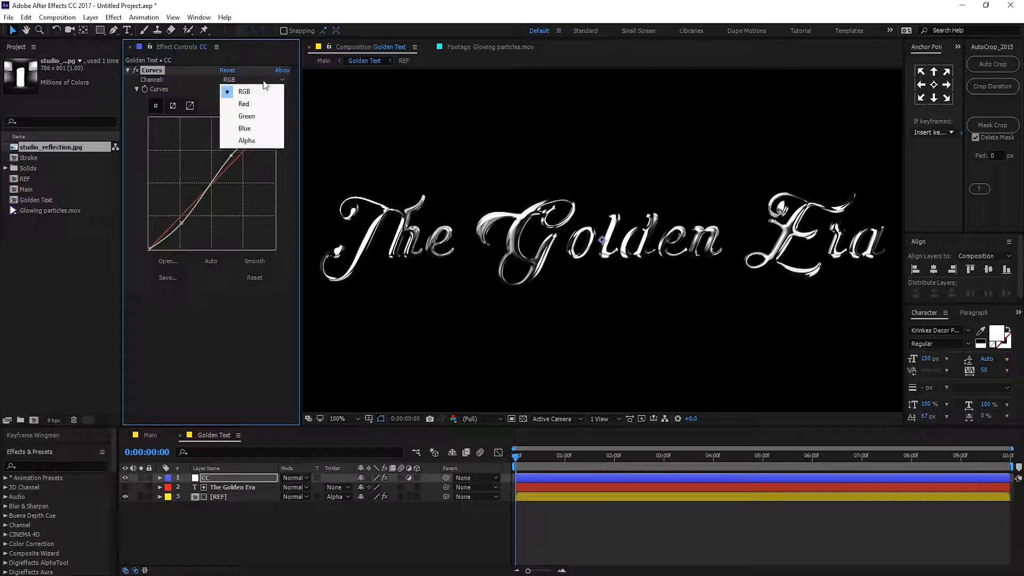
click(245, 101)
drag(208, 188, 191, 158)
Switch Curves to the Green channel and raise the green curve moderately.
click(235, 79)
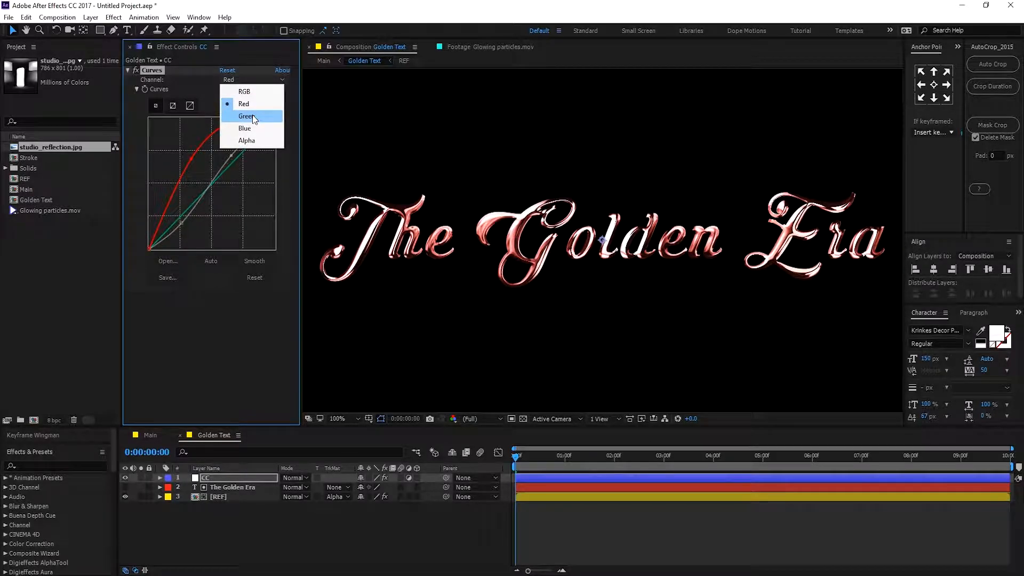
click(247, 116)
mouse_move(213, 186)
mouse_down()
mouse_move(204, 172)
mouse_move(226, 197)
mouse_up()
Switch Curves to the Blue channel and pull the blue curve down.
click(246, 79)
click(240, 134)
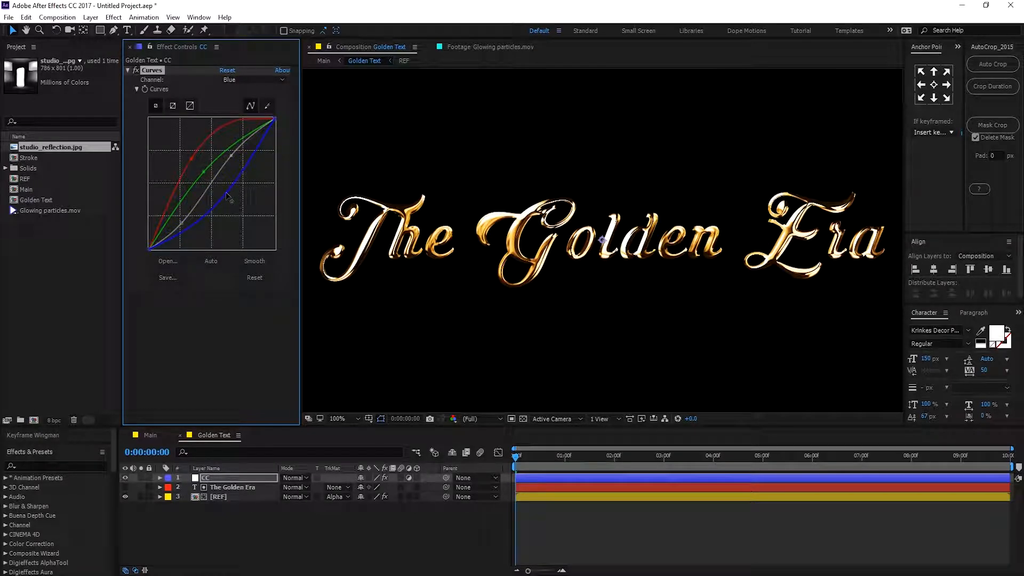
drag(533, 459, 560, 458)
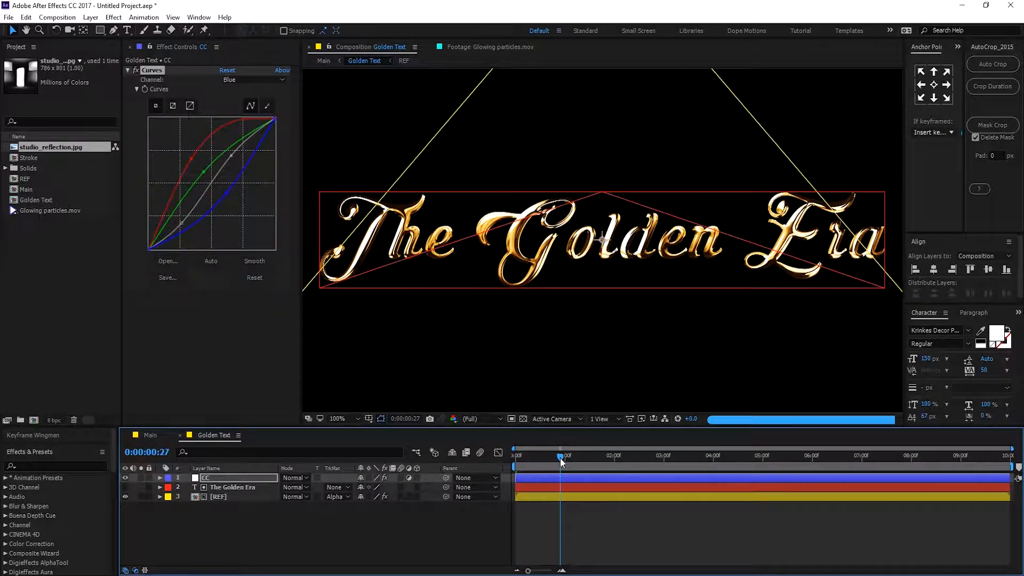
On the REF layer, set the Light Intensity of both CC Blobbylize and CC Glass to 100.
click(233, 497)
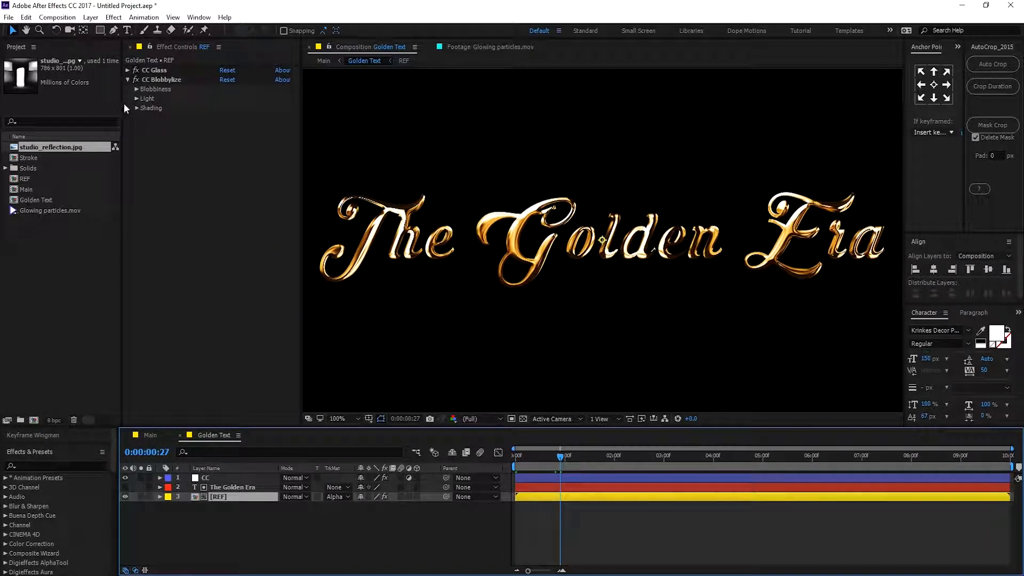
click(129, 71)
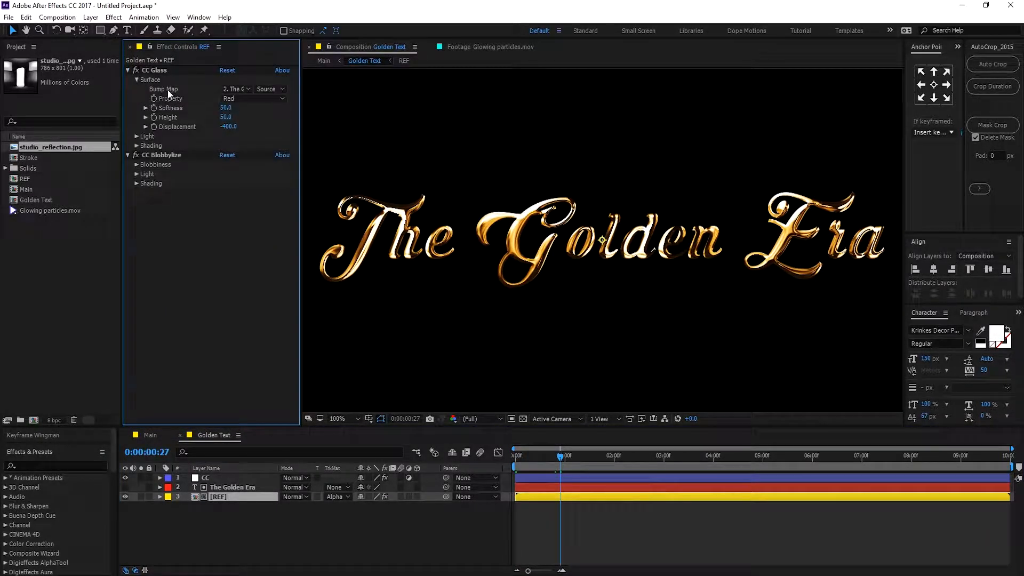
click(138, 136)
click(137, 240)
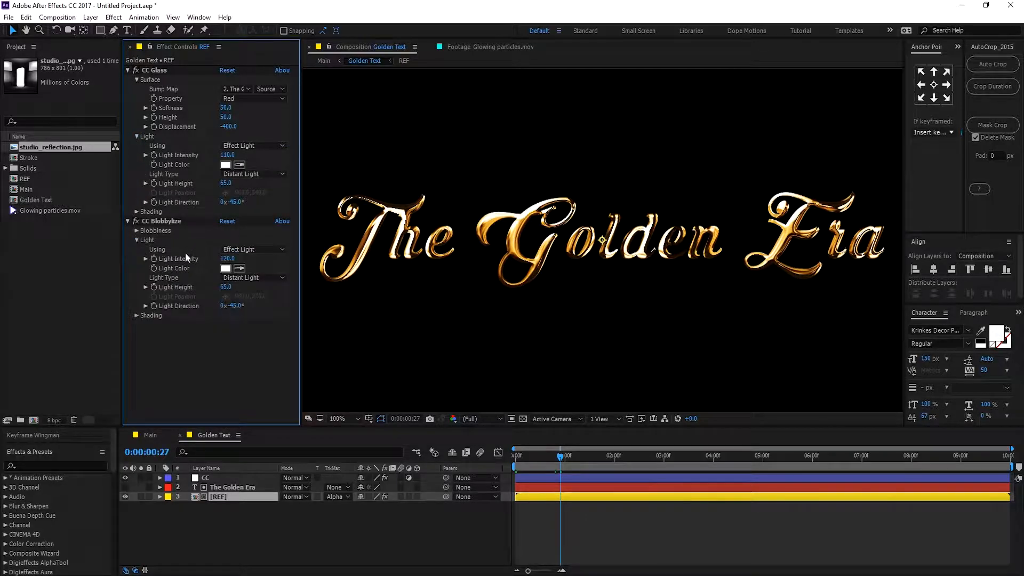
click(227, 259)
text(100)
key(Return)
click(227, 155)
text(100)
key(Return)
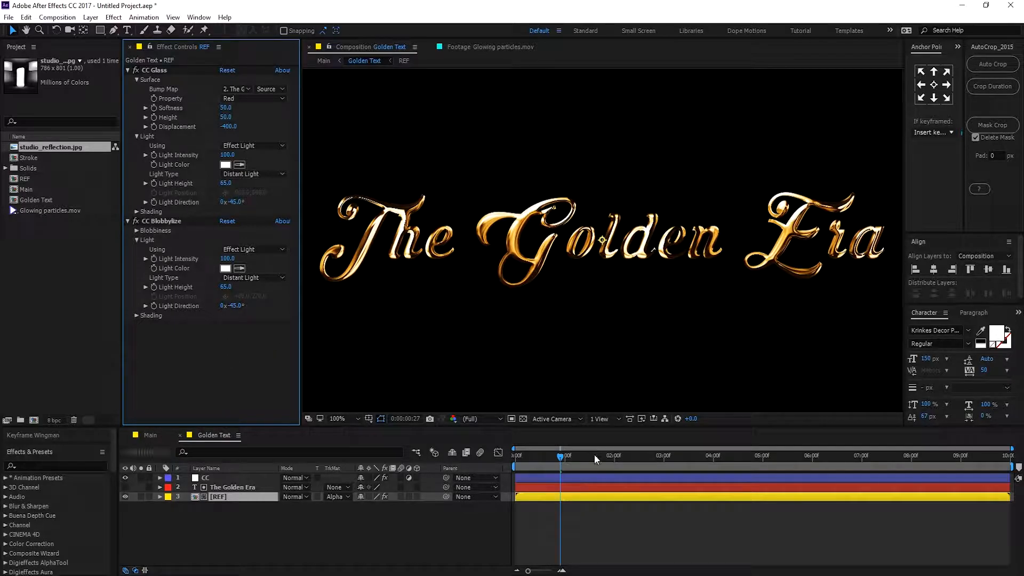
Scrub through the timeline to preview the golden text animation.
click(632, 457)
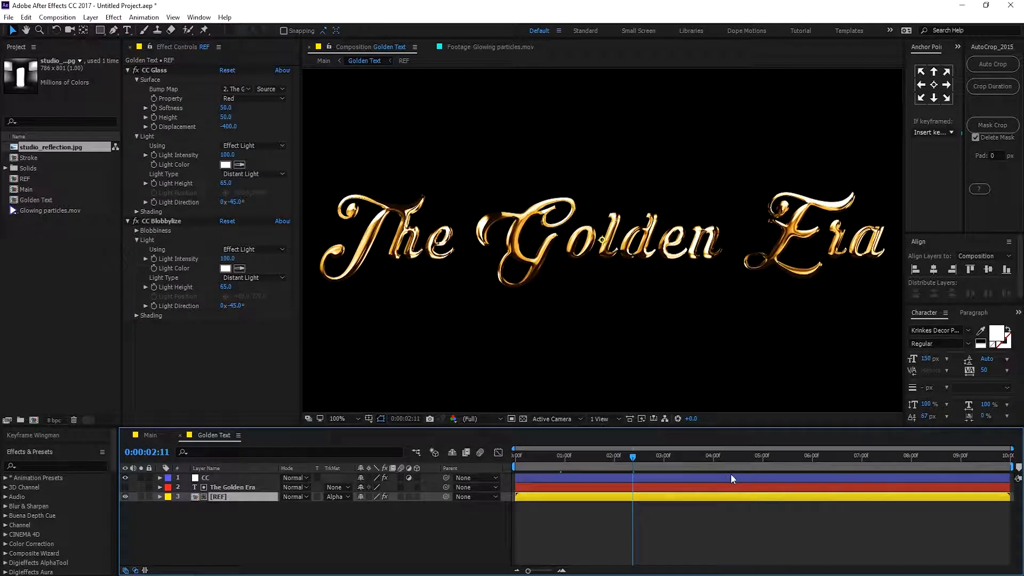
drag(685, 459, 765, 457)
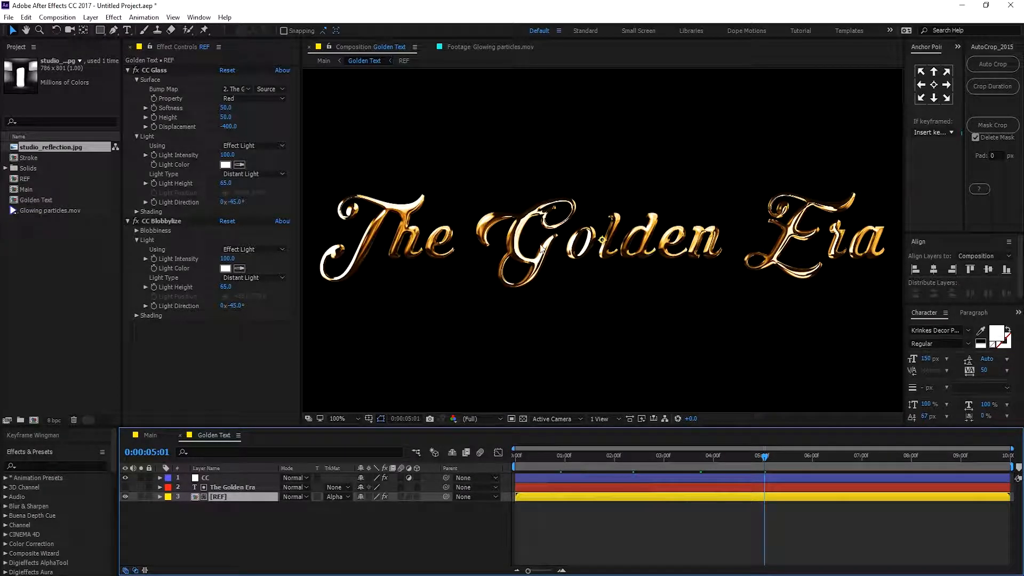
scroll(512, 318, down, 2)
scroll(514, 316, up, 1)
Open the Main composition and turn on the Stroke layer's visibility.
click(155, 436)
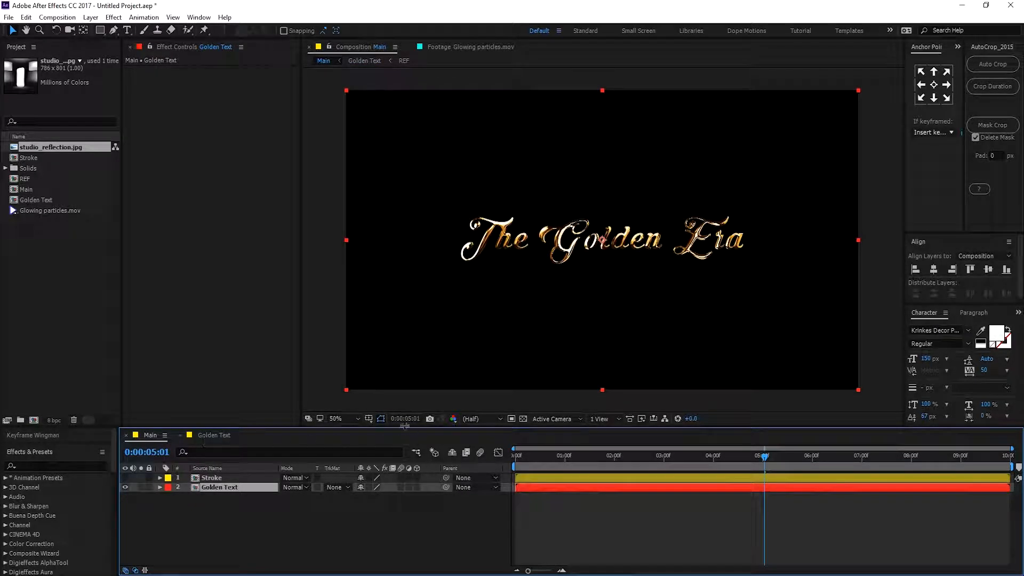
click(125, 477)
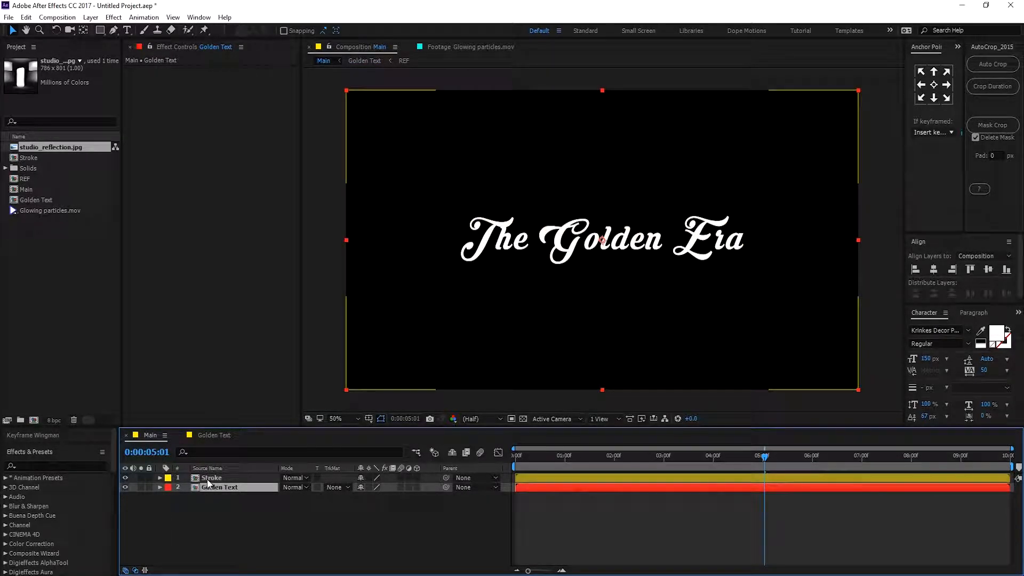
Apply the Vegas effect to the Stroke layer.
click(206, 478)
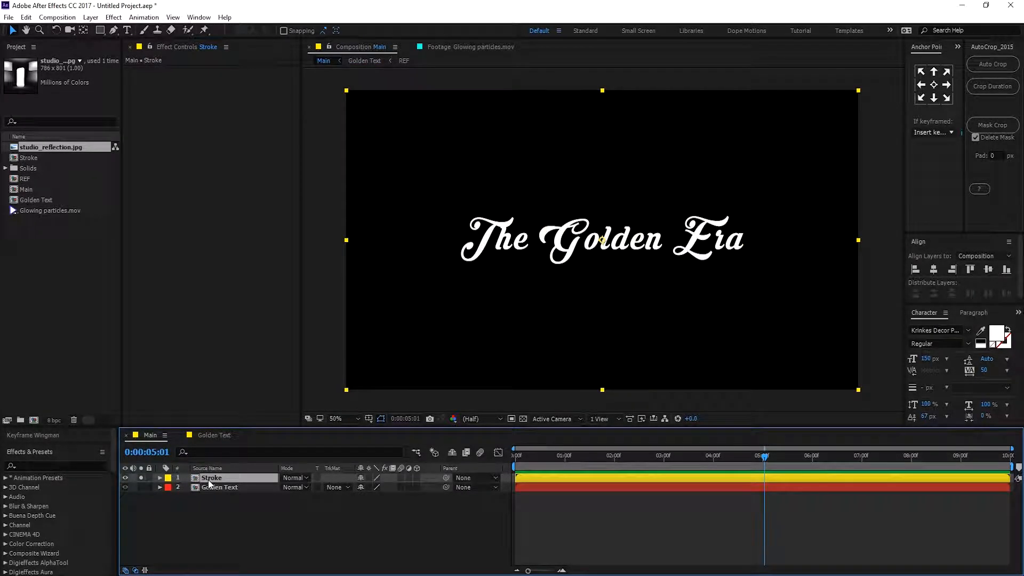
key(ctrl+space)
text(veg)
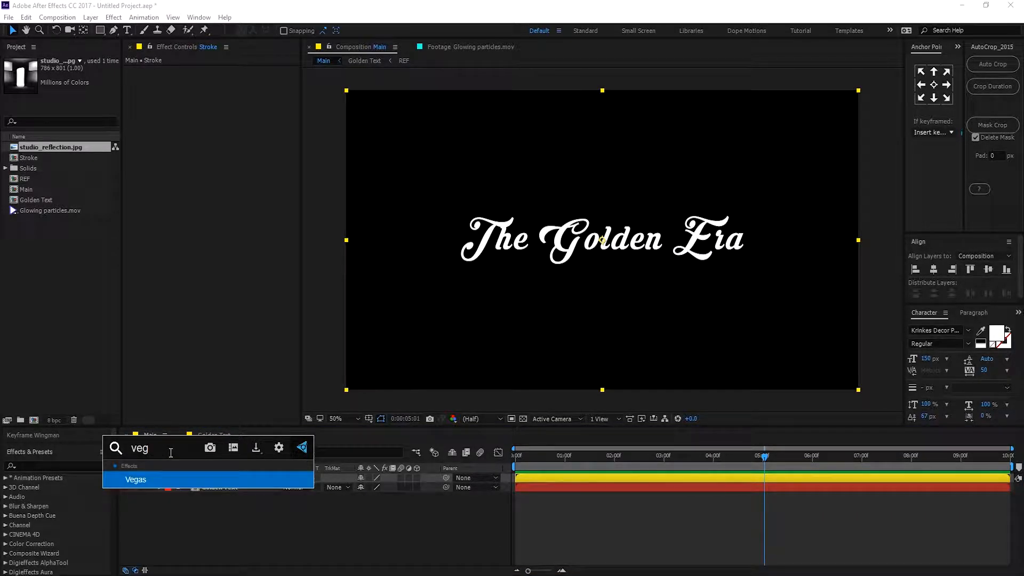
click(141, 480)
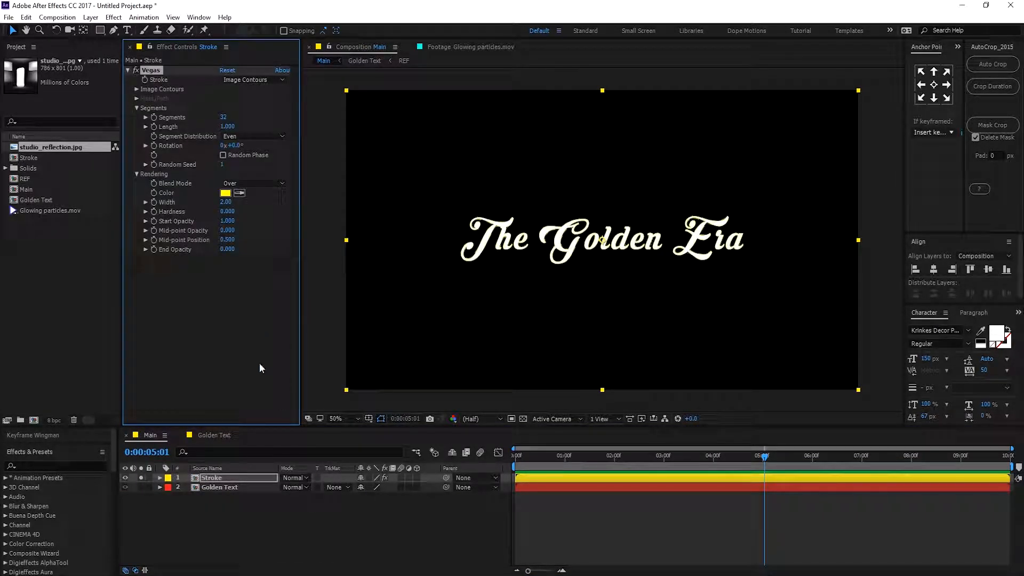
Set the Vegas Blend Mode to Transparent and the Width to 1.5.
click(260, 184)
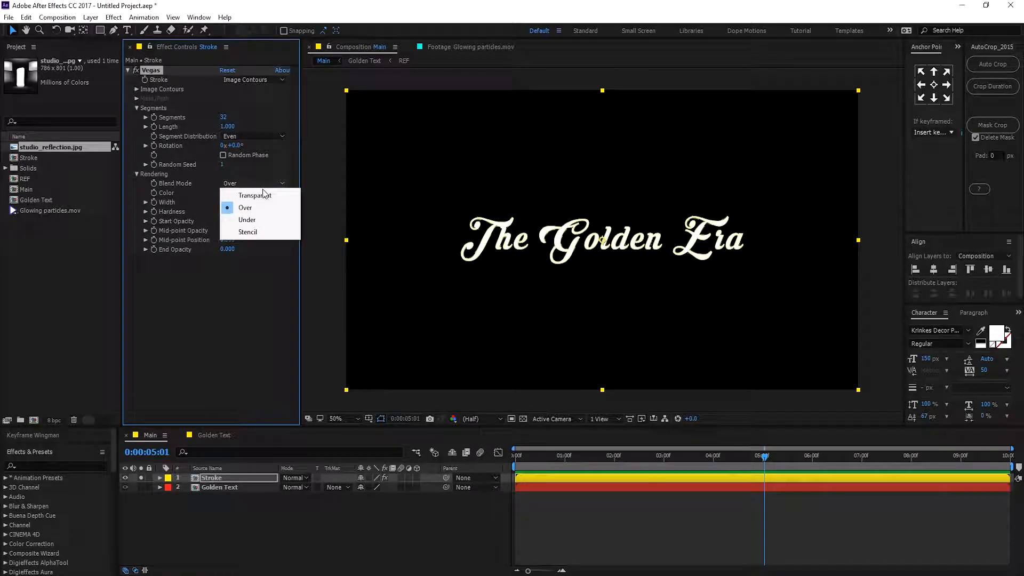
click(257, 195)
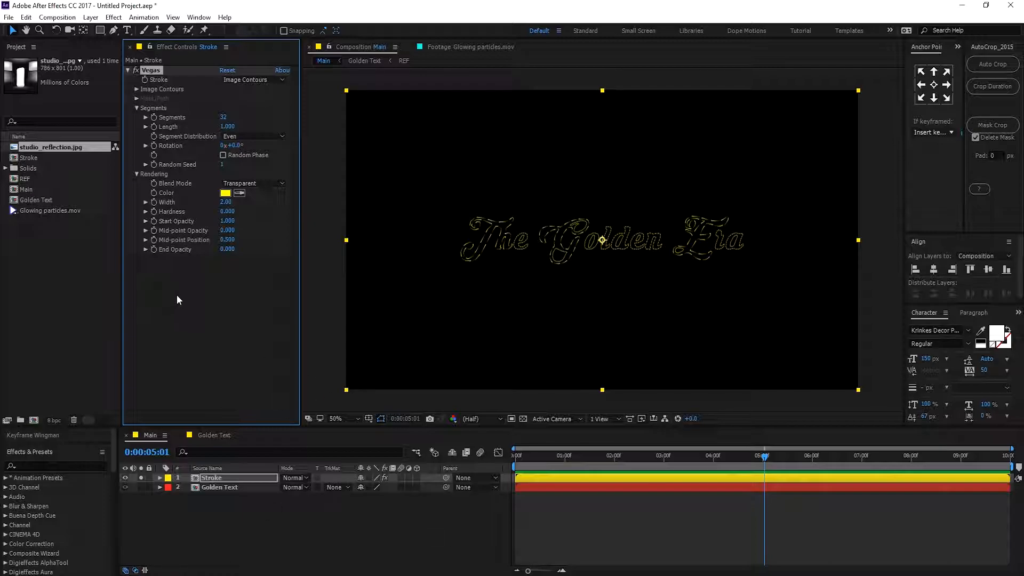
click(226, 202)
text(1.5)
key(Return)
key(period)
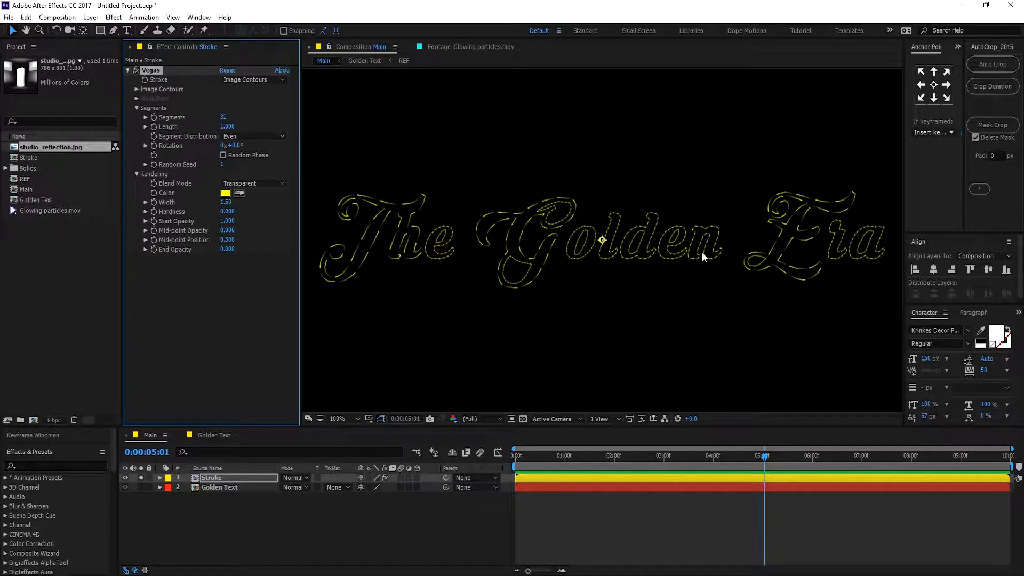
Set Vegas Segments to 2 and change the stroke colour to white, FFFFFF.
click(221, 118)
text(2)
click(242, 340)
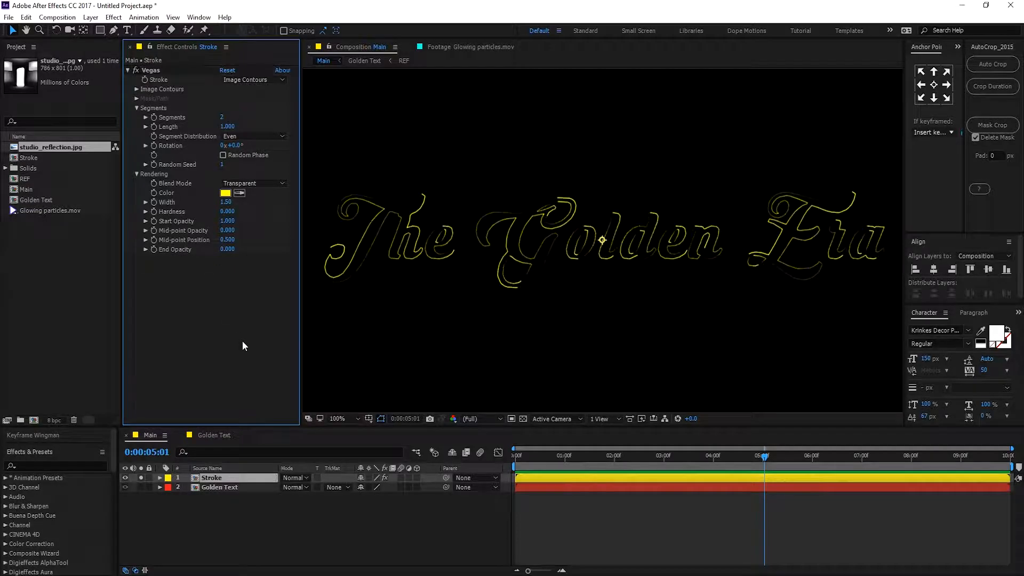
click(225, 193)
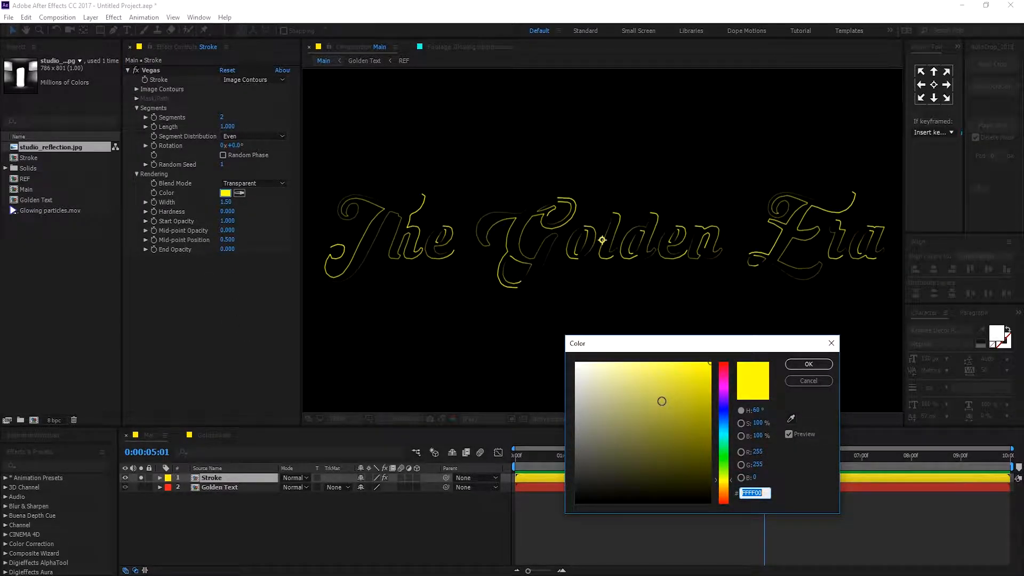
text(FFFFFF)
key(Return)
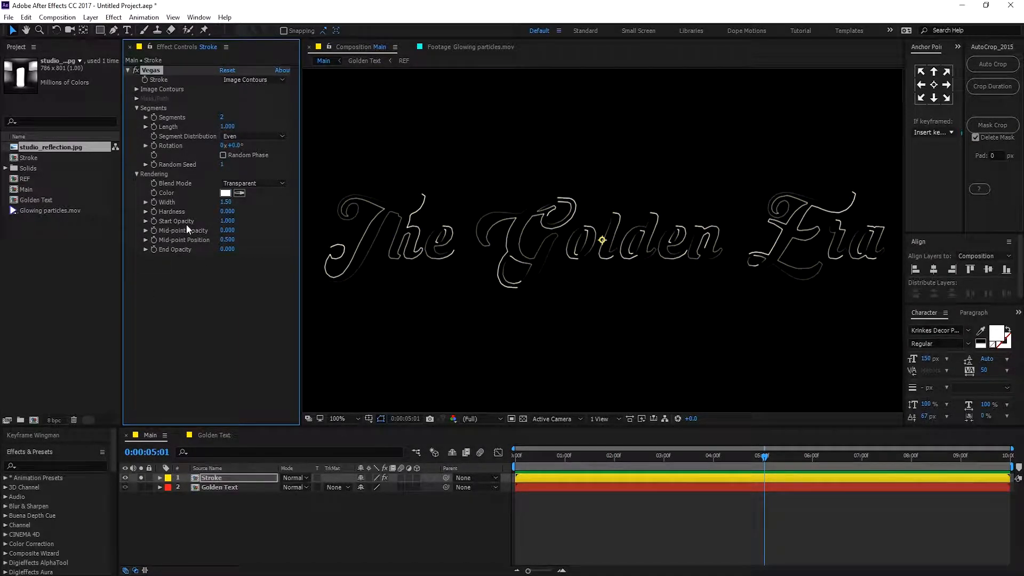
Set Vegas Start Opacity to 0 and Mid-point Opacity to 0.6.
drag(224, 223, 208, 224)
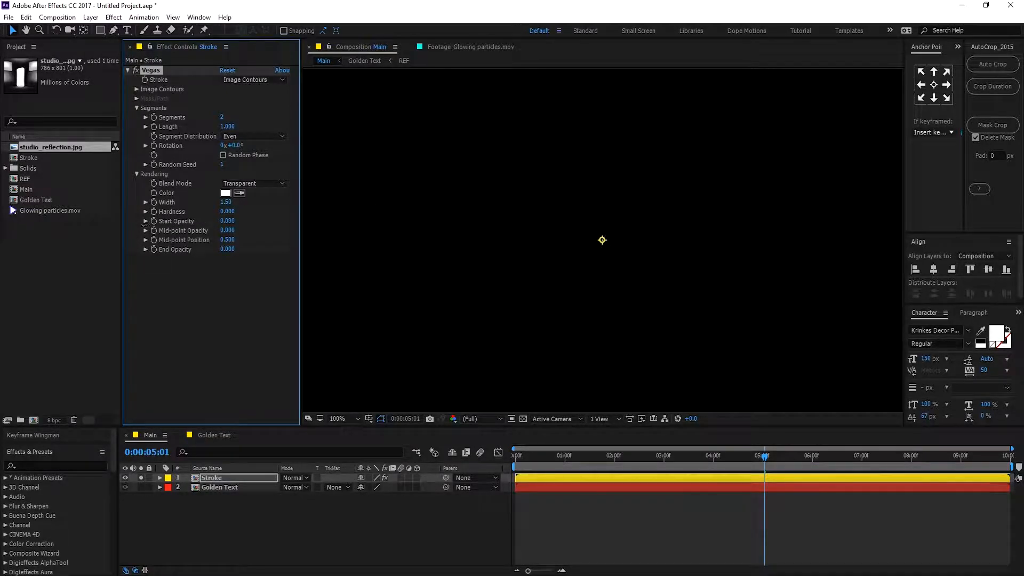
click(227, 231)
text(.)
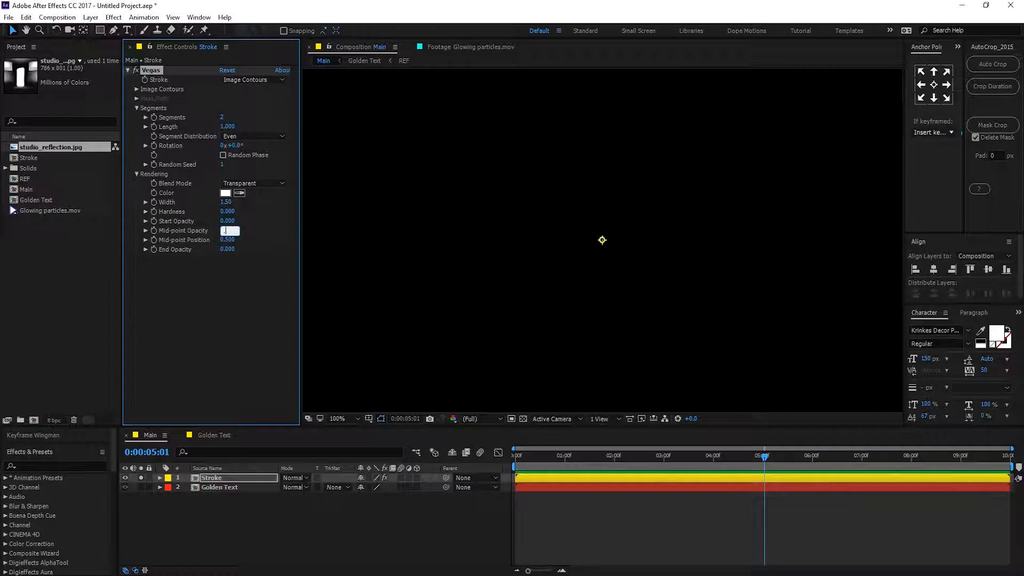
text(6)
click(209, 314)
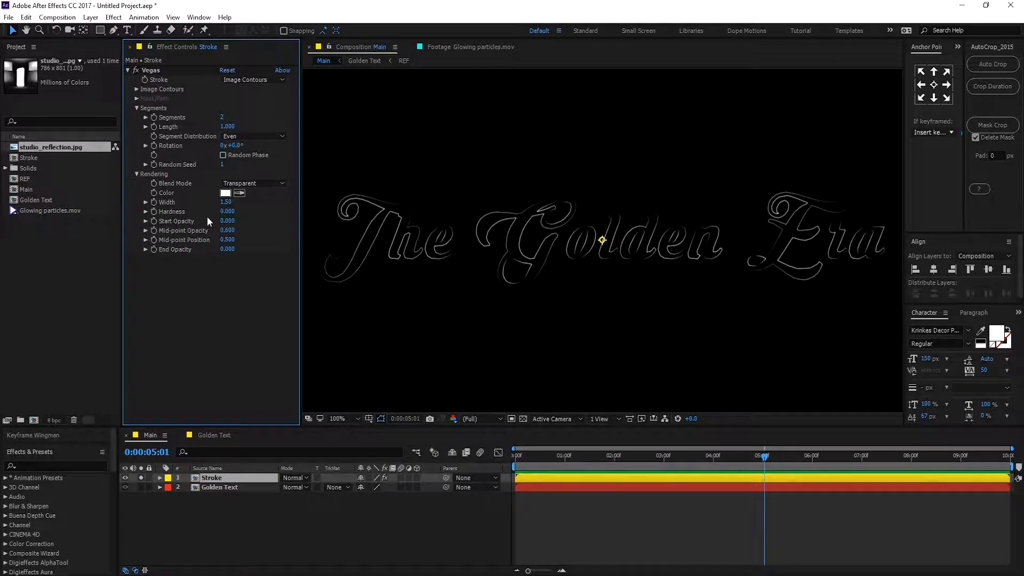
Set the Vegas Hardness to 0.8.
click(226, 212)
click(226, 211)
text(.5)
key(Return)
key(comma)
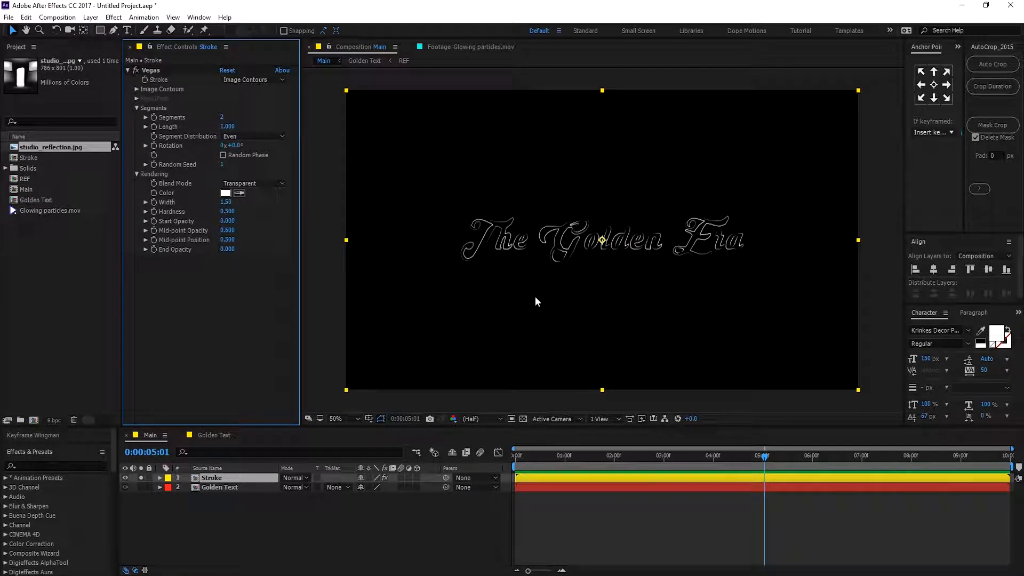
key(period)
click(227, 213)
text(.8)
key(Return)
key(comma)
key(period)
key(comma)
Add a Glow effect to the Stroke layer with Glow Radius 25 and Glow Intensity 0.7.
key(ctrl+space)
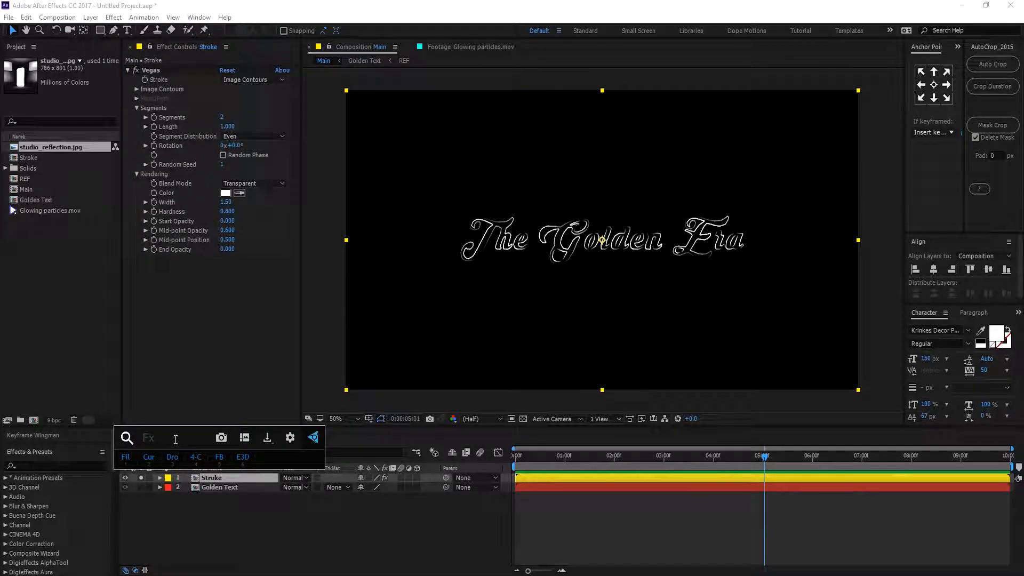
text(glo)
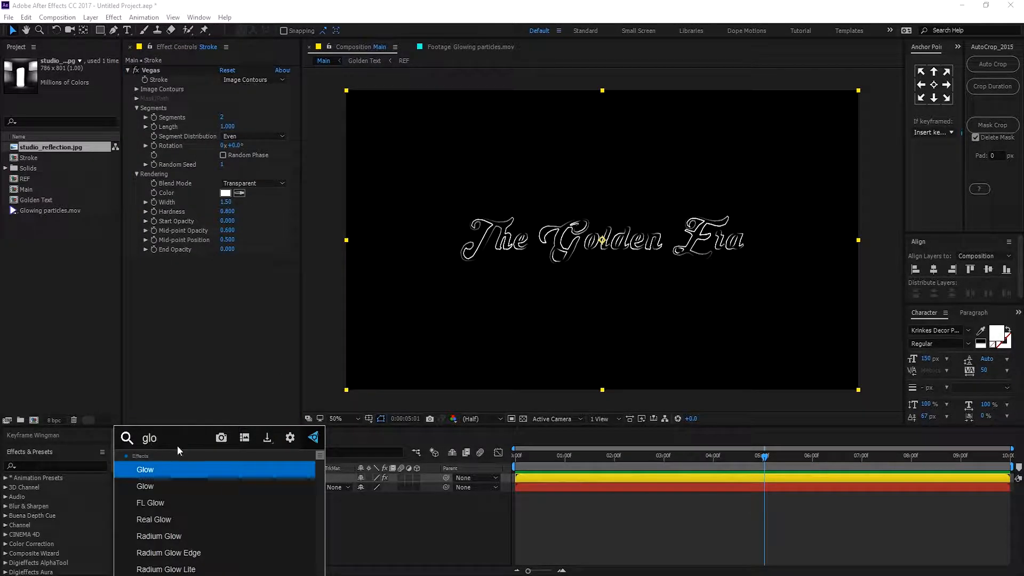
click(175, 483)
click(225, 291)
text(25)
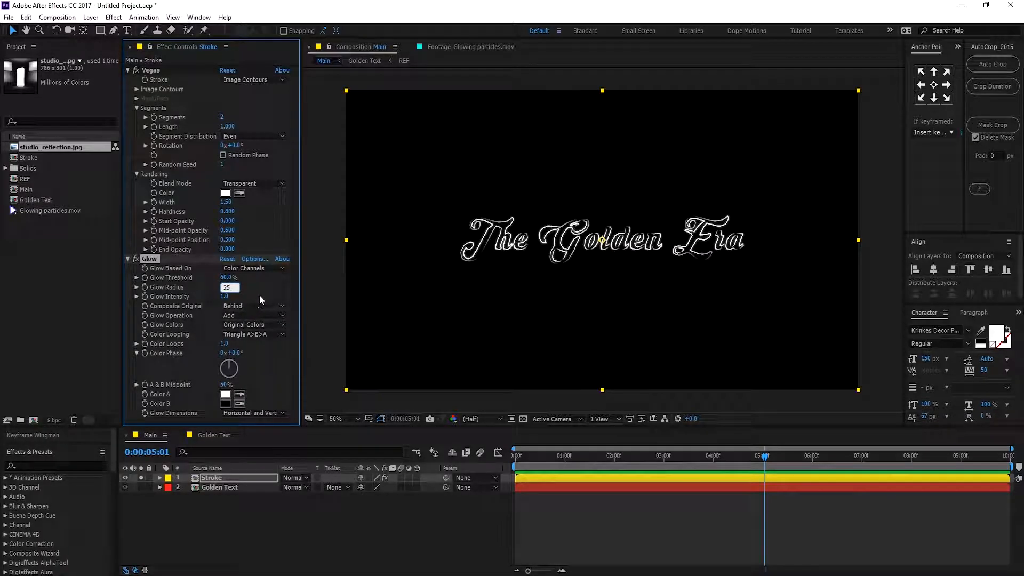
key(Return)
click(225, 296)
text(.7)
key(Return)
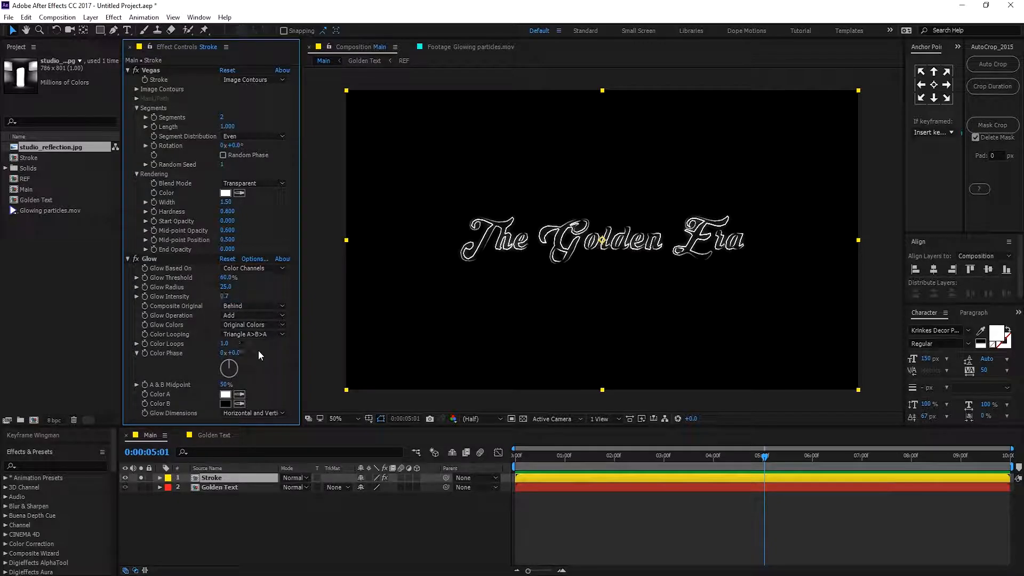
Set the Glow Threshold to 6 and collapse the Glow effect.
scroll(501, 256, up, 1)
scroll(527, 240, down, 1)
scroll(528, 240, up, 1)
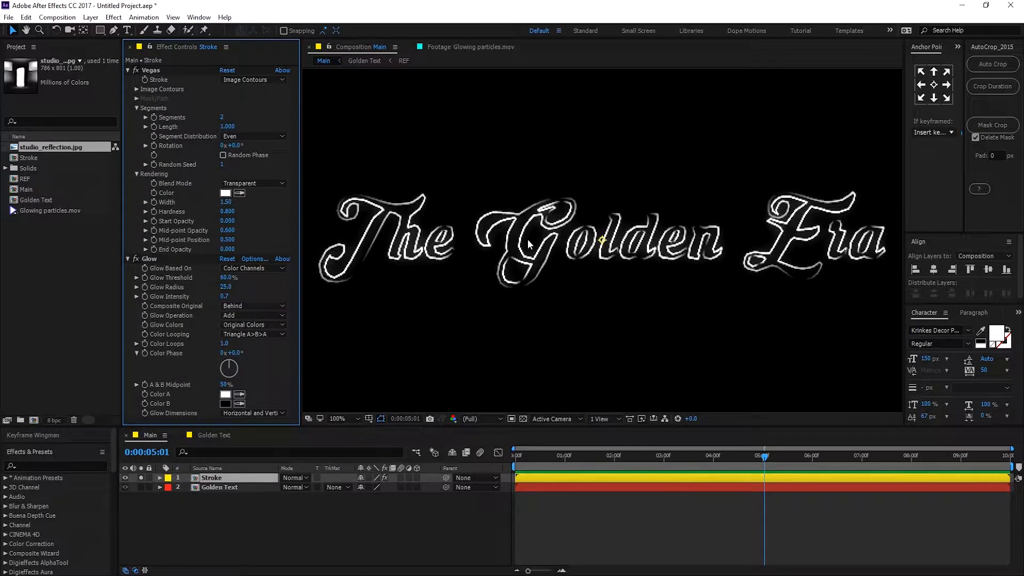
click(226, 277)
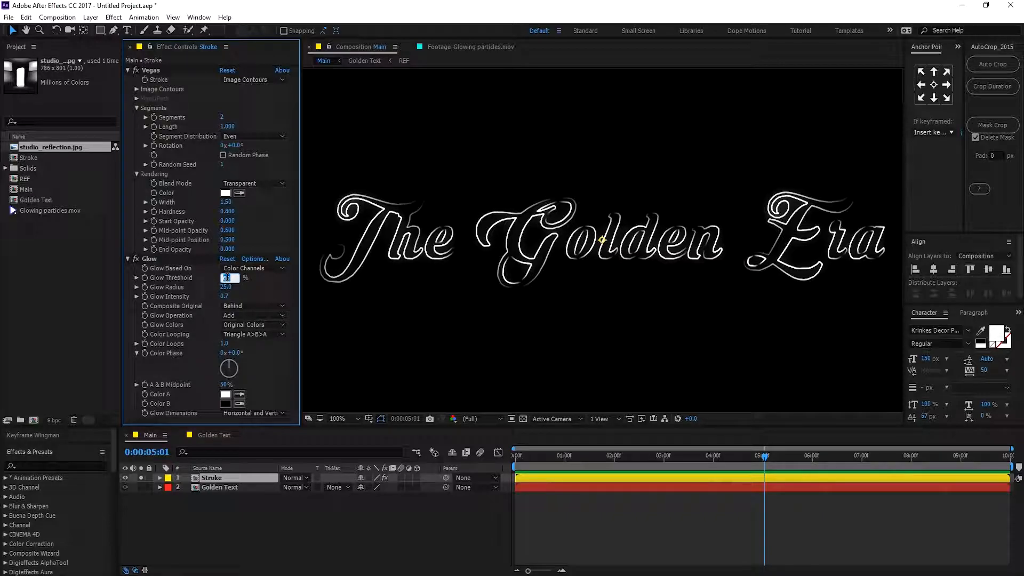
text(65)
key(Return)
click(127, 259)
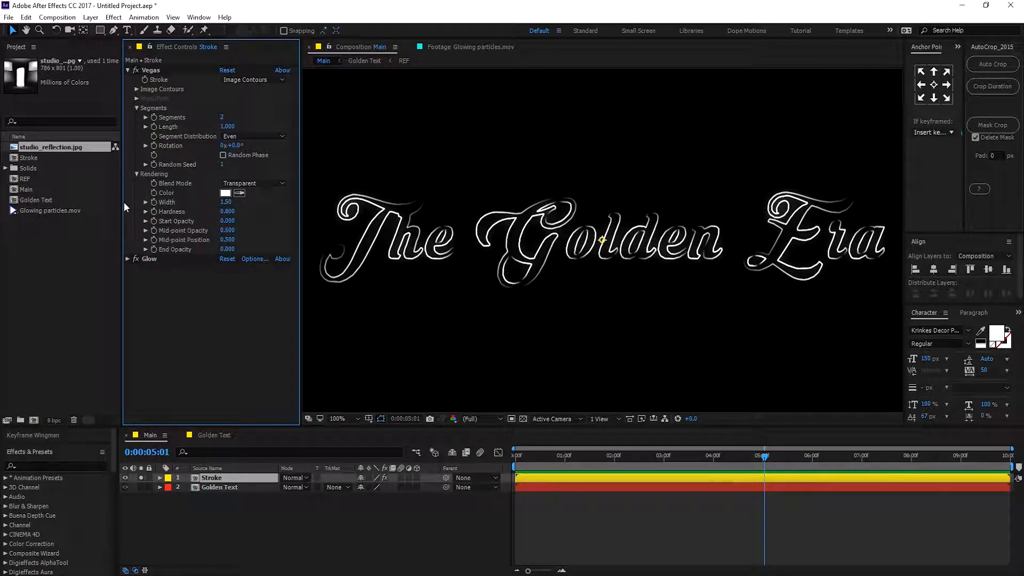
At the start of the timeline, keyframe Vegas Length and Rotation, setting Length to 0.
click(514, 456)
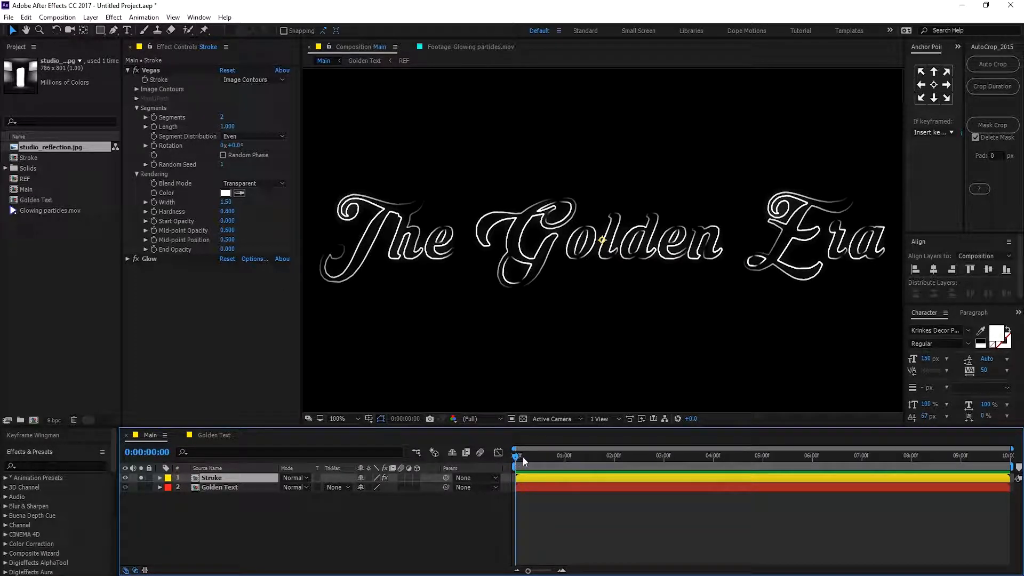
click(153, 127)
click(153, 145)
click(228, 128)
text(0)
key(Return)
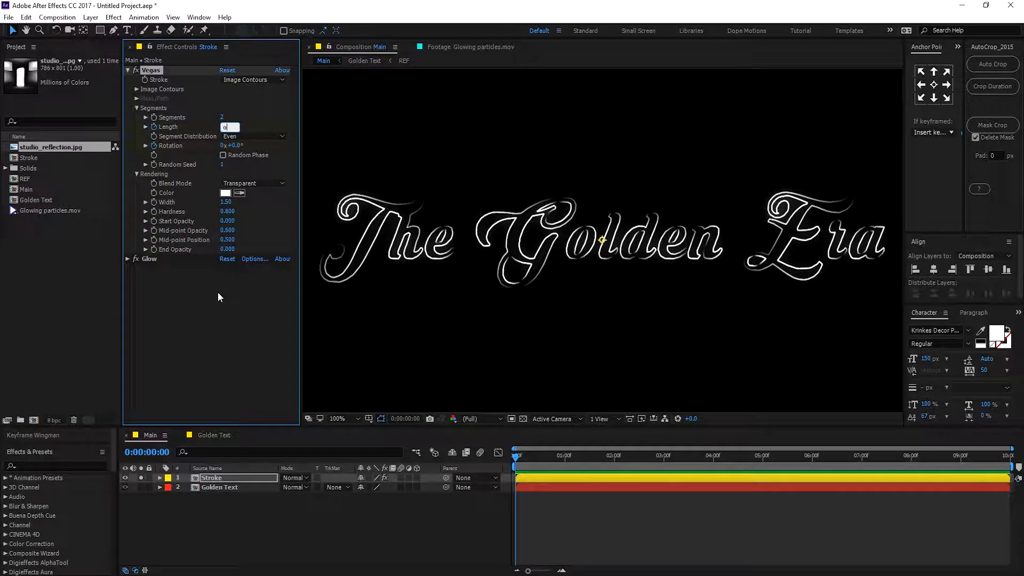
At 3 seconds, set the Vegas Length keyframe to 1.
drag(596, 460, 661, 467)
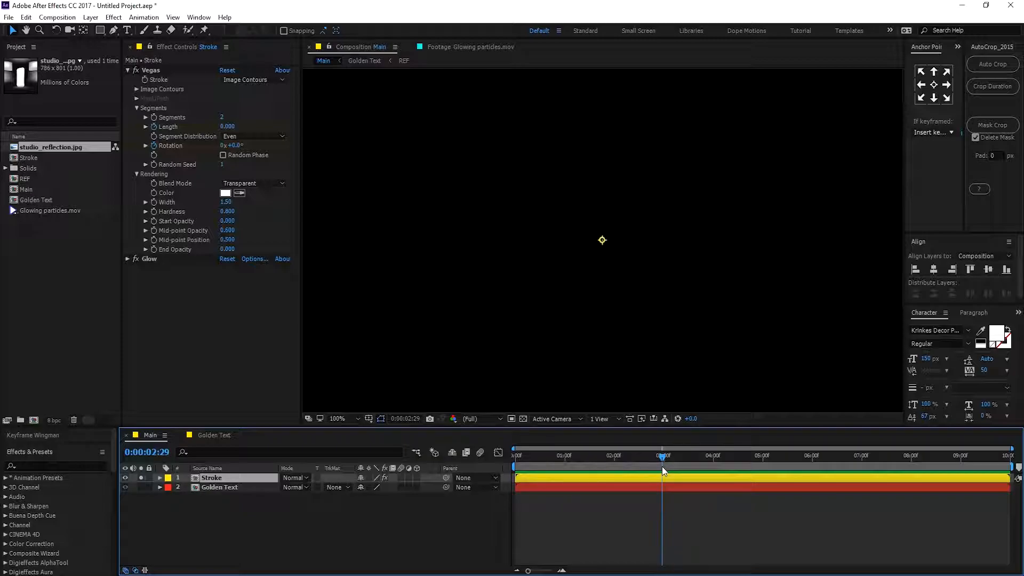
click(663, 462)
click(227, 126)
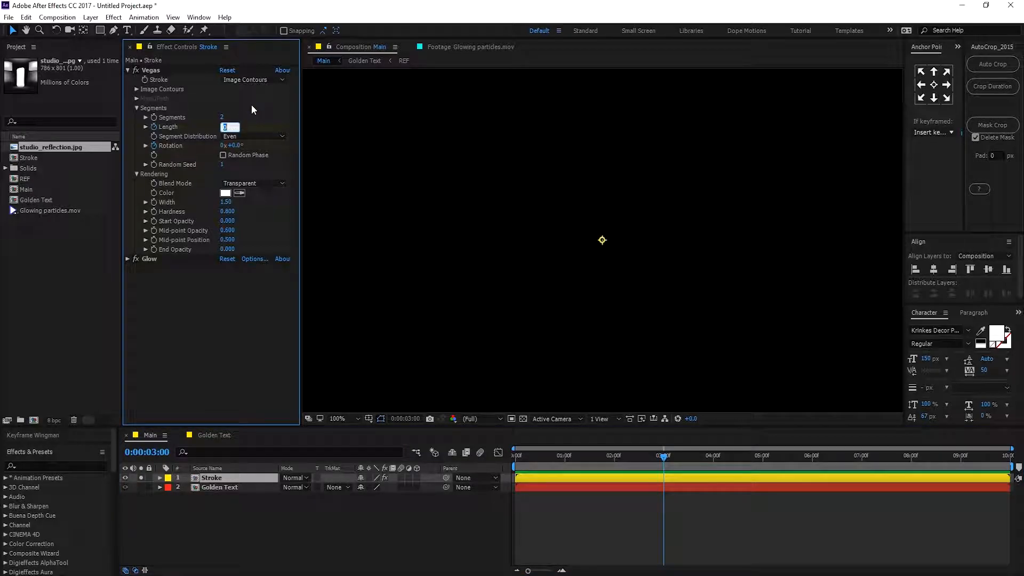
text(1)
key(Return)
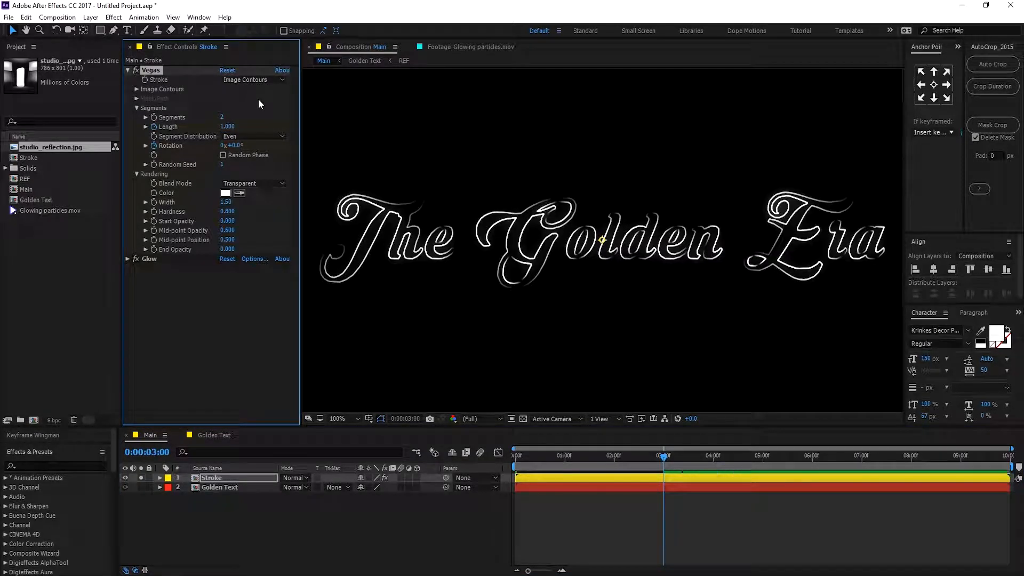
Set the Vegas Rotation to 120 degrees at 3 seconds.
click(235, 145)
text(120)
key(Return)
scroll(459, 258, down, 2)
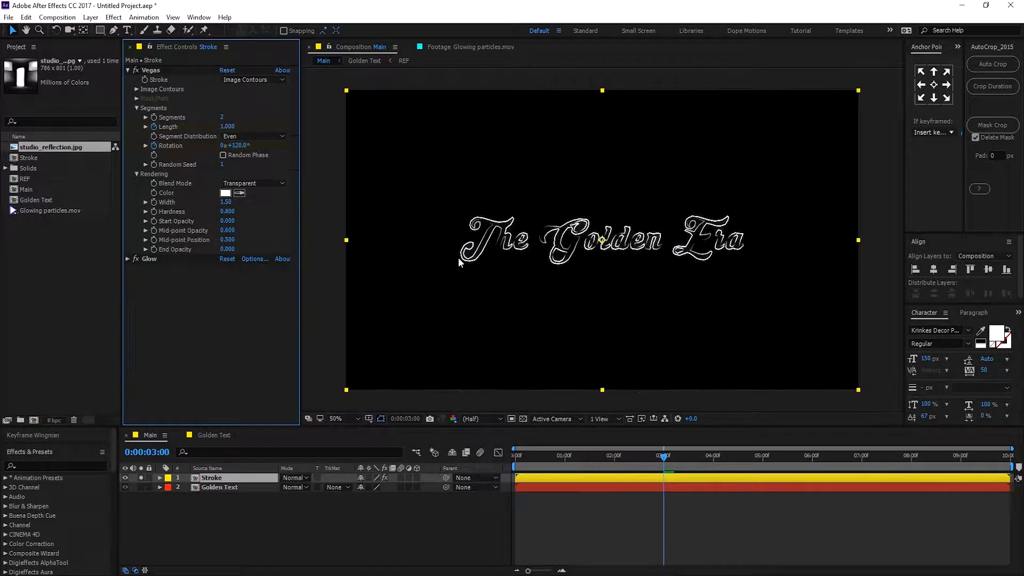
Play the stroke animation from the start to preview it.
drag(526, 458, 500, 459)
key(space)
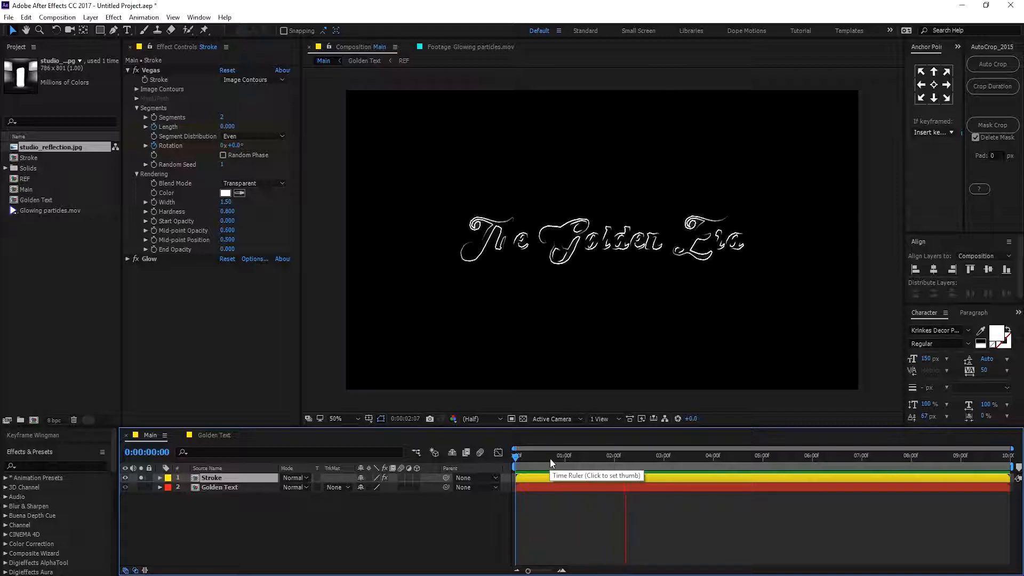
mouse_move(600, 456)
mouse_down()
mouse_move(574, 456)
mouse_move(652, 455)
mouse_move(576, 454)
mouse_move(471, 421)
mouse_up()
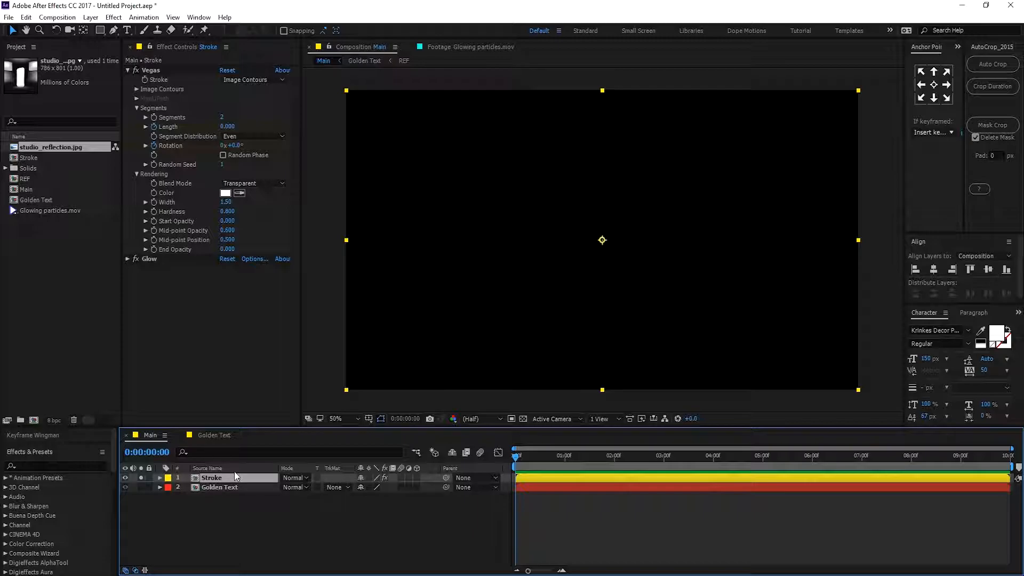
Reveal the Stroke layer's keyframes and move the Rotation end keyframe to about 5 seconds.
key(u)
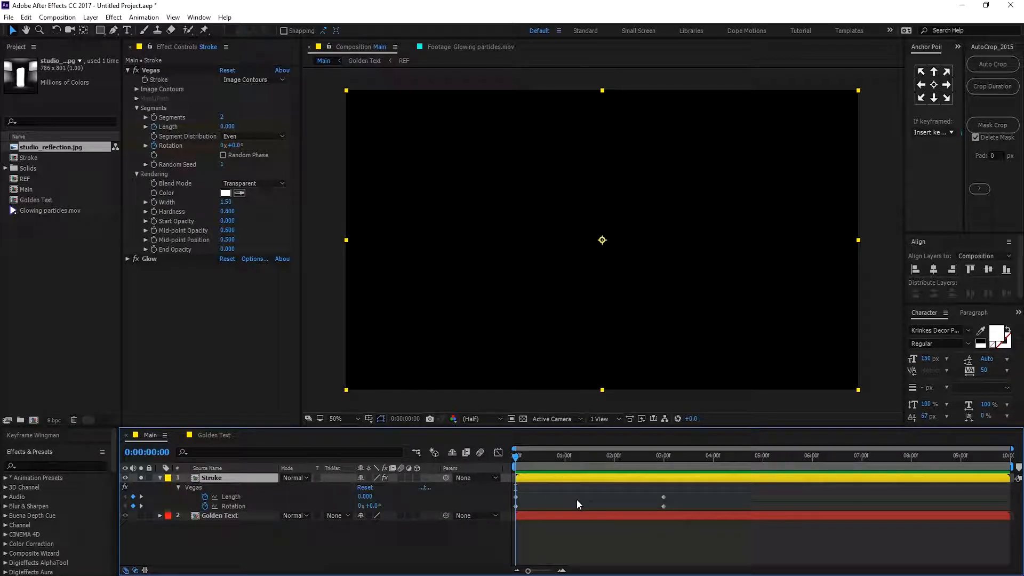
drag(664, 507, 818, 508)
drag(804, 462, 1010, 459)
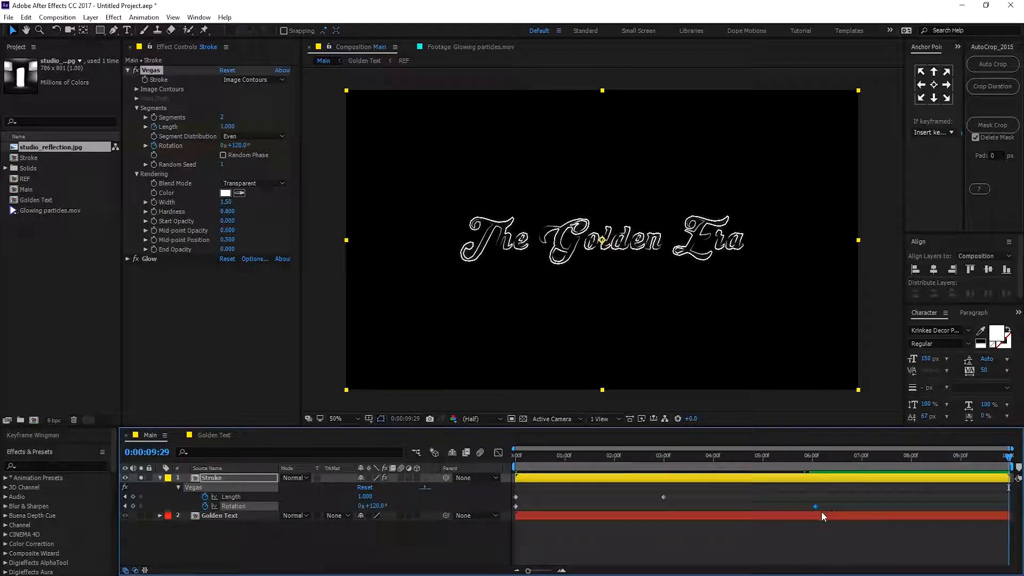
drag(814, 507, 763, 509)
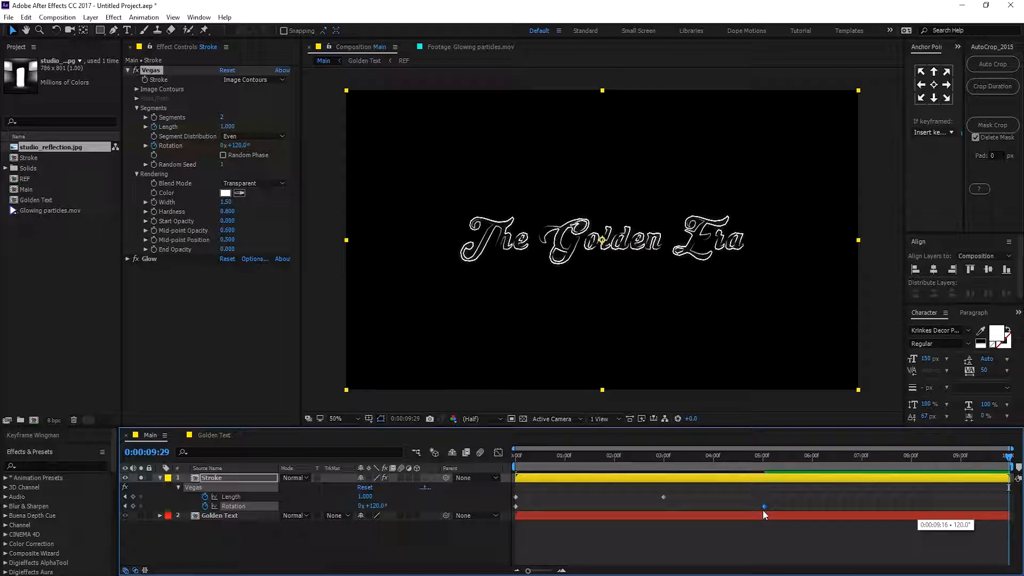
Select all Length and Rotation keyframes and apply Easy Ease to them.
click(762, 462)
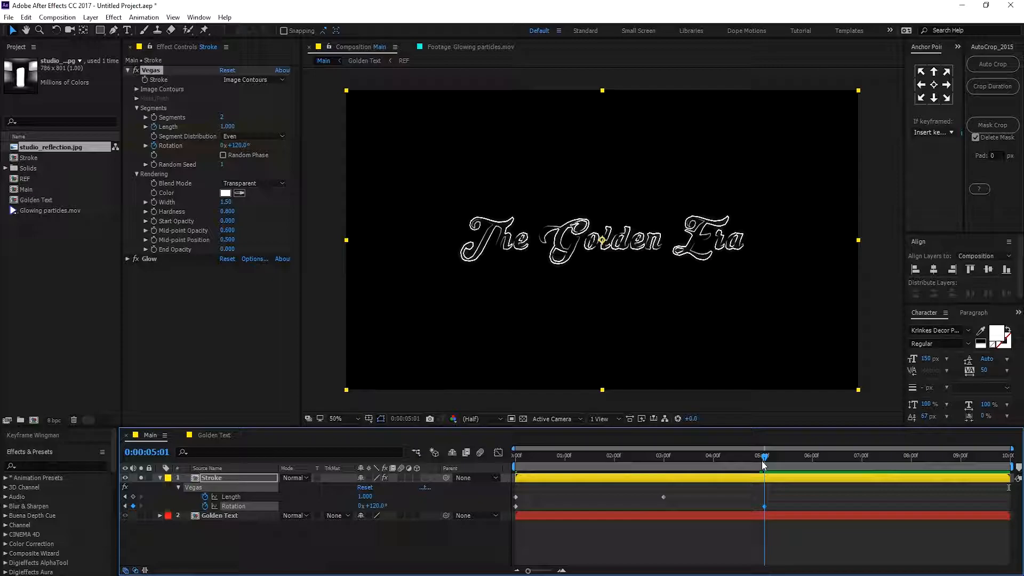
click(762, 462)
drag(763, 508, 485, 526)
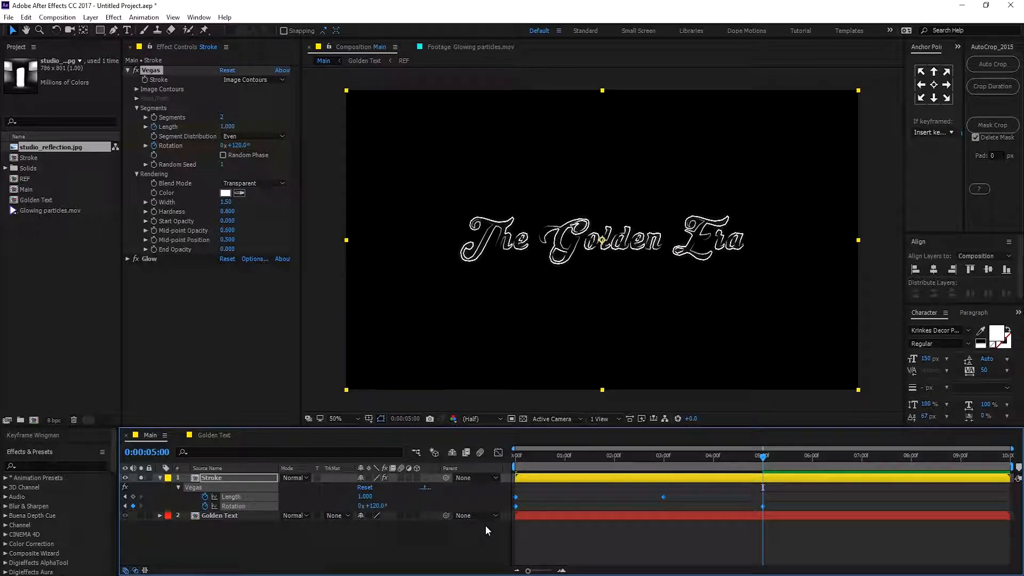
key(F9)
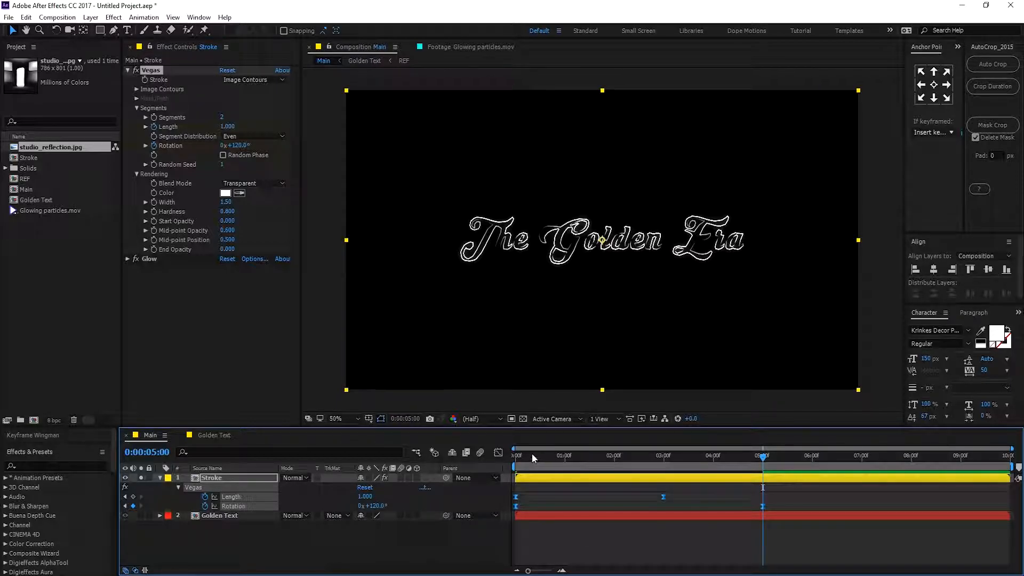
Play and scrub the timeline from the start to preview the eased stroke animation.
drag(532, 454, 498, 460)
key(space)
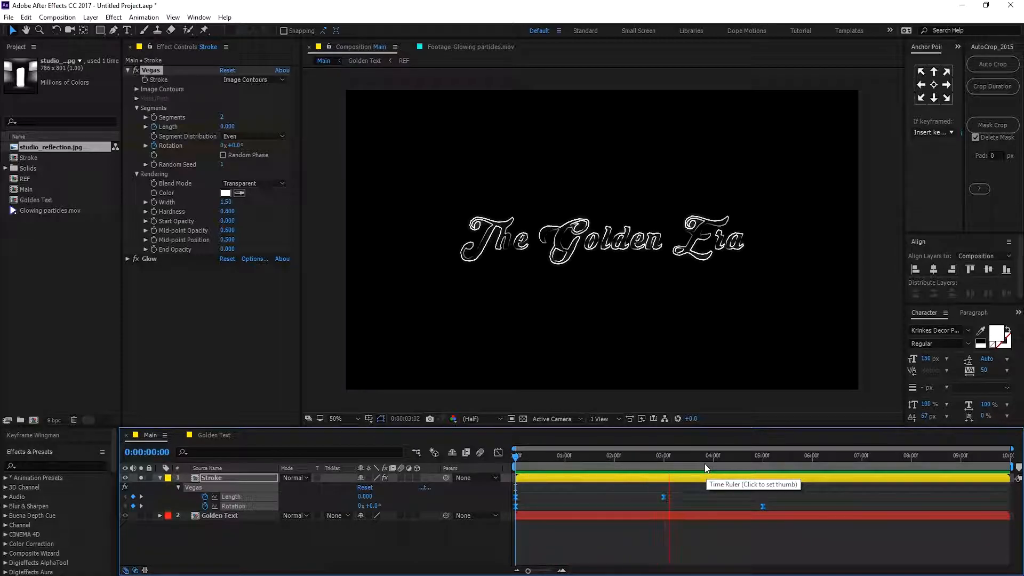
drag(731, 456, 628, 458)
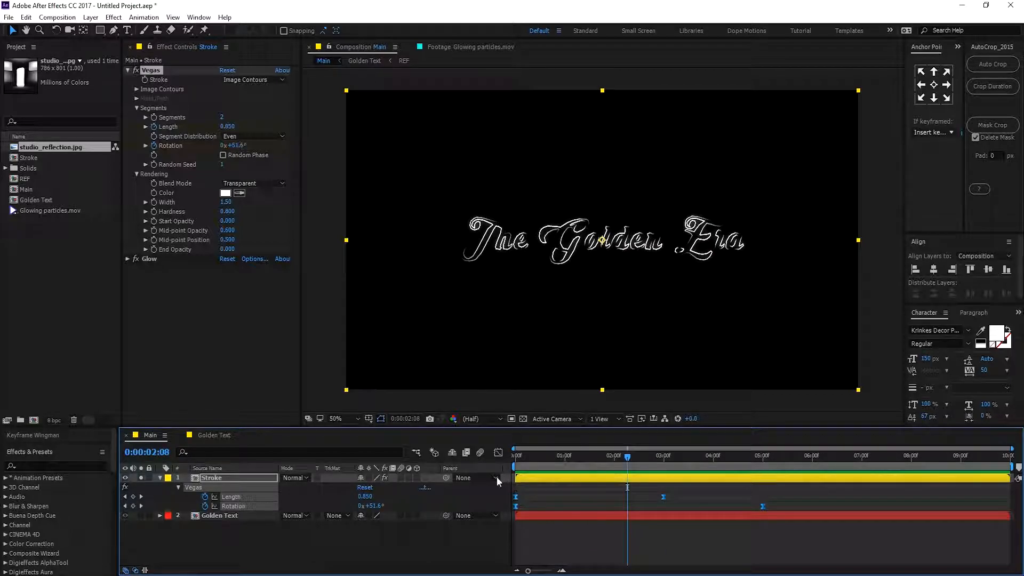
Select the Stroke layer and add an Opacity keyframe at 100% at the current time.
click(160, 478)
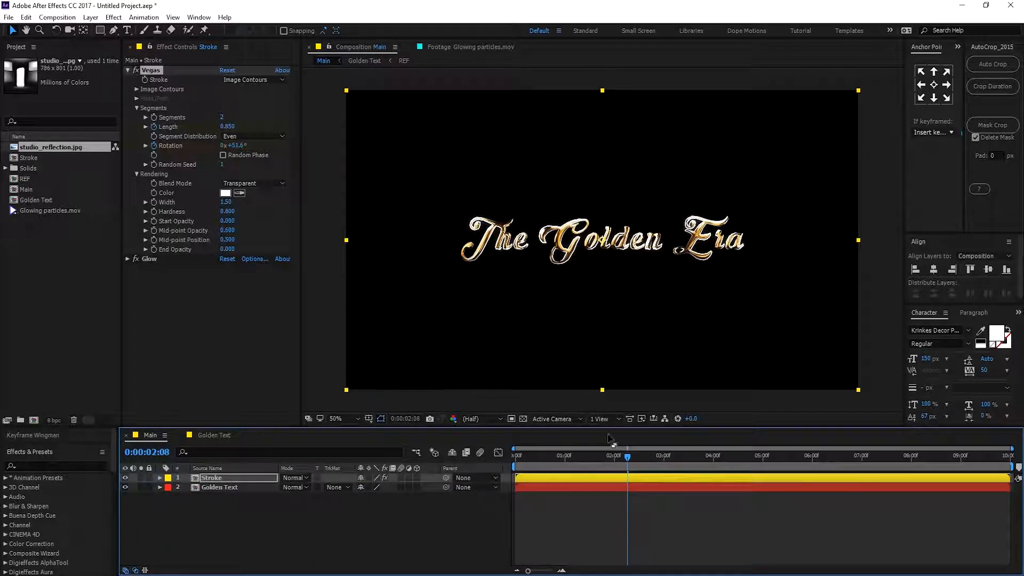
click(234, 485)
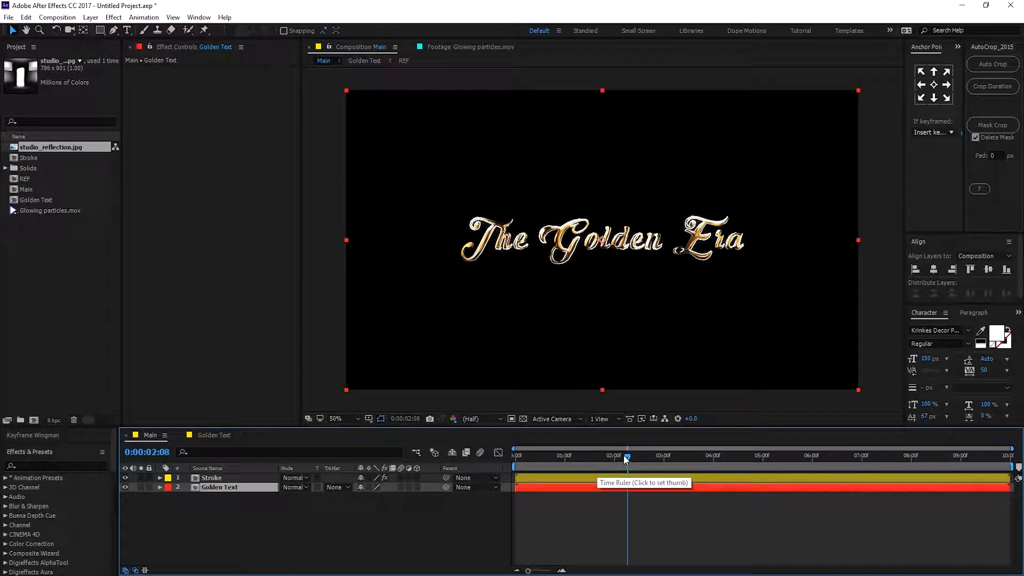
click(212, 478)
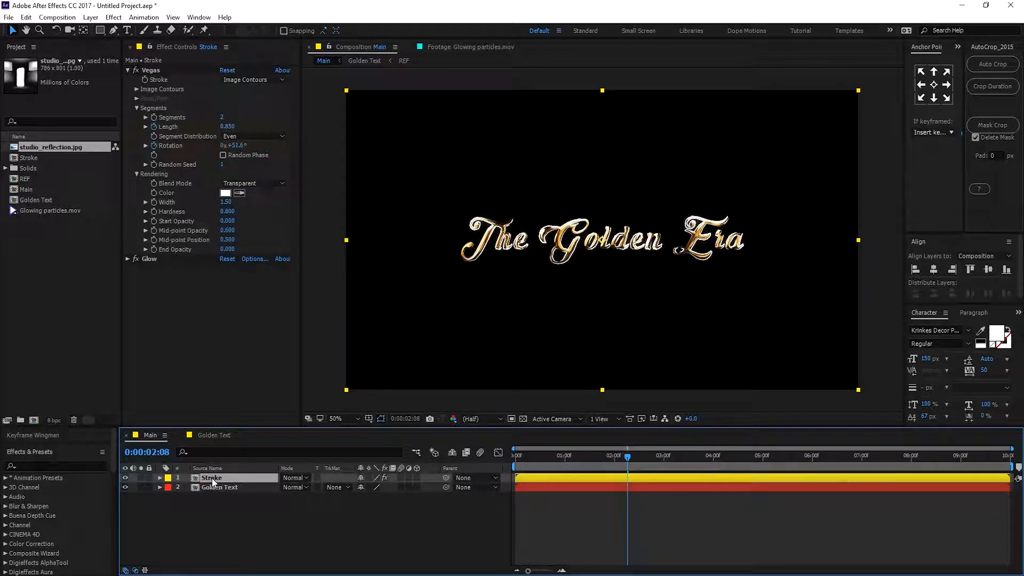
key(t)
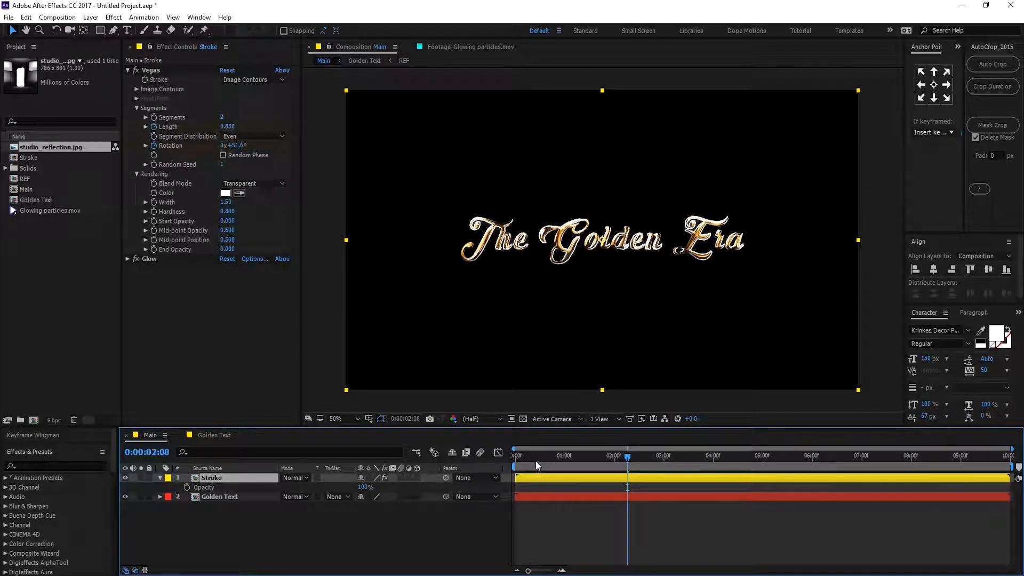
click(187, 487)
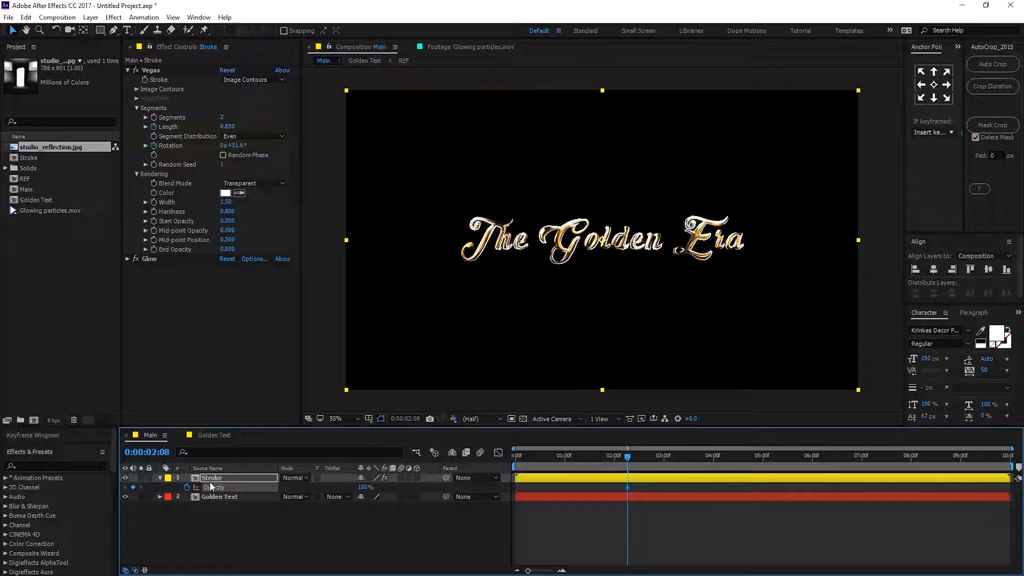
Hide the Golden Text layer and move the Stroke's 100% Opacity keyframe to about 1 second 20 frames.
key(u)
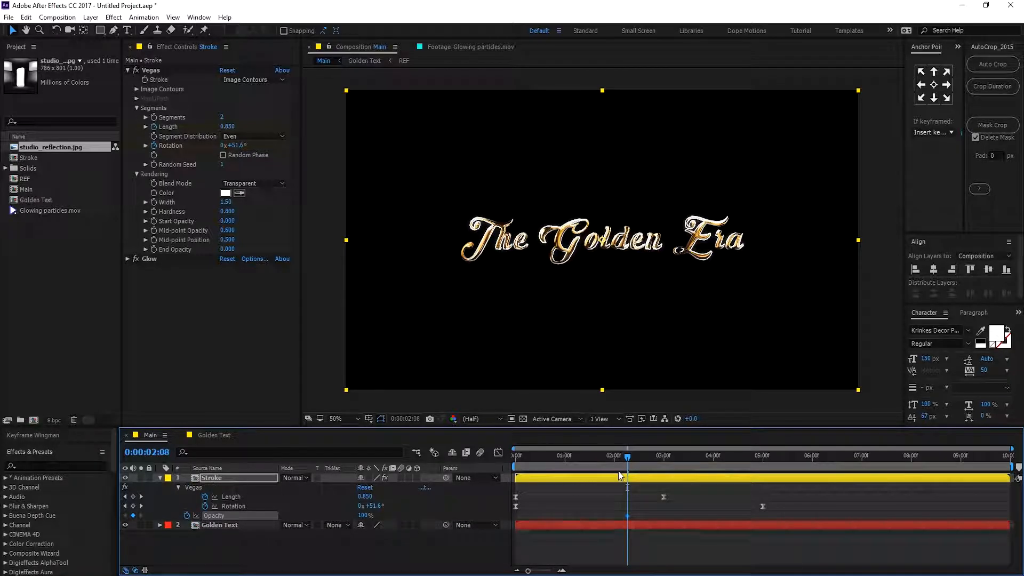
drag(628, 464, 516, 466)
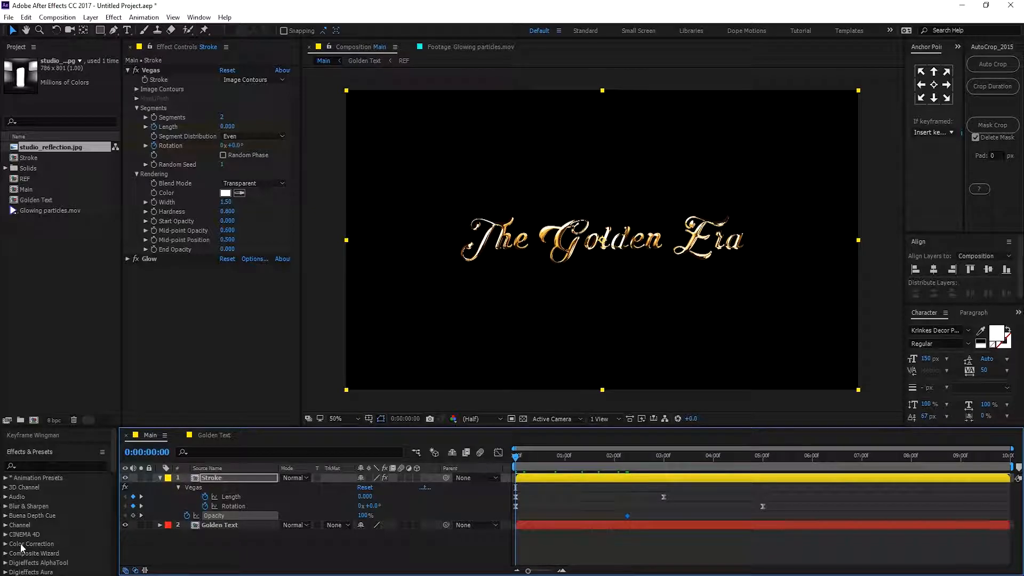
click(125, 525)
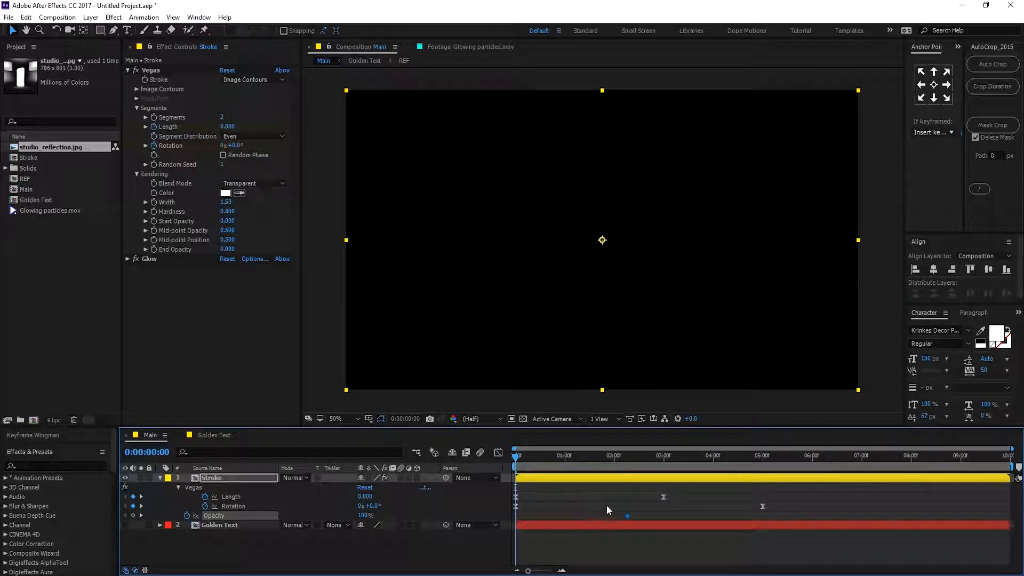
mouse_move(526, 458)
mouse_down()
mouse_move(714, 466)
mouse_move(566, 478)
mouse_move(599, 479)
mouse_up()
drag(629, 516, 599, 515)
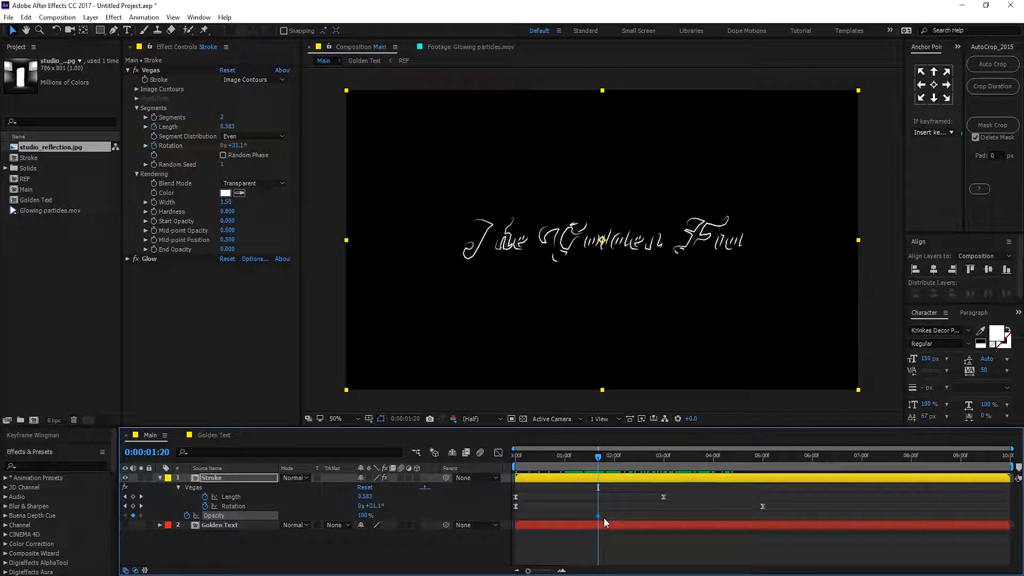
Set the Stroke's Opacity to 0% at 3 seconds and show the Golden Text layer again.
mouse_move(600, 461)
mouse_down()
mouse_move(737, 468)
mouse_move(665, 477)
mouse_up()
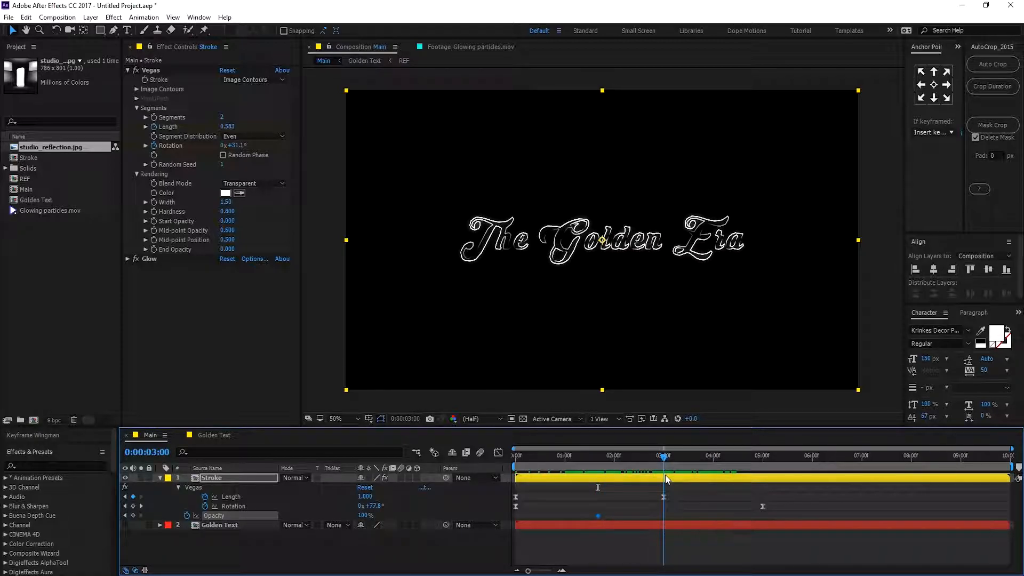
drag(365, 515, 299, 519)
click(217, 527)
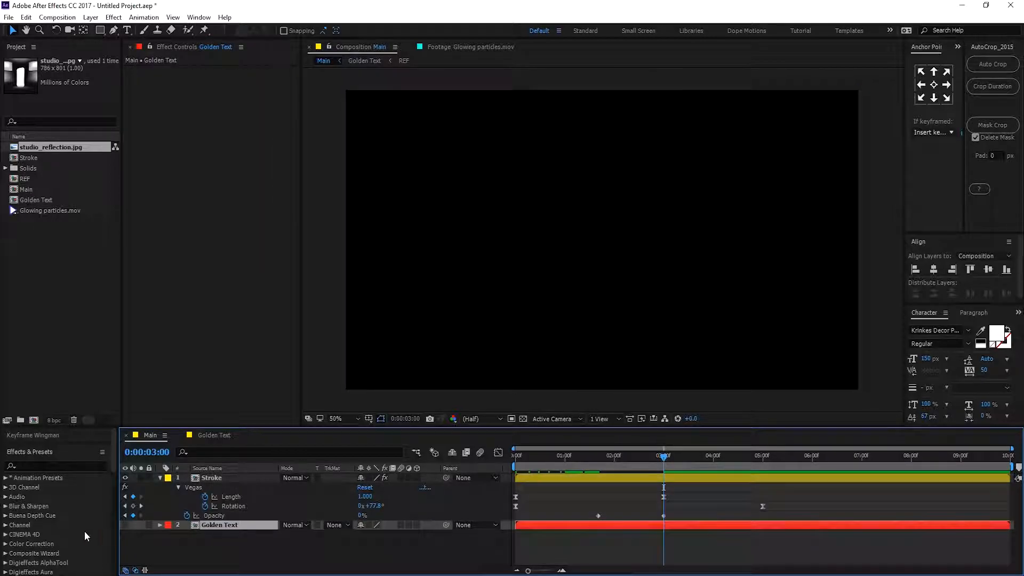
click(126, 525)
Keyframe the Golden Text's Opacity at 100% at 3 seconds and 0% at 1 second 20 frames.
key(t)
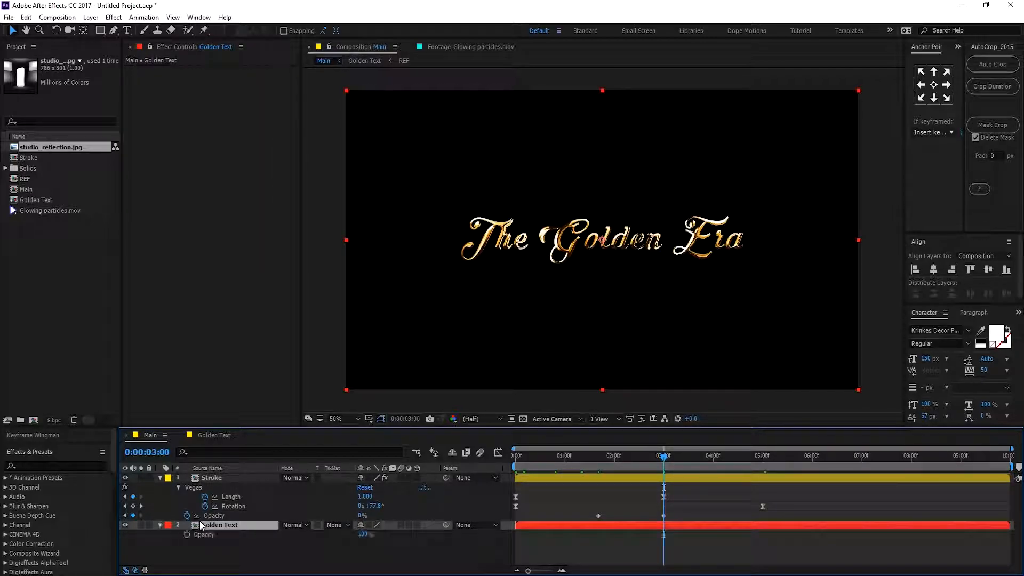
click(186, 535)
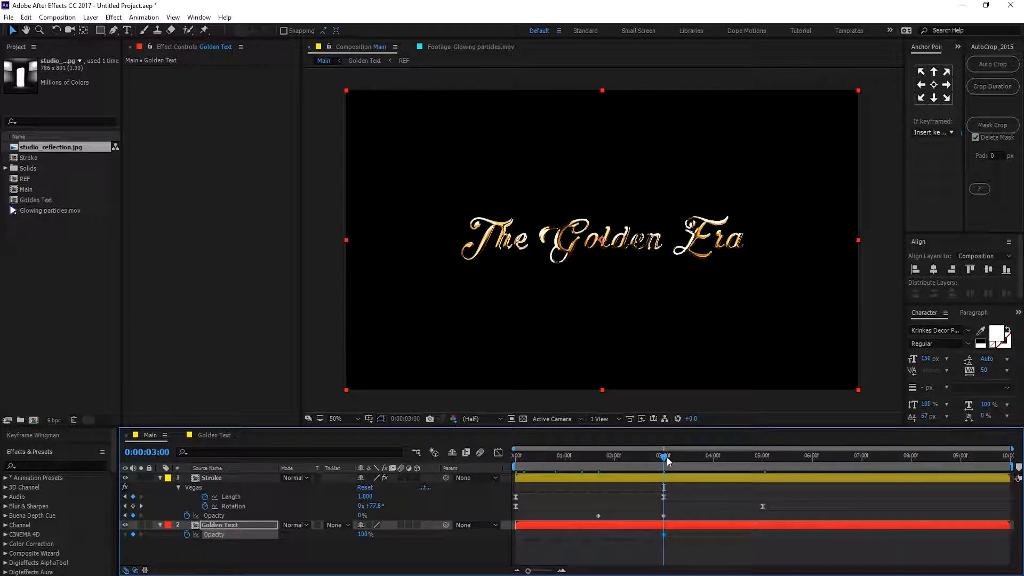
drag(665, 458, 598, 460)
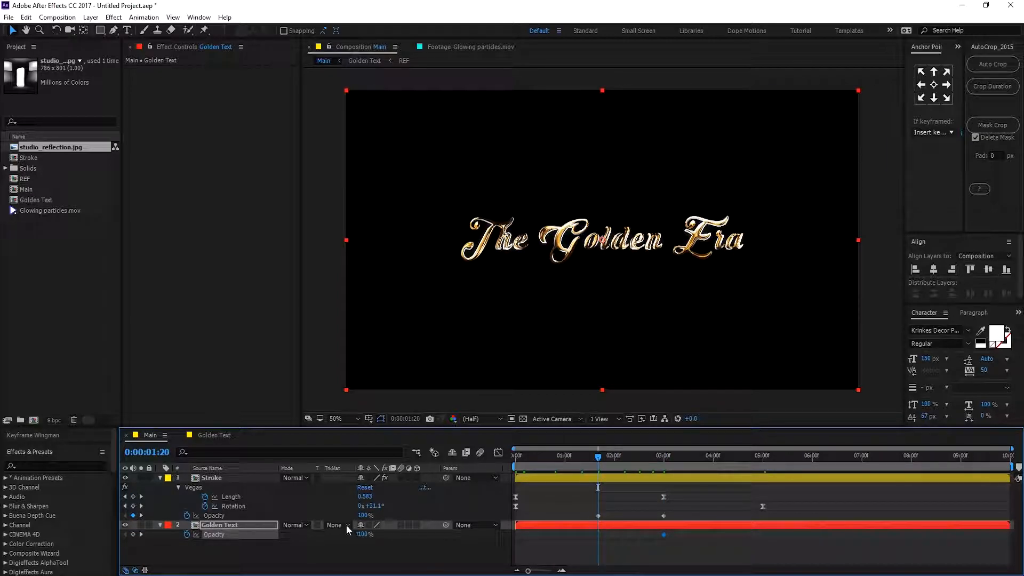
click(365, 534)
text(0)
key(Return)
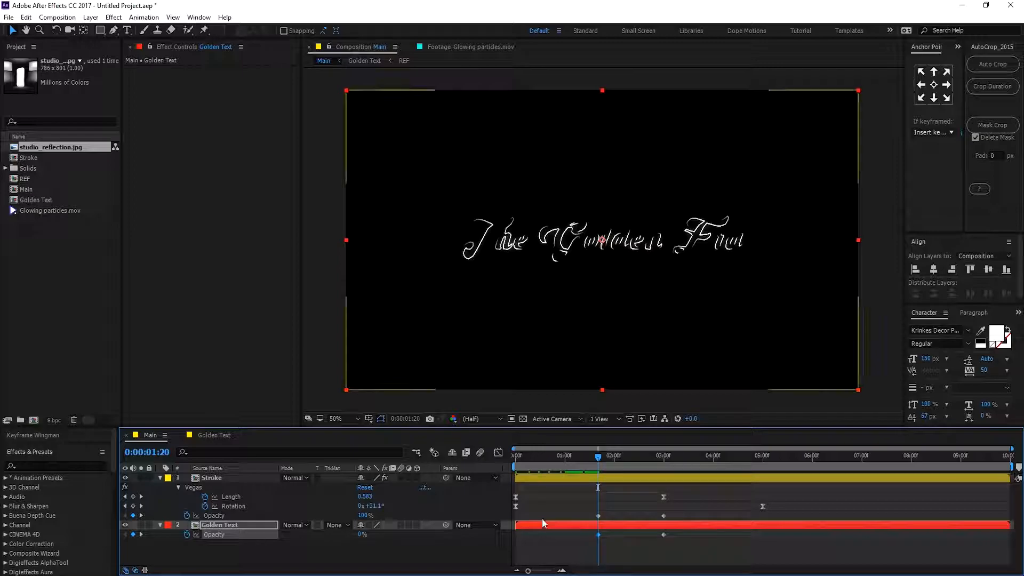
Select both layers' Opacity keyframes and apply Easy Ease to them.
drag(699, 512, 565, 549)
key(F9)
click(590, 540)
Play and scrub the timeline from the start to preview the stroke-to-text crossfade.
drag(544, 459, 471, 458)
key(space)
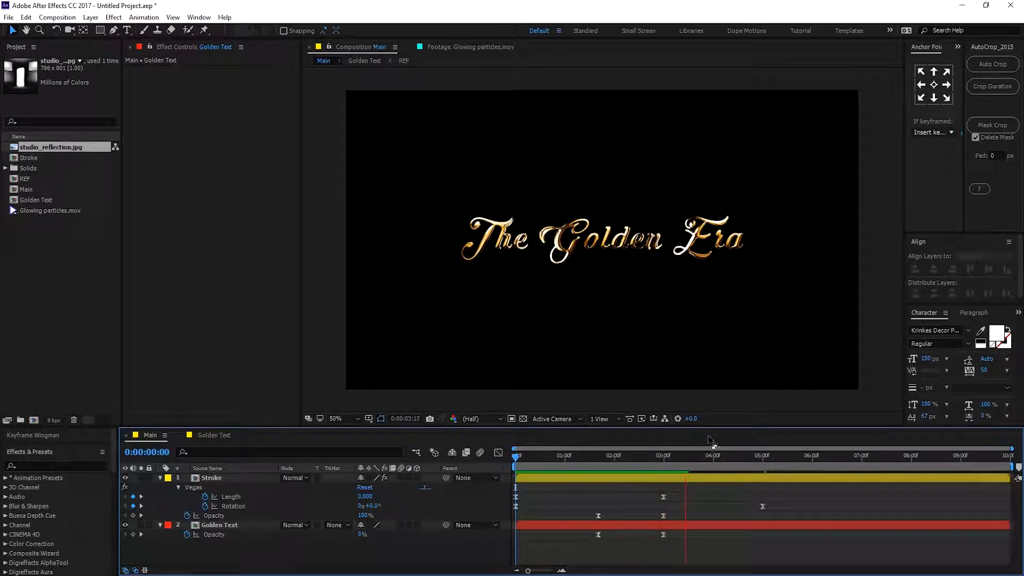
mouse_move(648, 453)
mouse_down()
mouse_move(545, 467)
mouse_move(665, 475)
mouse_move(584, 484)
mouse_move(722, 485)
mouse_move(543, 499)
mouse_move(722, 504)
mouse_up()
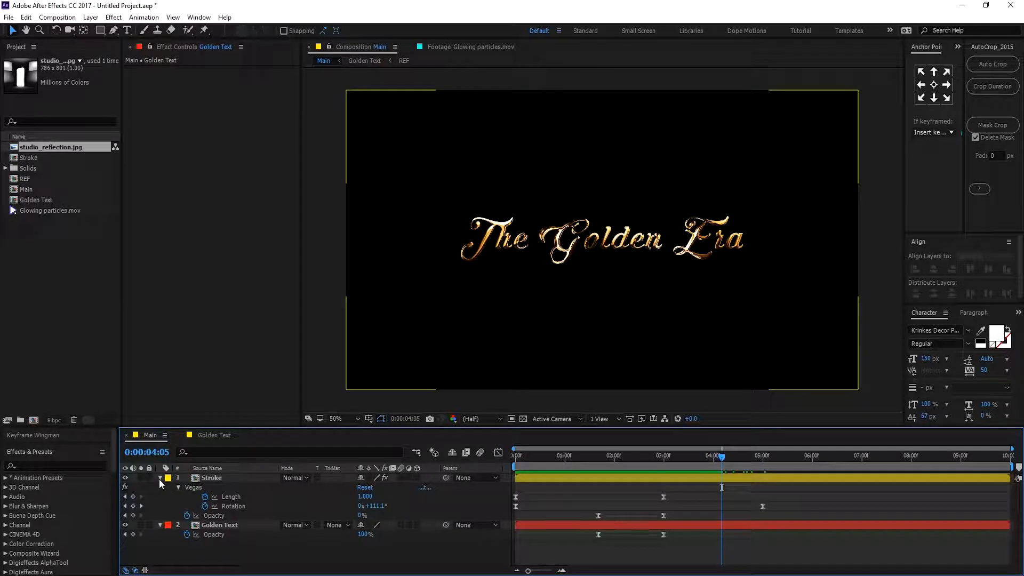
Collapse the layers and add Glowing particles.mov to the top of the Main composition.
click(160, 478)
click(160, 487)
click(181, 513)
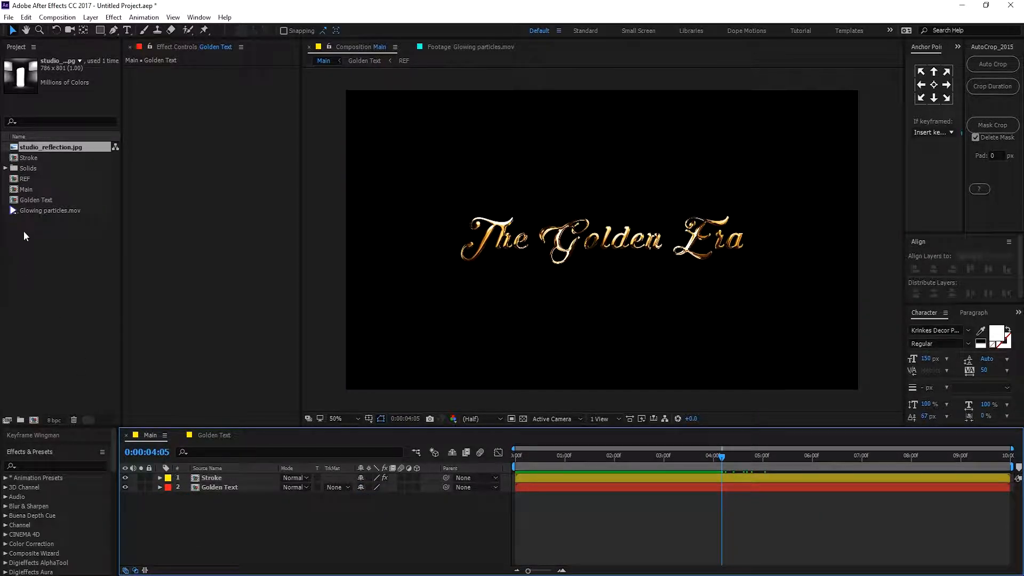
click(40, 212)
drag(53, 210, 238, 475)
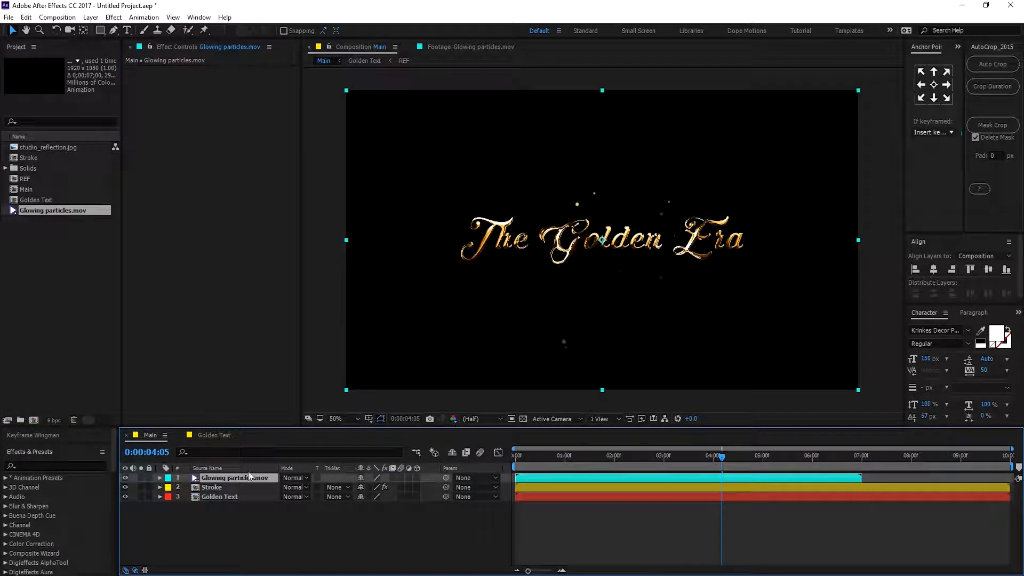
Create a new null object layer in the composition.
right_click(229, 521)
mouse_move(290, 400)
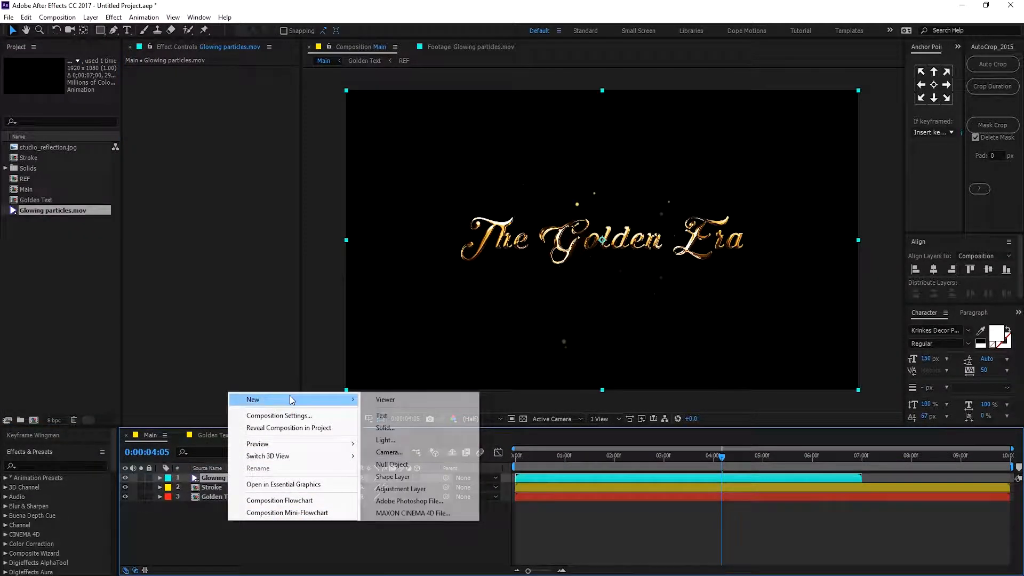
click(412, 464)
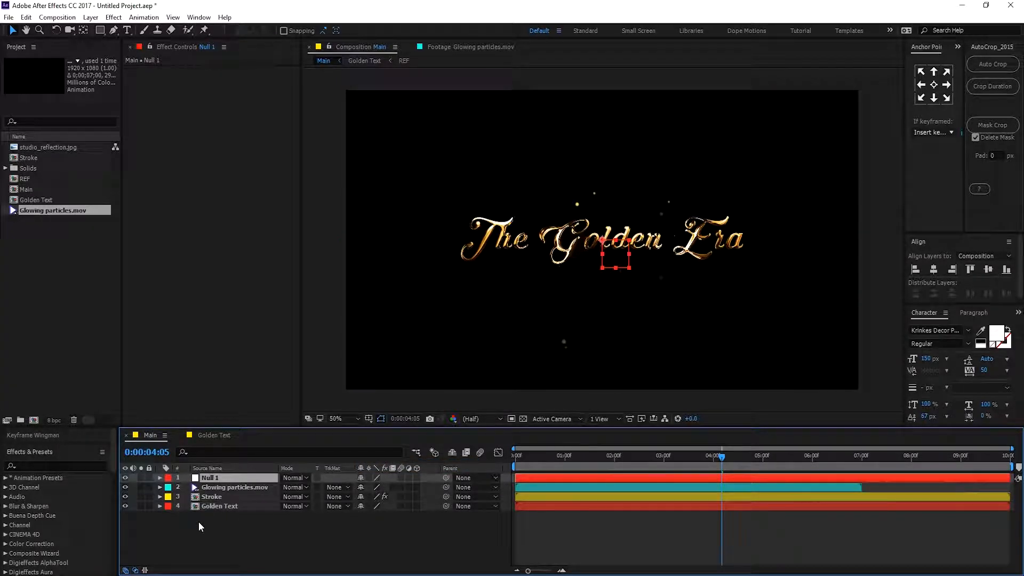
Parent the Stroke and Golden Text layers to Null 1.
click(218, 505)
shift+click(220, 497)
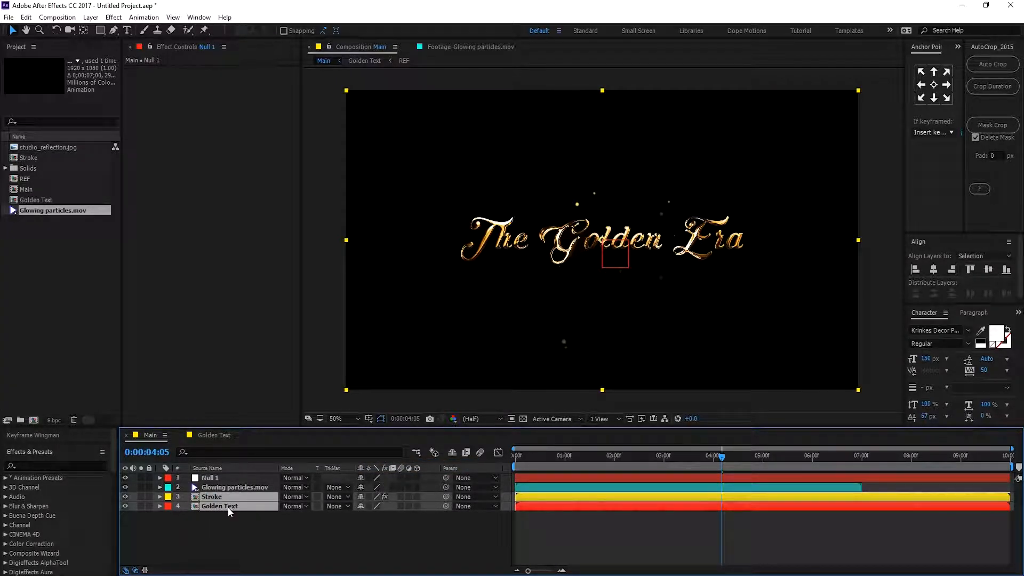
mouse_move(446, 497)
mouse_down()
mouse_move(297, 473)
mouse_move(218, 478)
mouse_up()
click(430, 530)
At the start of the timeline, set Null 1's Scale to 125%.
drag(556, 452, 503, 446)
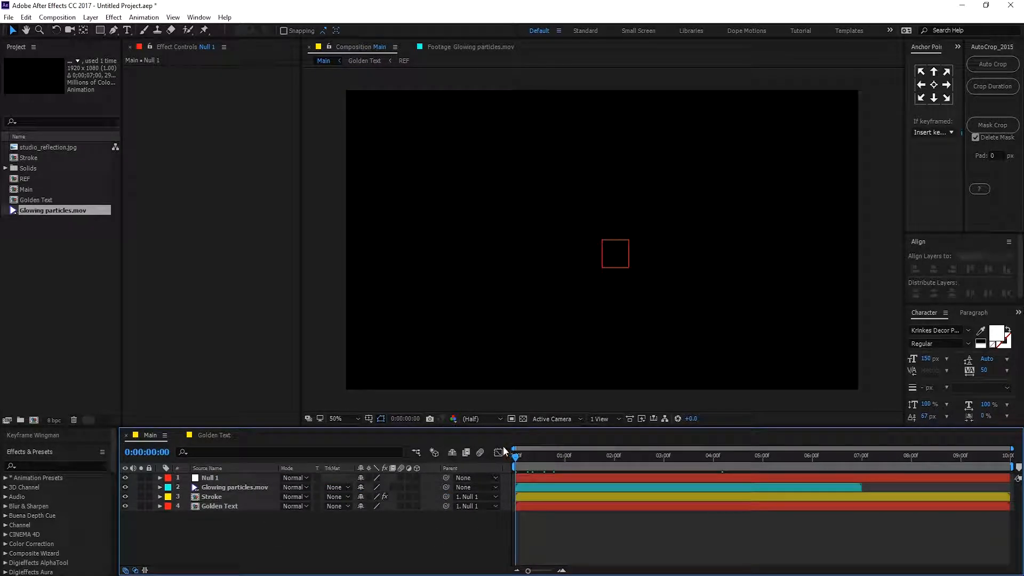
click(209, 479)
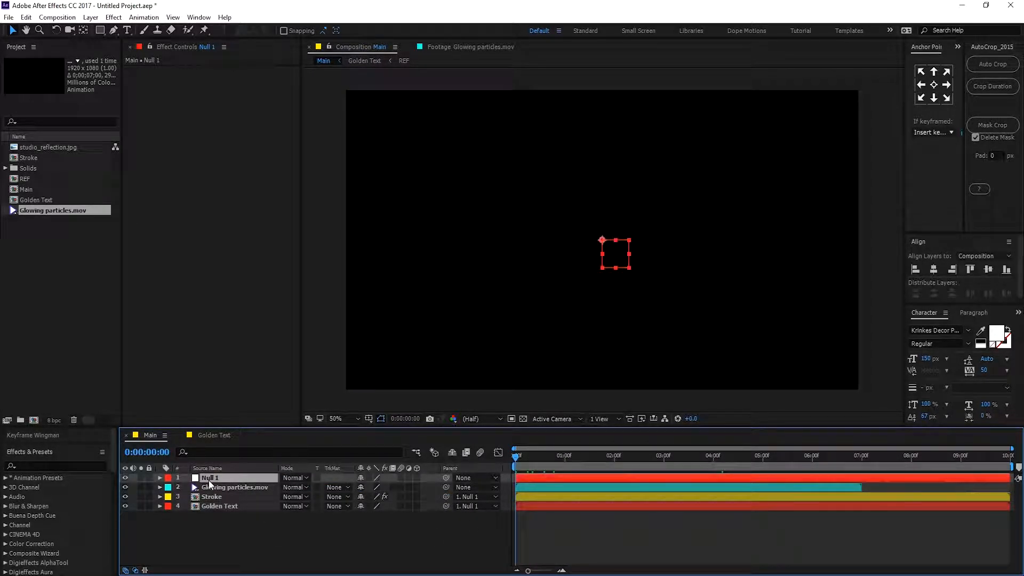
key(s)
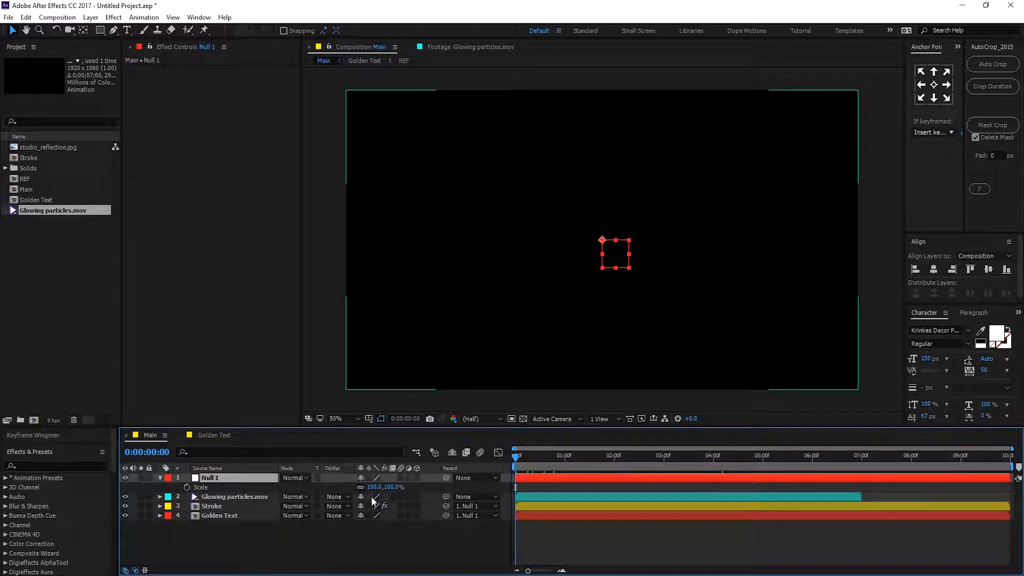
click(393, 487)
text(125)
click(404, 532)
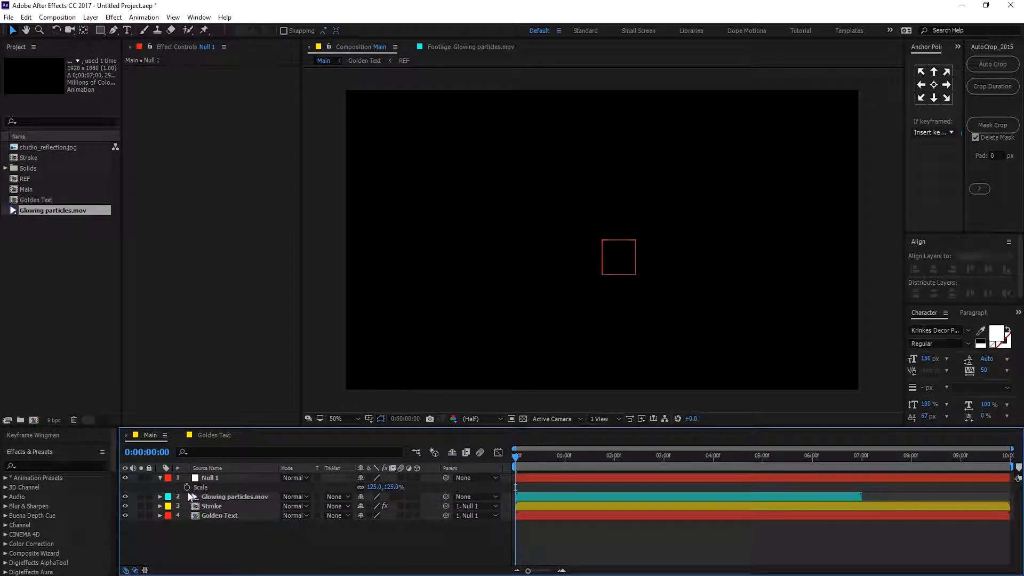
Keyframe Null 1's Scale at 125% at the start and 100% at 3 seconds.
click(186, 487)
drag(559, 462, 663, 464)
click(392, 487)
text(100)
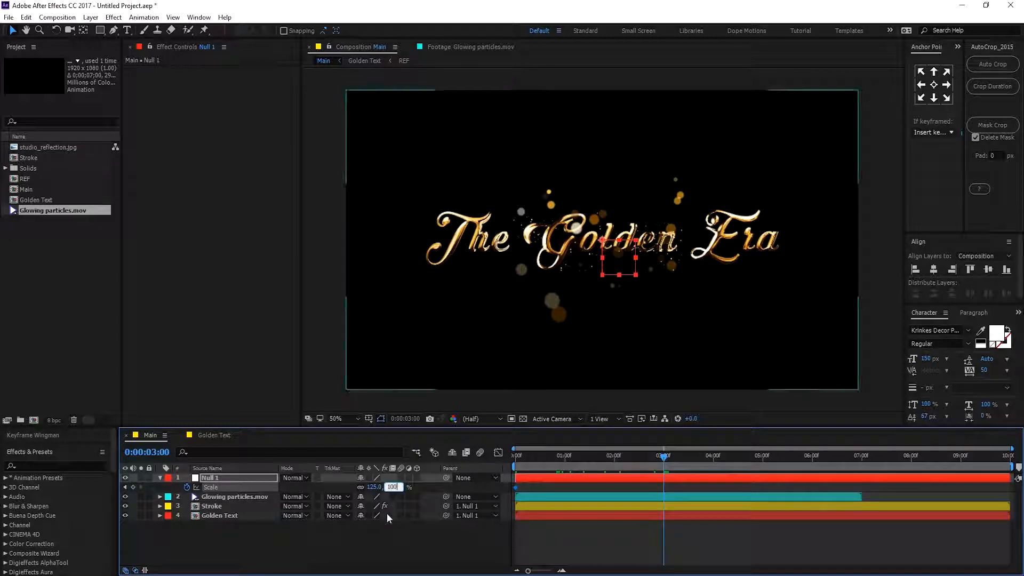
click(512, 550)
Open the Scale keyframes in the Graph Editor and pull the first keyframe's handle to ease the scale out strongly.
drag(671, 485, 503, 512)
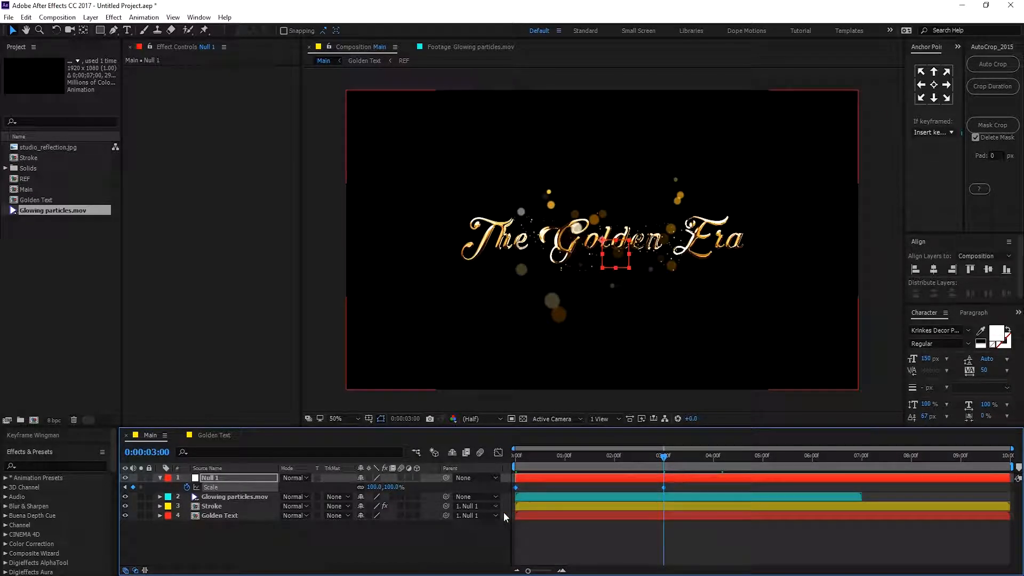
click(498, 452)
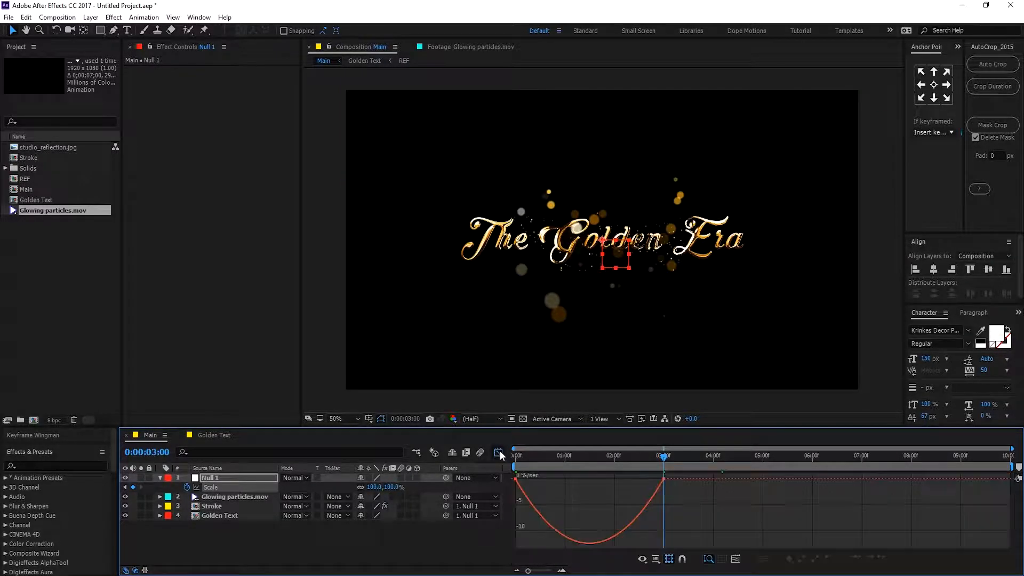
drag(696, 501, 589, 479)
Play the timeline from the start to preview the scaling title.
drag(543, 456, 487, 456)
key(space)
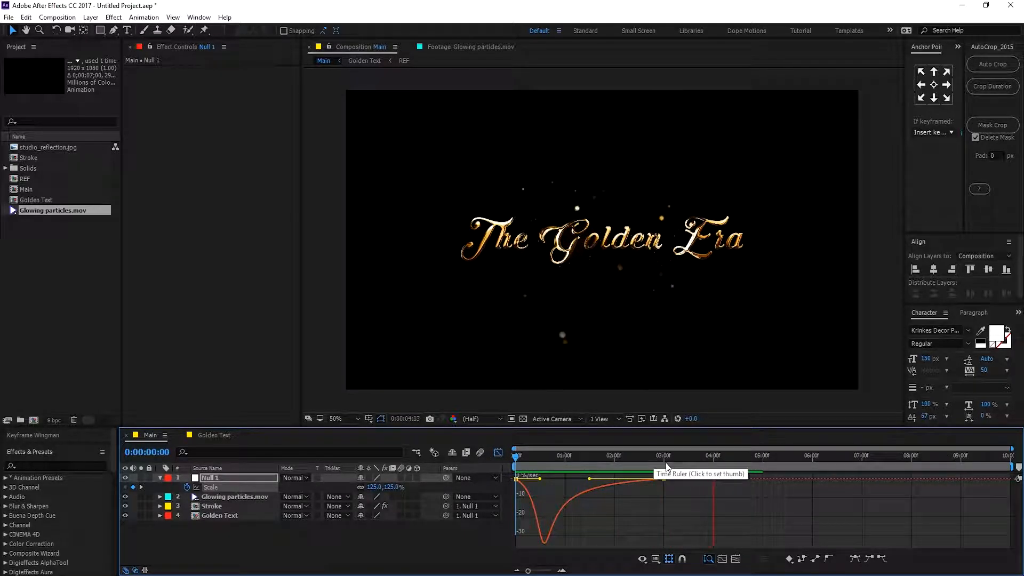
key(space)
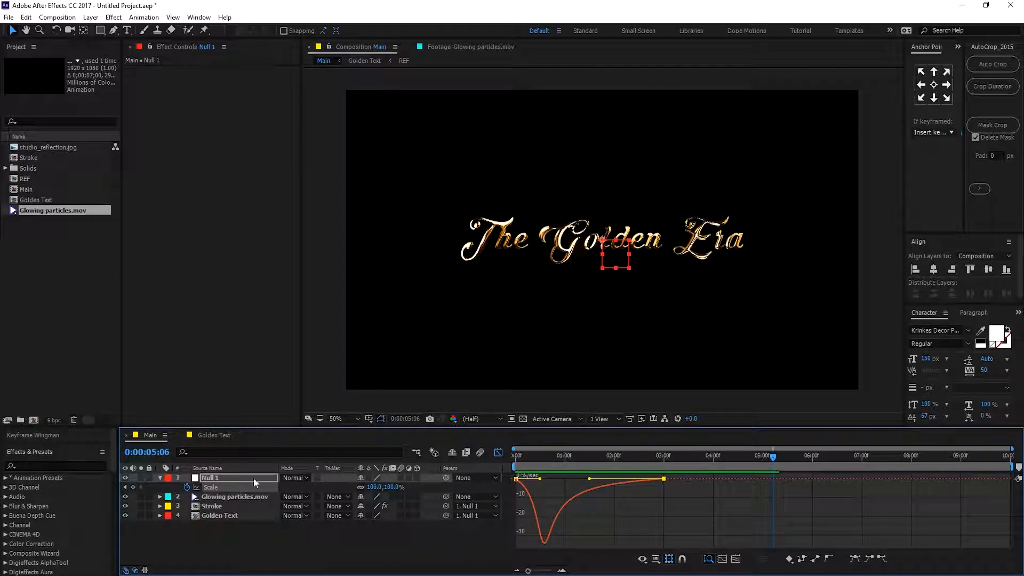
Create a black solid named BG and move it to the bottom of the layer stack.
click(159, 478)
click(501, 450)
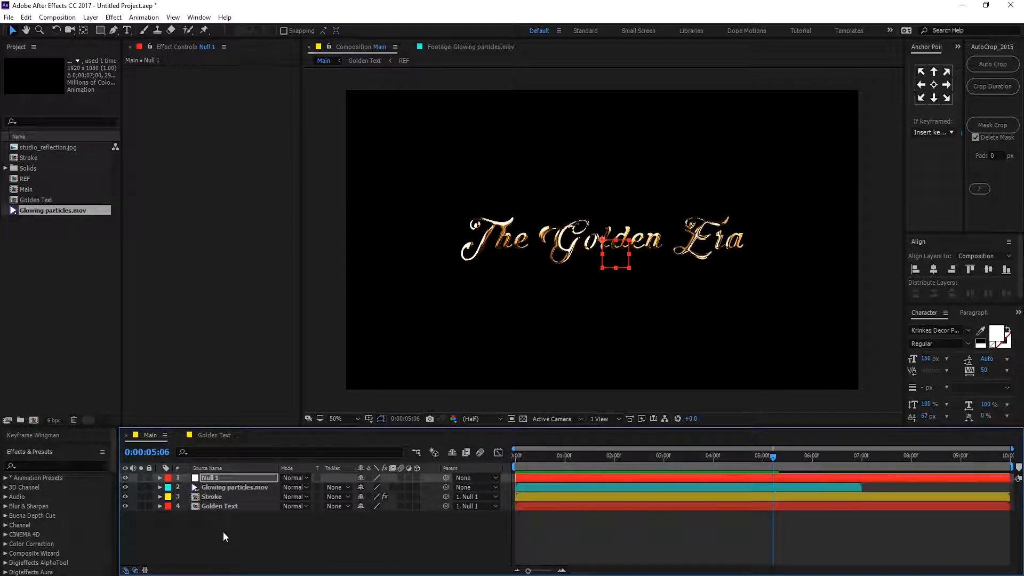
click(223, 531)
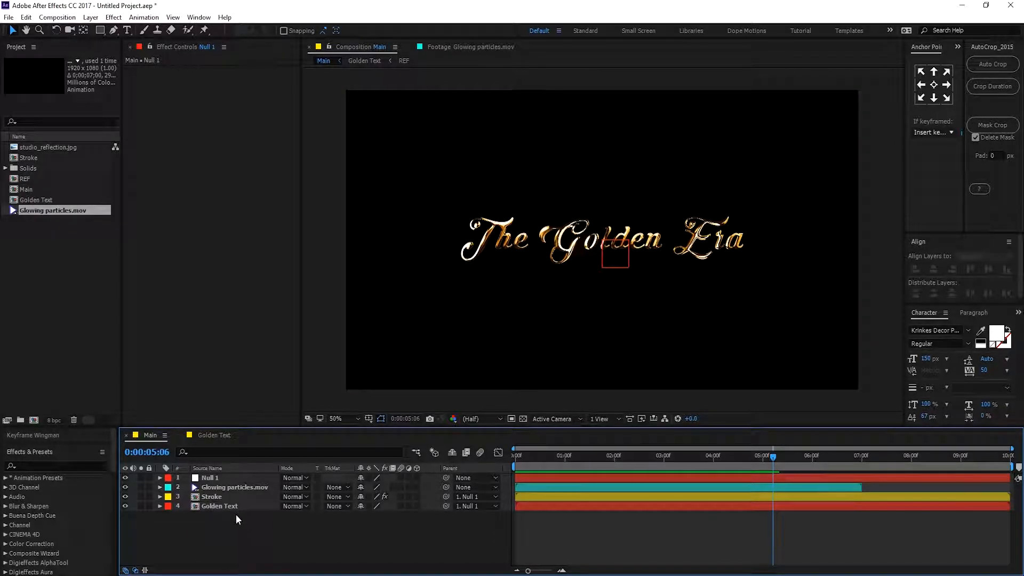
key(ctrl+y)
text(BG)
click(468, 313)
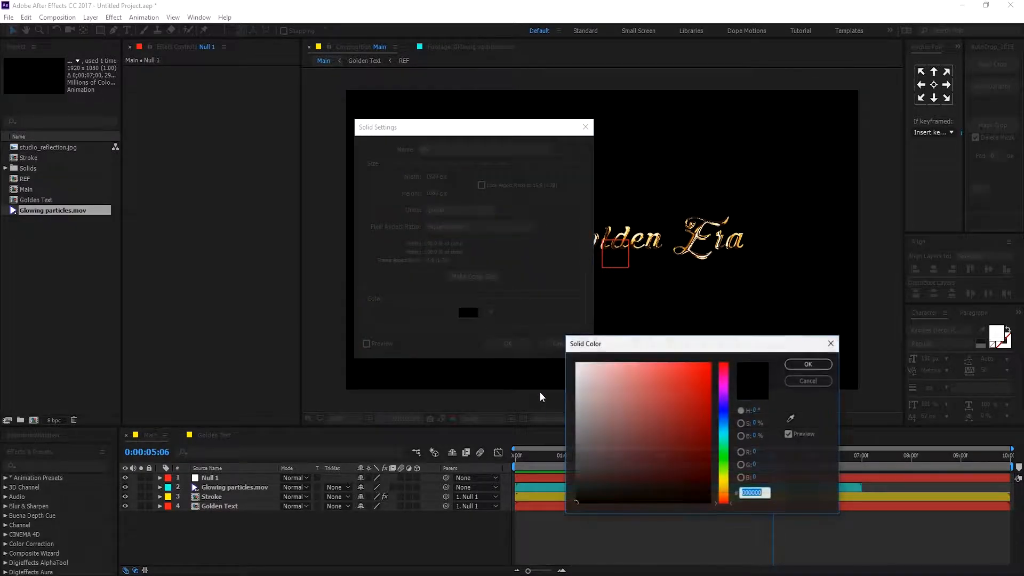
click(808, 364)
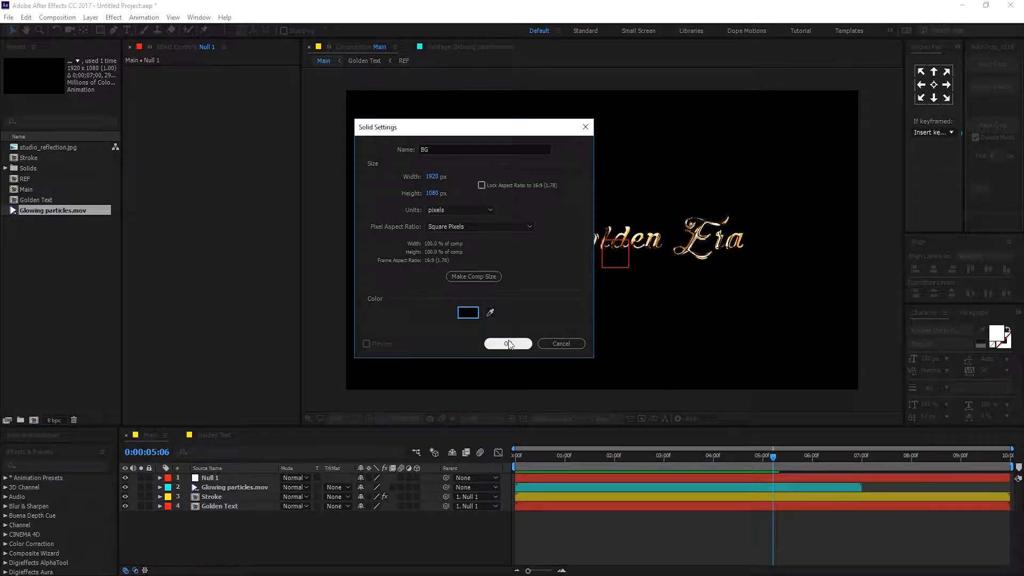
click(506, 342)
drag(212, 484, 219, 536)
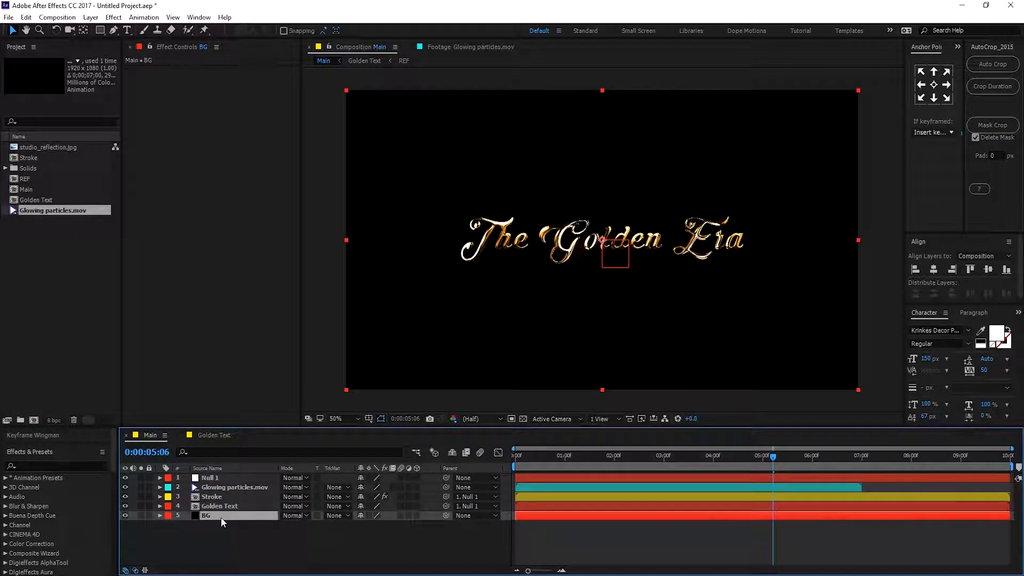
Apply 4-Color Gradient to the BG layer and set Color 1 to orange F1A400.
key(ctrl+space)
click(195, 505)
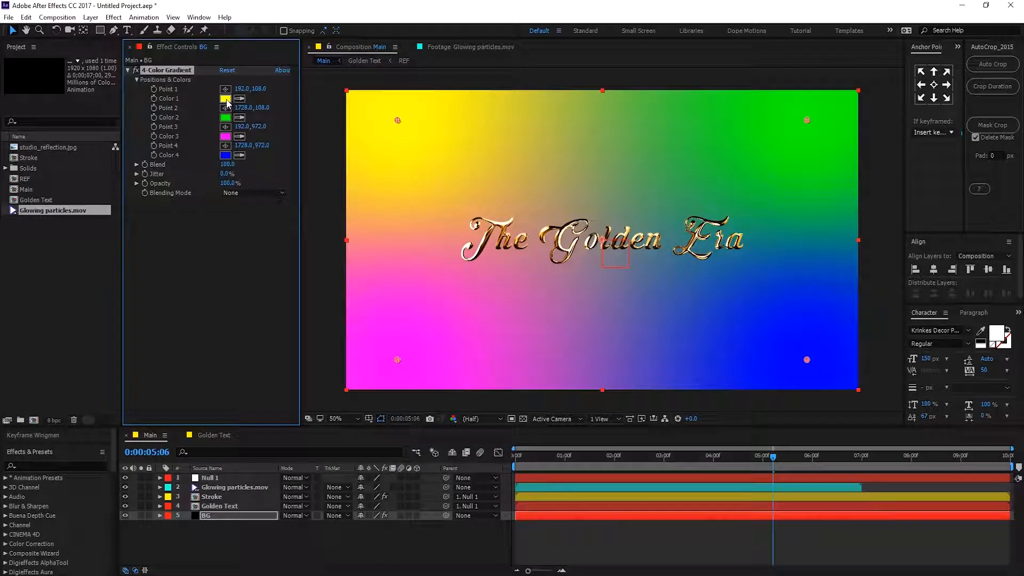
click(226, 98)
drag(689, 399, 706, 407)
drag(731, 470, 730, 492)
drag(707, 403, 709, 370)
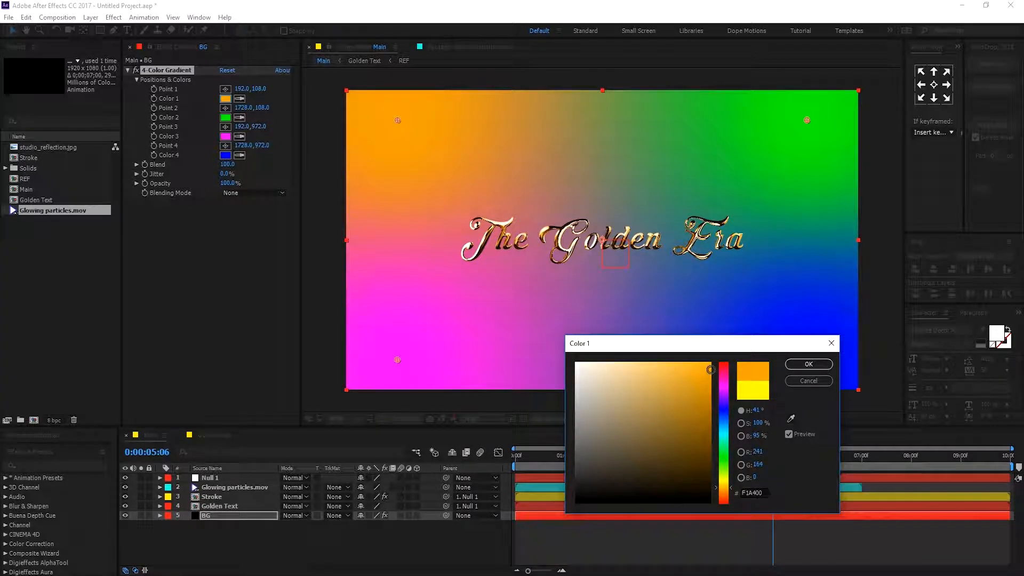
click(805, 364)
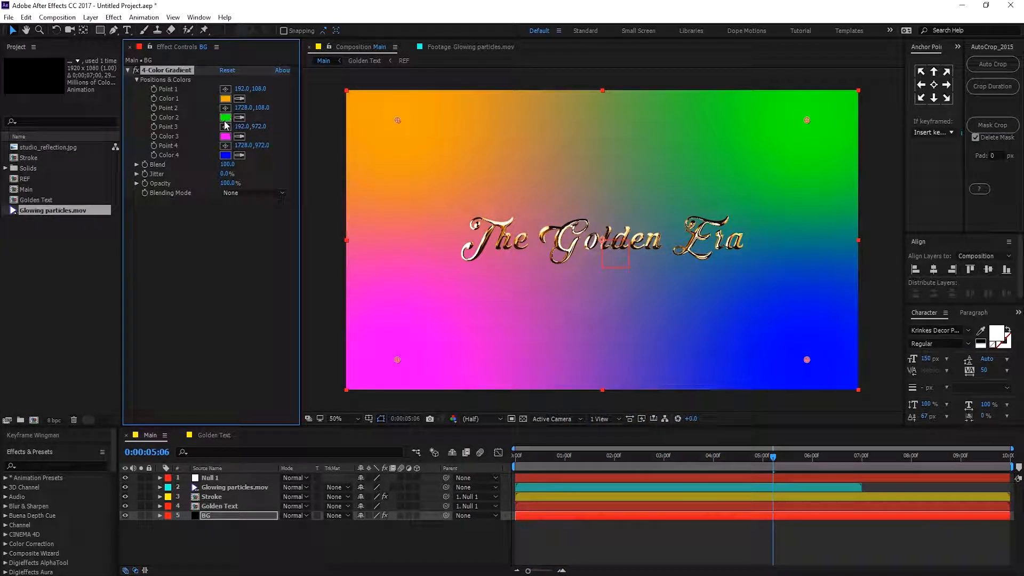
Set the gradient's Color 2 to near-black 111111.
click(226, 118)
text(141414)
drag(543, 496, 540, 495)
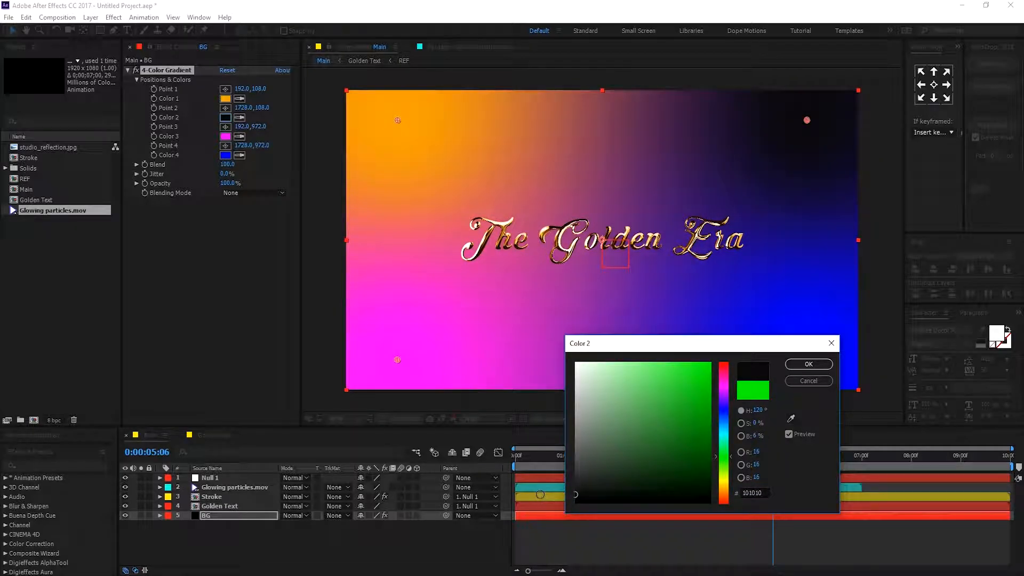
drag(724, 463, 729, 423)
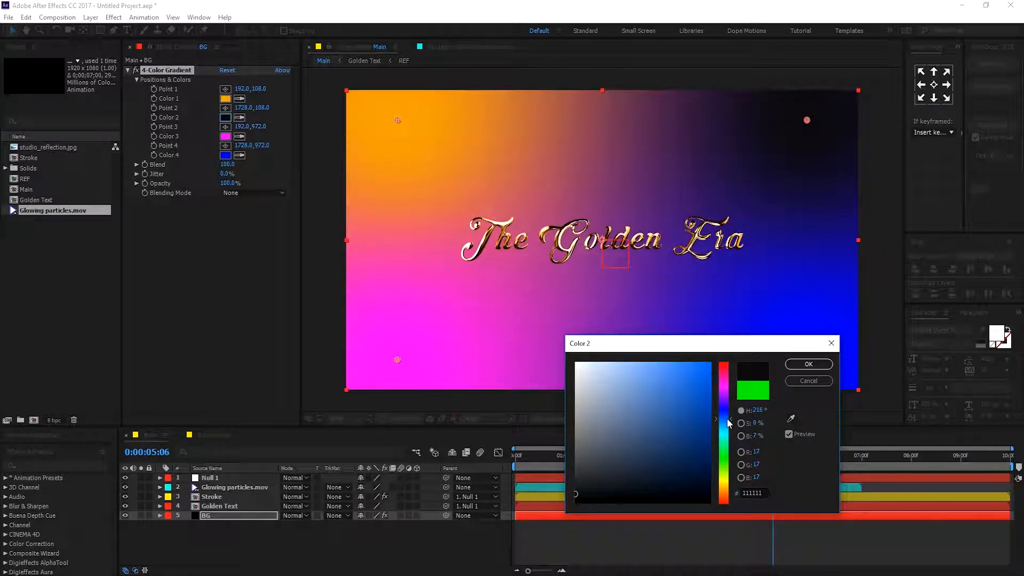
drag(645, 483, 652, 493)
click(809, 364)
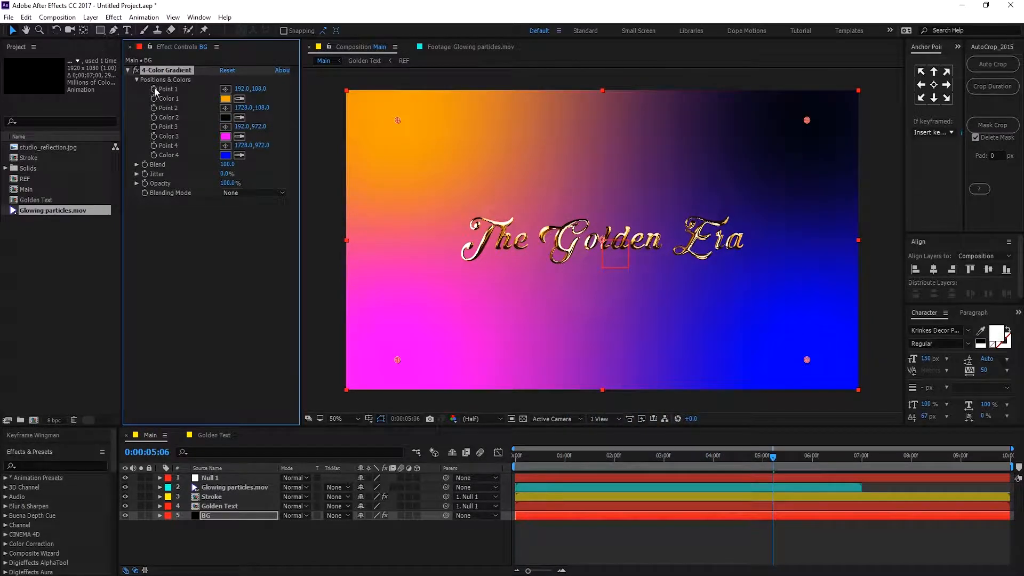
Set the gradient's Color 3 to dark purple 100815 and Color 4 to near-black 090909.
click(225, 136)
drag(730, 387, 733, 401)
drag(667, 477, 661, 491)
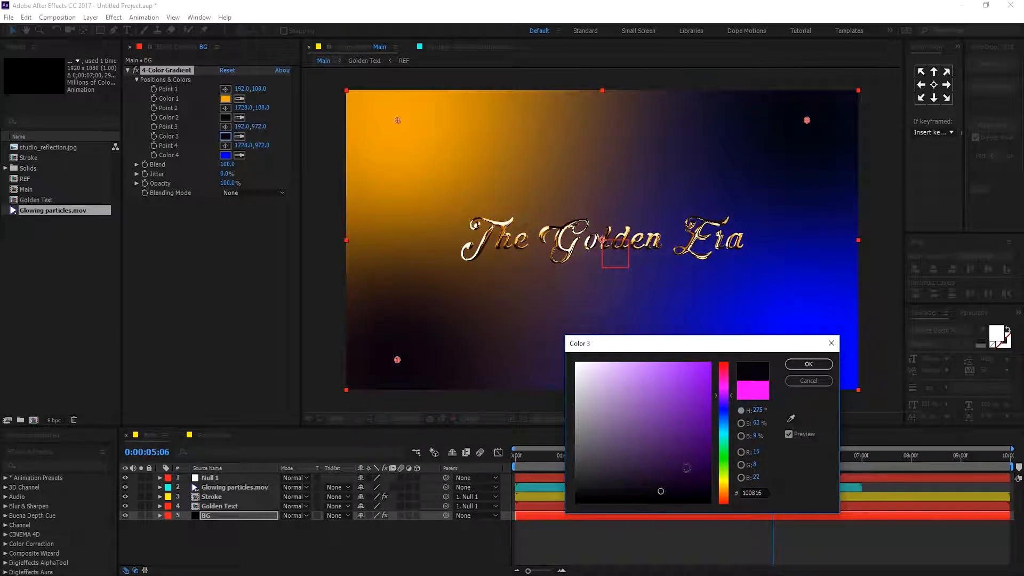
click(808, 365)
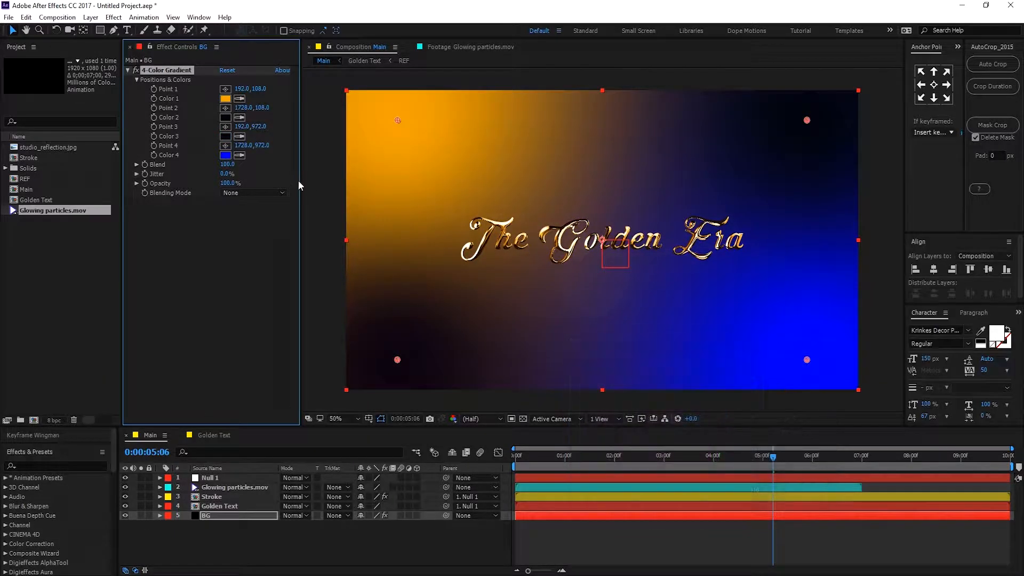
click(226, 155)
click(576, 498)
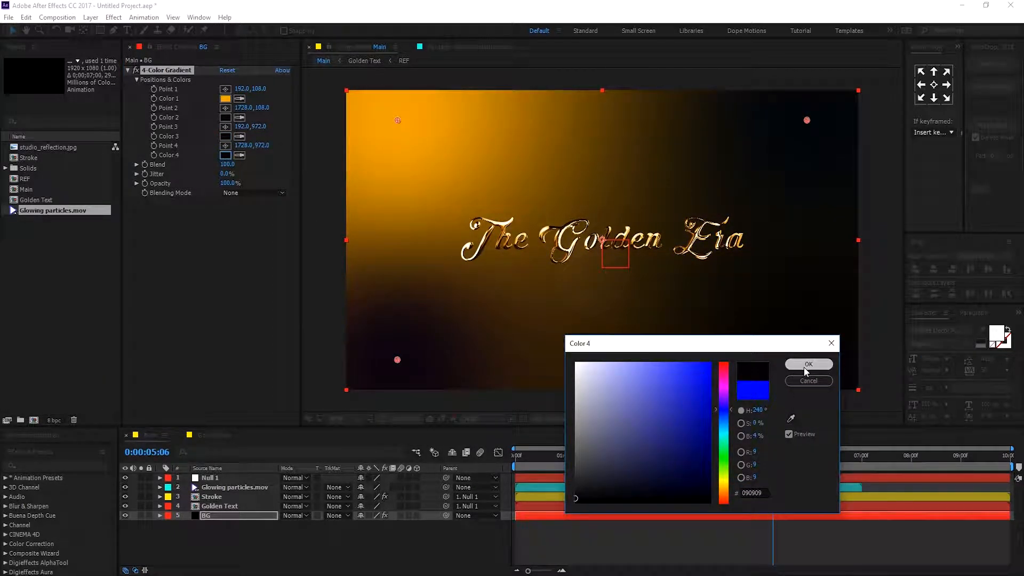
click(805, 367)
Reposition the gradient points, placing Point 1 beyond the top-right corner and the dark points around the other edges.
scroll(662, 278, down, 3)
scroll(662, 277, up, 1)
drag(498, 181, 733, 85)
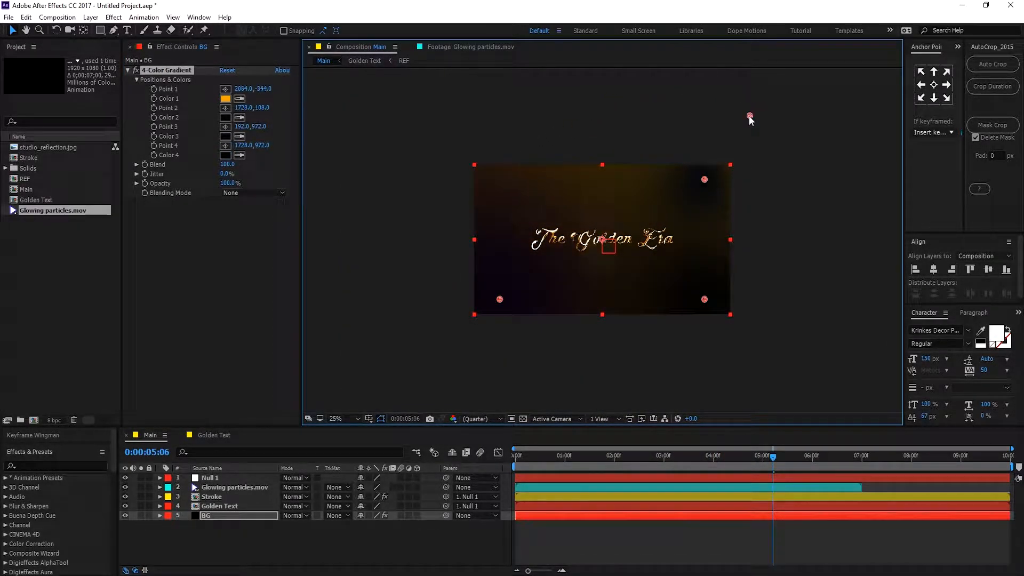
drag(704, 180, 740, 241)
drag(705, 300, 608, 327)
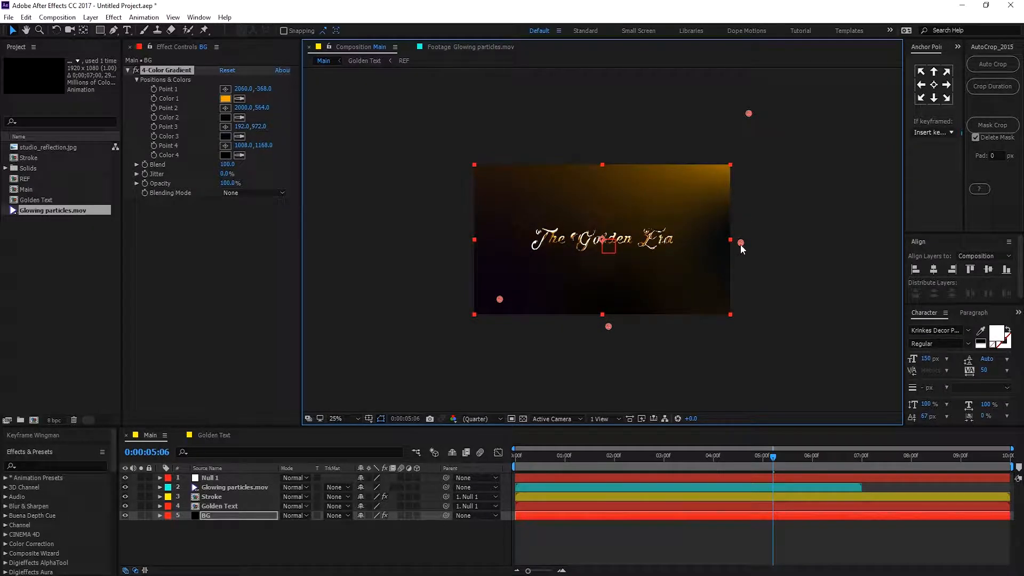
drag(740, 243, 731, 314)
drag(501, 299, 393, 345)
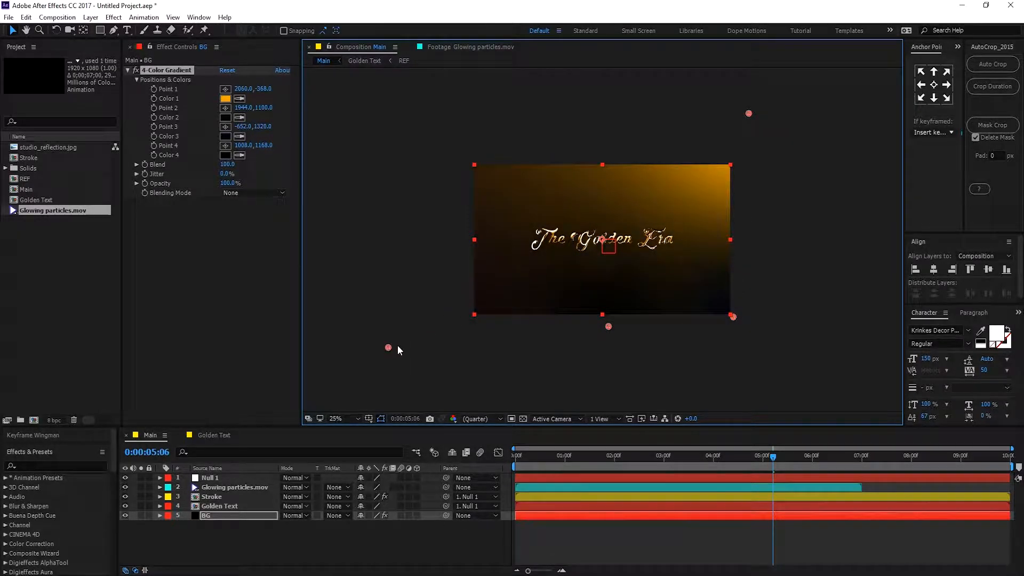
drag(448, 308, 441, 142)
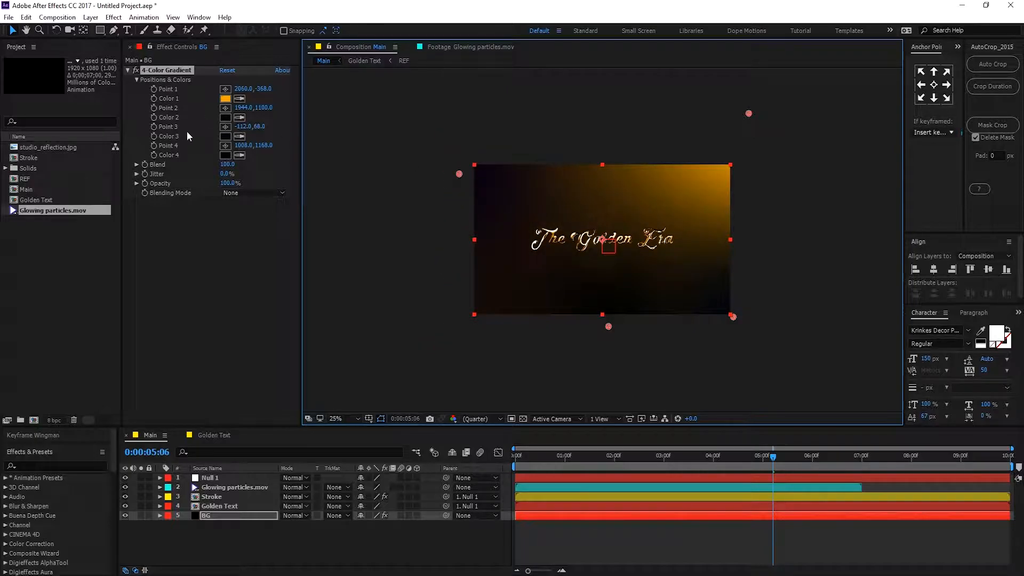
click(224, 137)
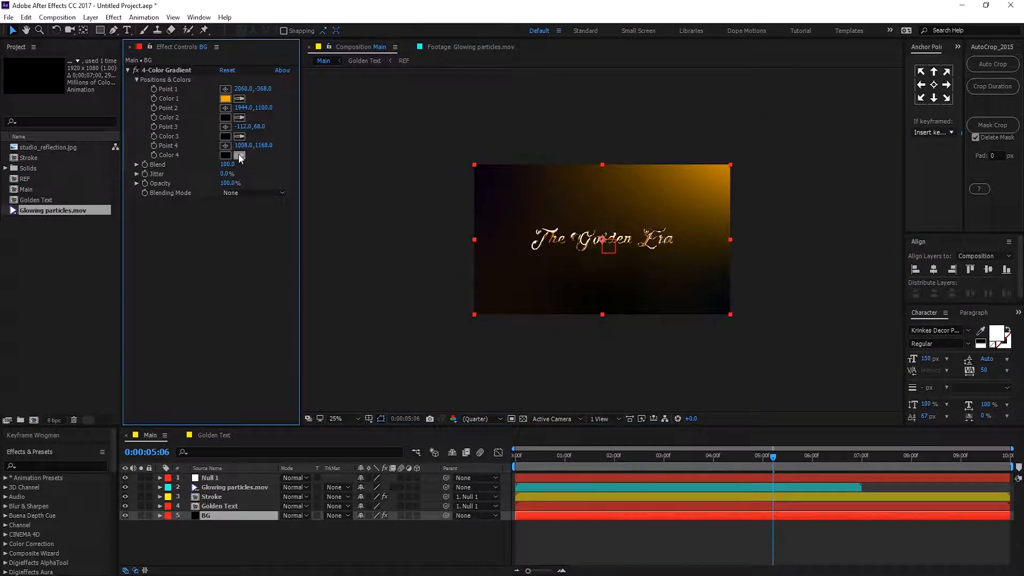
click(238, 137)
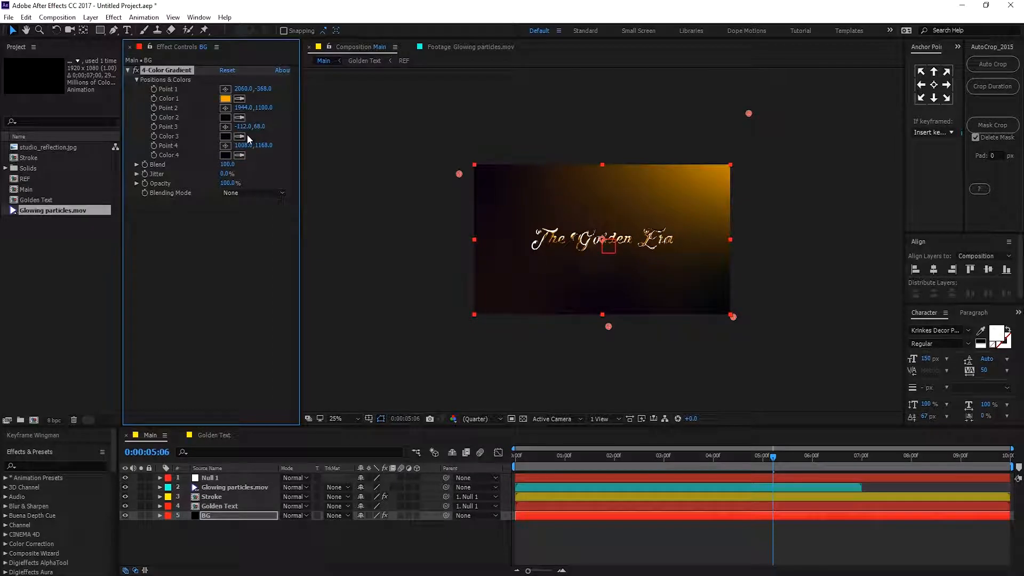
click(240, 137)
click(228, 155)
drag(607, 328, 536, 328)
Set the gradient's Blend to 200 and Jitter to 25%.
click(228, 164)
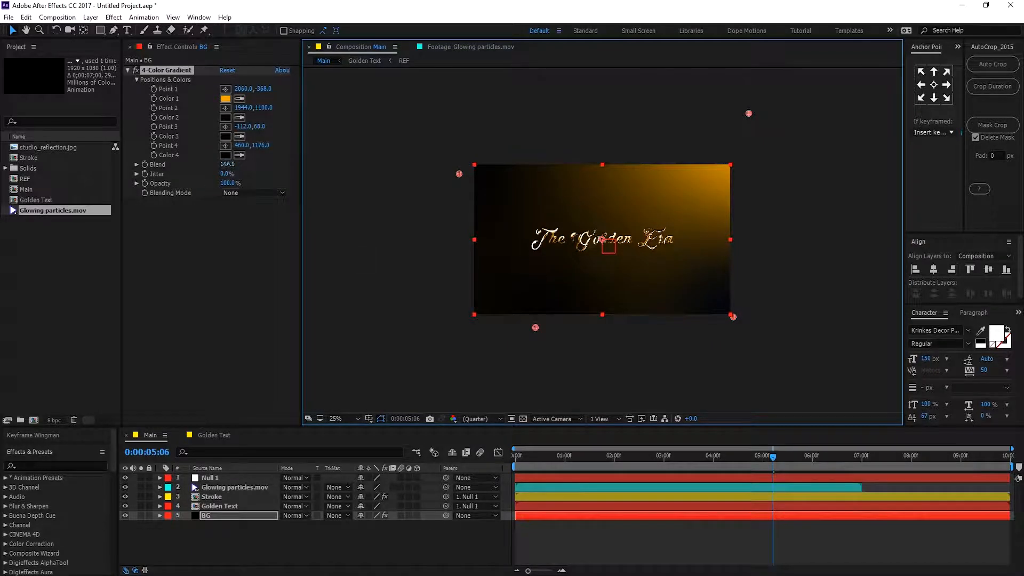
text(2)
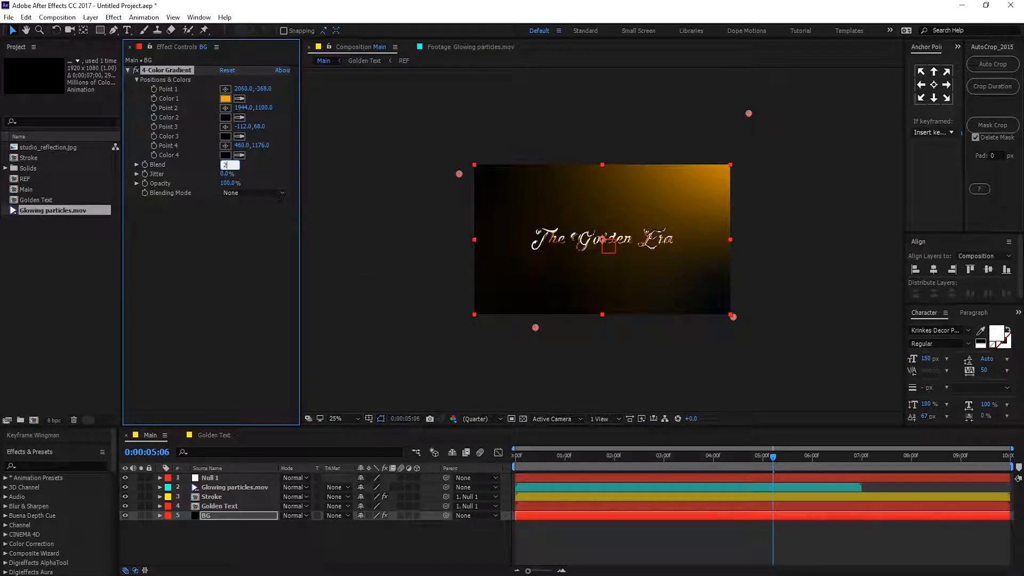
text(00)
click(223, 204)
click(224, 173)
text(2)
click(228, 216)
Move Point 1 farther beyond the top-right corner and nudge Point 2 near the bottom-right corner.
scroll(590, 263, up, 2)
scroll(590, 263, down, 4)
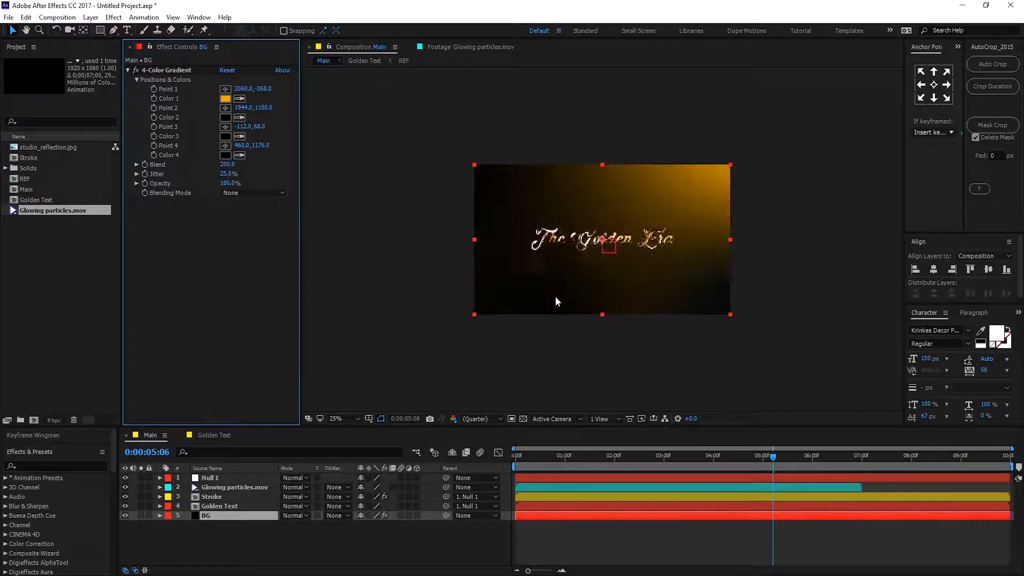
scroll(555, 297, up, 2)
click(229, 516)
click(182, 70)
scroll(503, 203, down, 4)
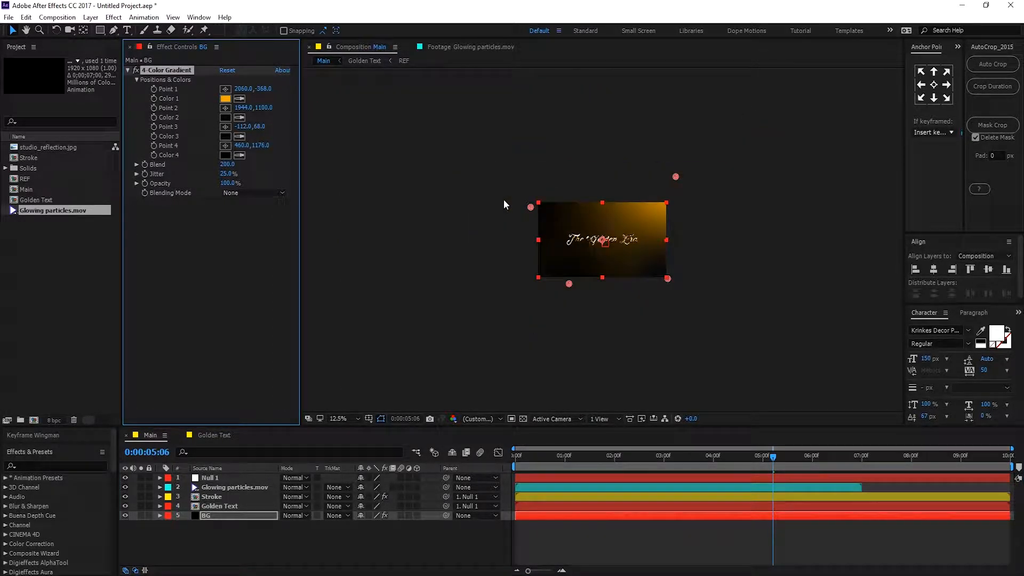
drag(677, 176, 718, 148)
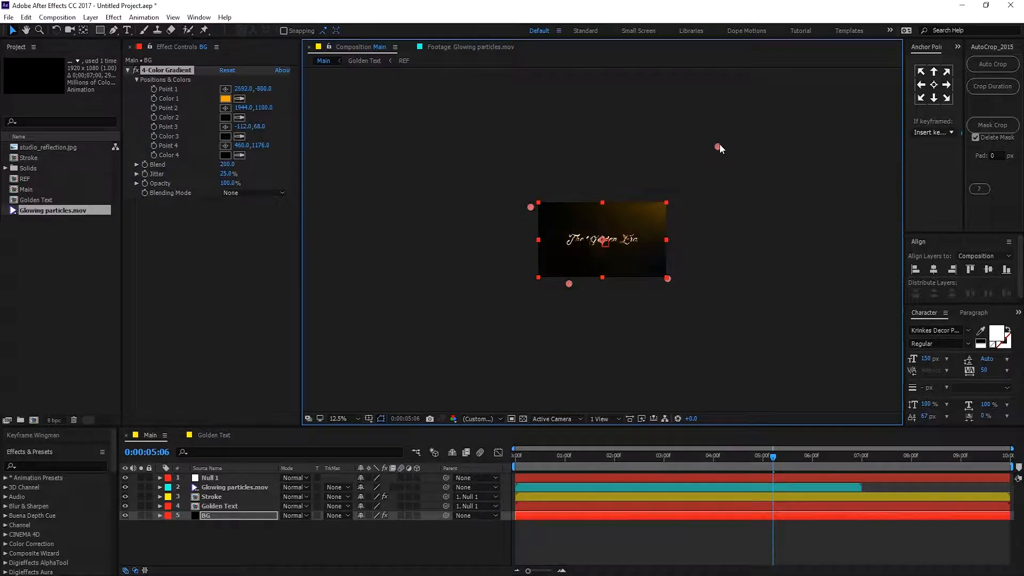
drag(666, 279, 663, 281)
Add an adjustment layer at the top of the stack and rename it CC.
right_click(223, 548)
mouse_move(251, 427)
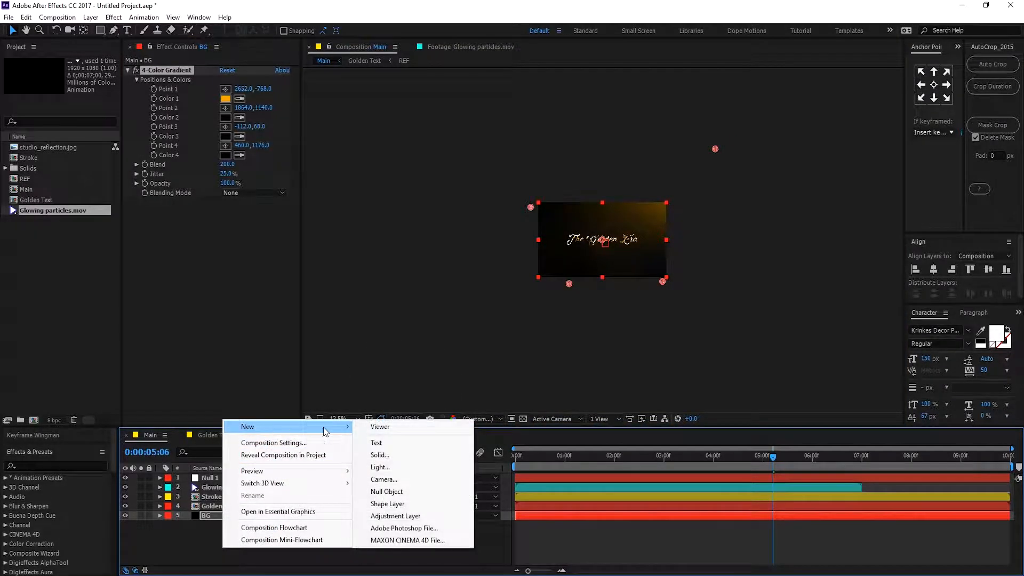
click(394, 513)
drag(208, 520, 220, 476)
key(Return)
text(CC)
key(Return)
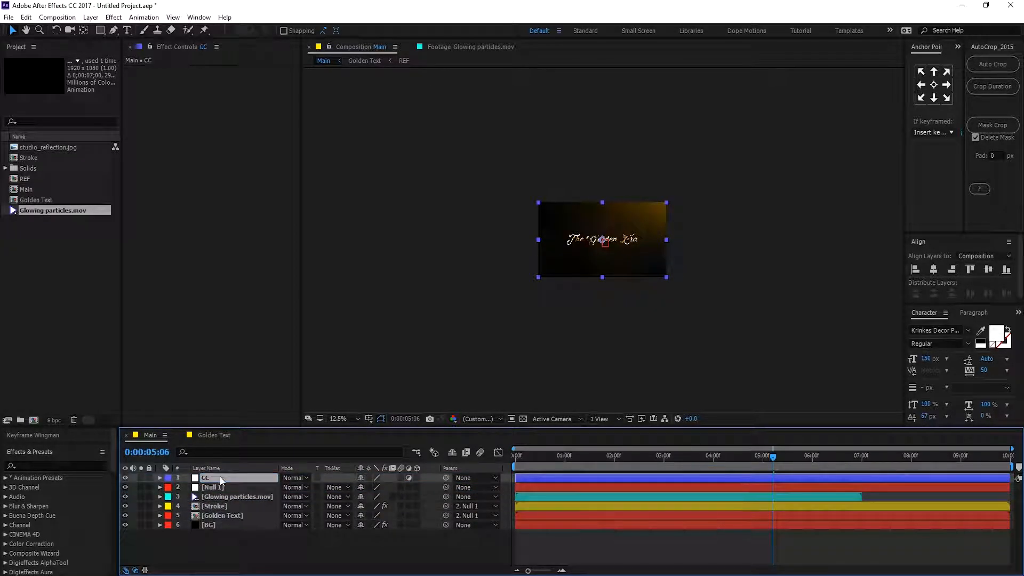
Apply Curves to the CC layer and bend the RGB curve slightly downward to darken the image.
key(ctrl+space)
click(150, 464)
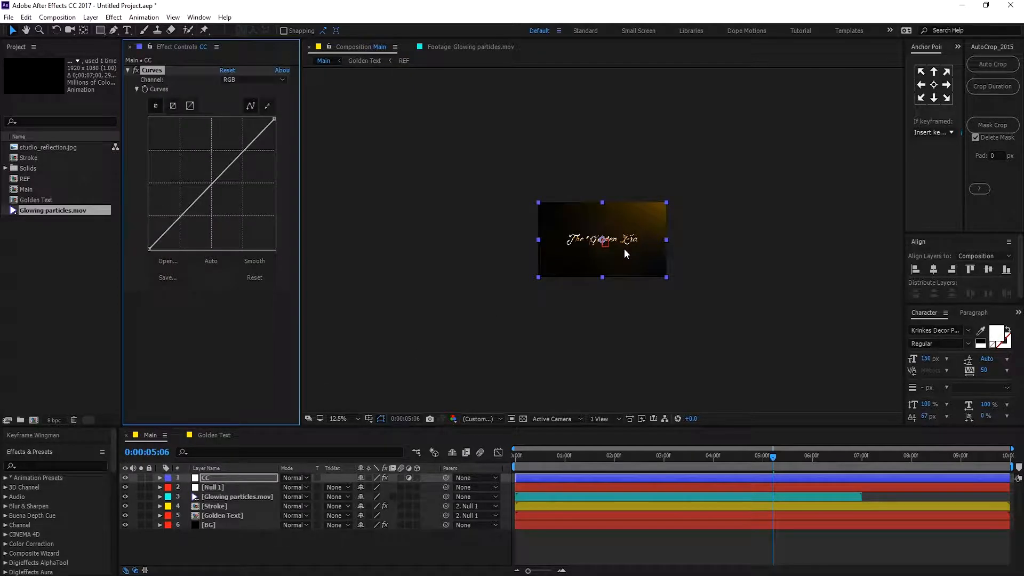
scroll(624, 249, up, 4)
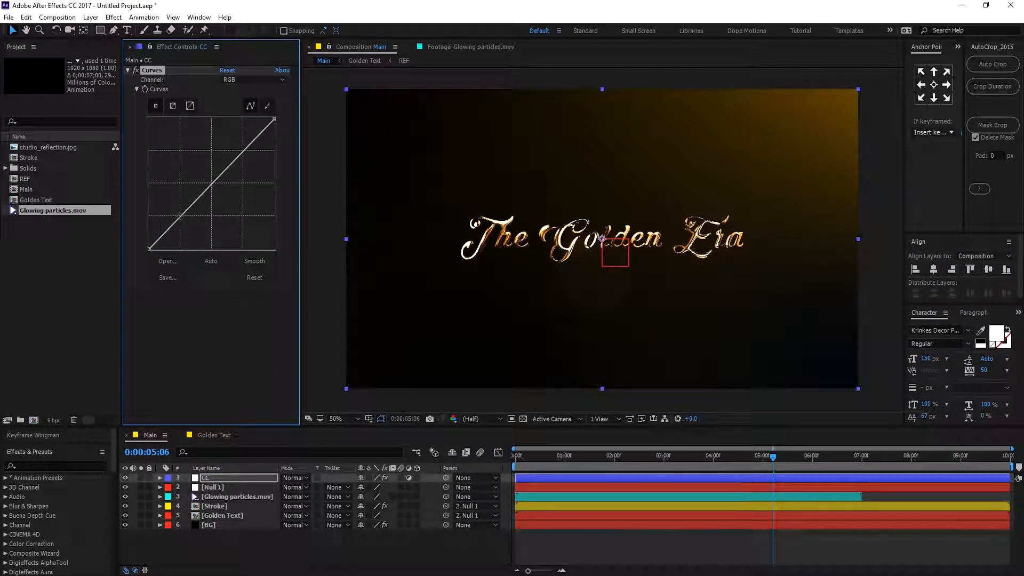
drag(181, 216, 187, 221)
drag(243, 155, 239, 162)
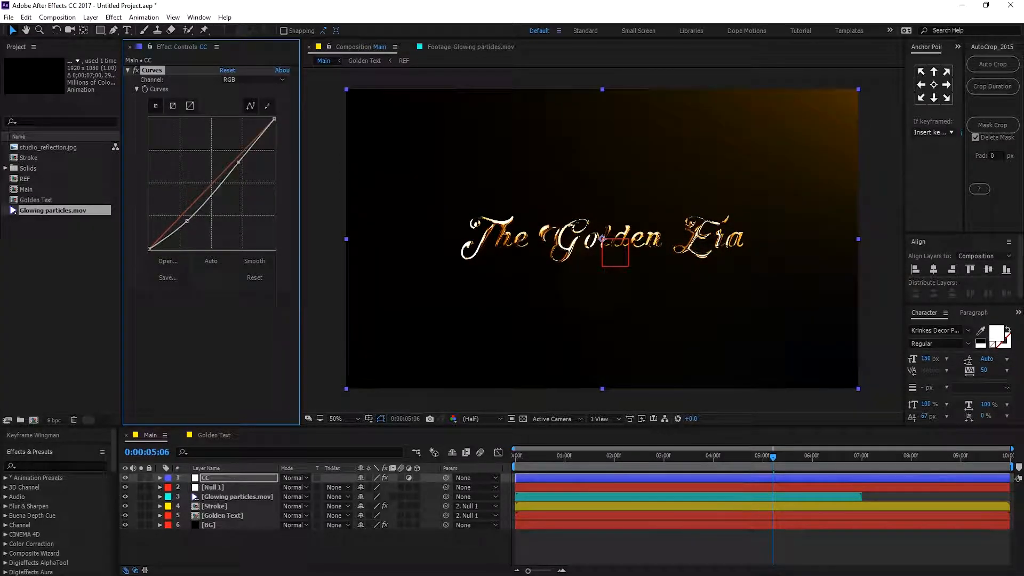
drag(186, 221, 185, 219)
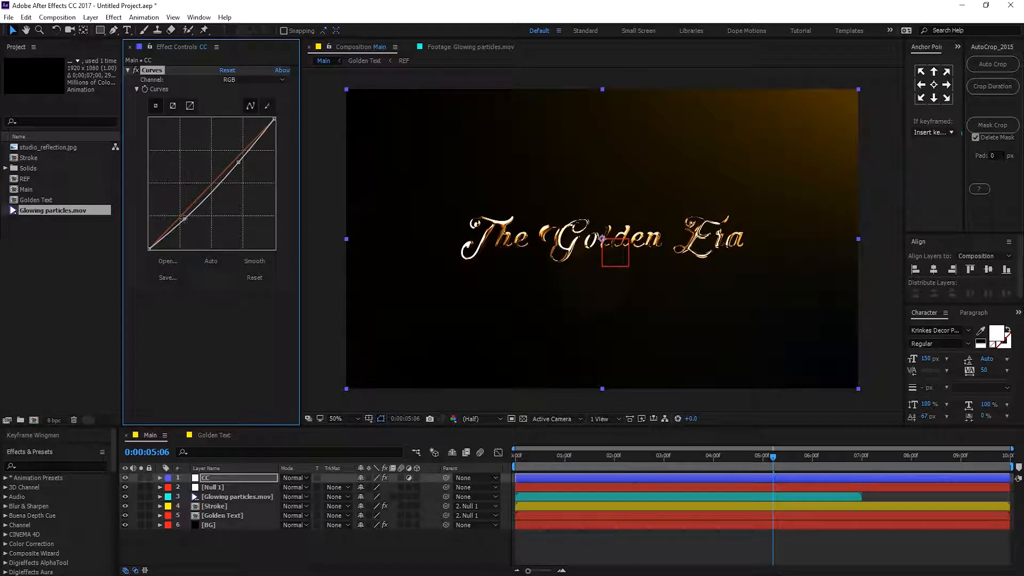
click(225, 540)
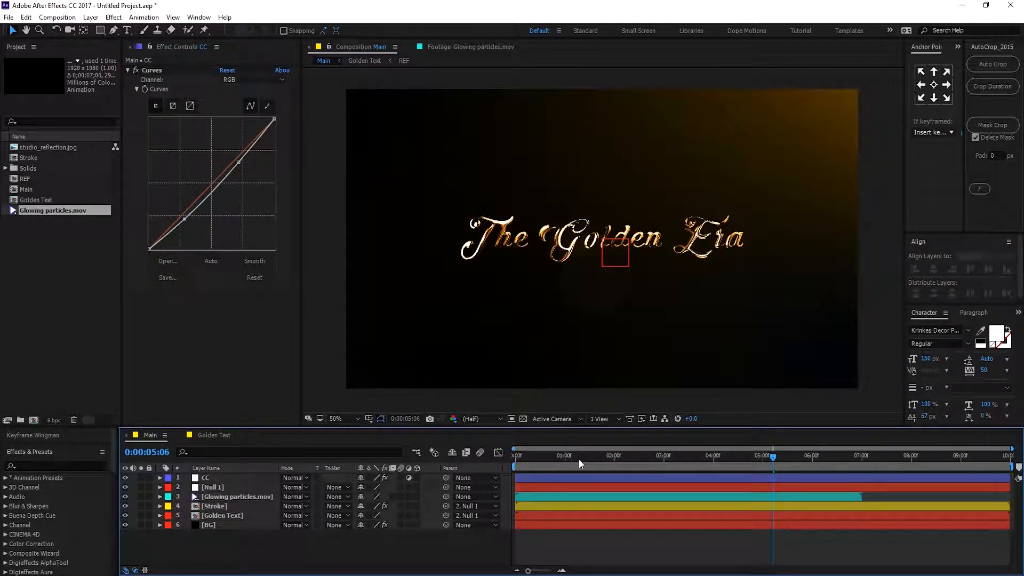
Change the BG gradient's Color 1 to a deeper orange E26A00.
drag(528, 459, 610, 461)
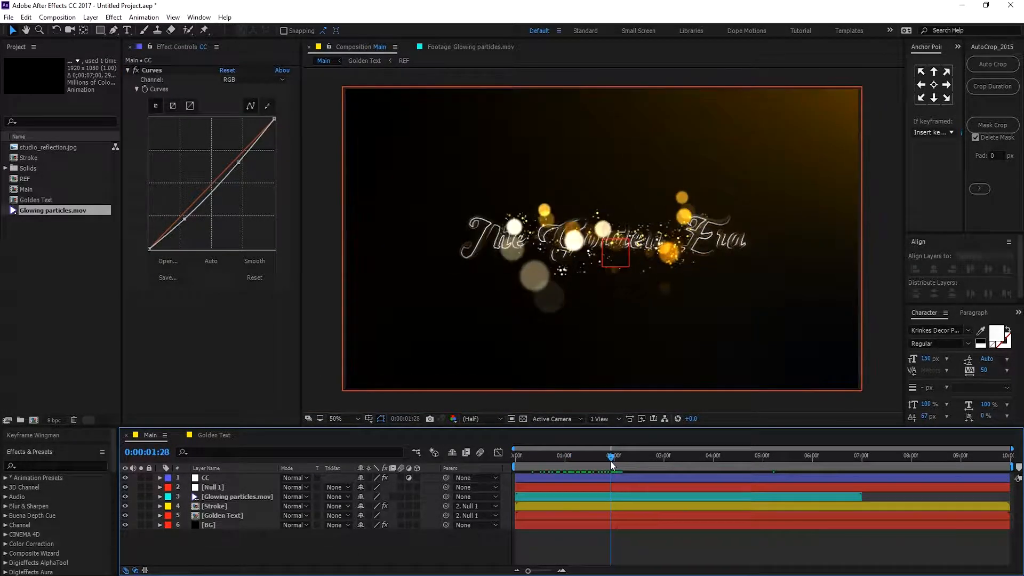
click(214, 525)
click(239, 99)
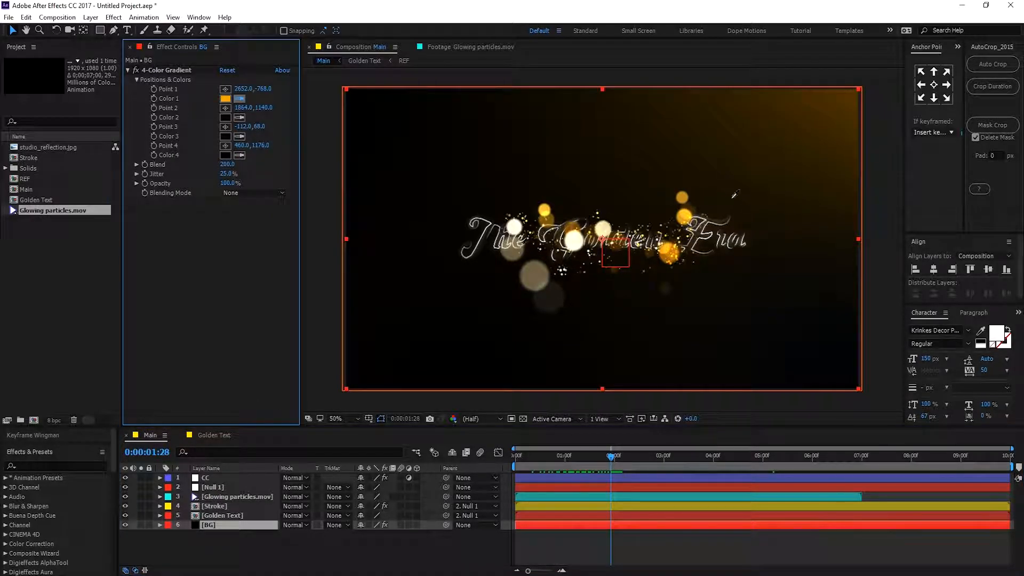
click(683, 215)
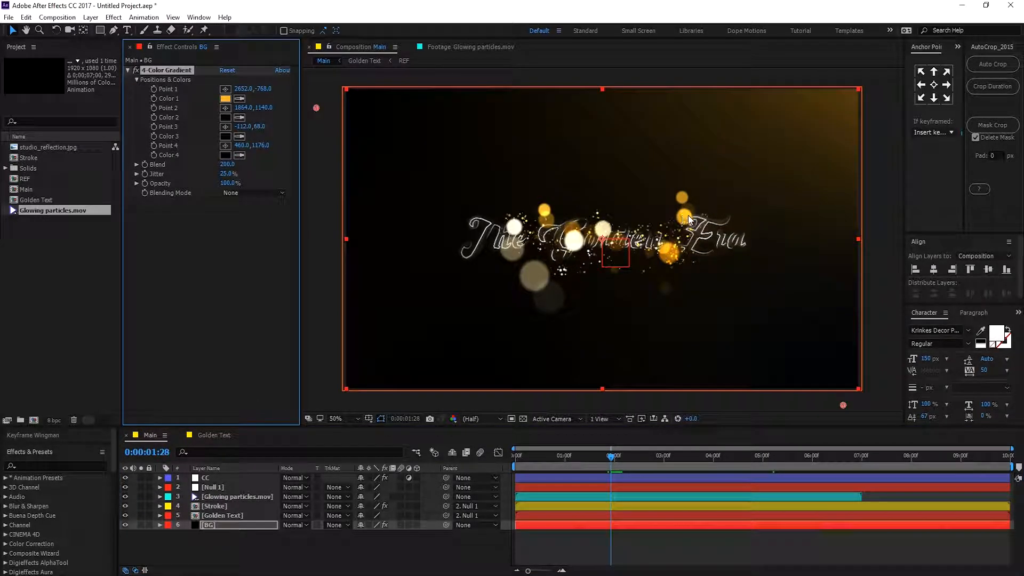
click(222, 99)
mouse_move(694, 384)
mouse_down()
mouse_move(721, 408)
mouse_move(731, 378)
mouse_up()
drag(725, 487, 728, 492)
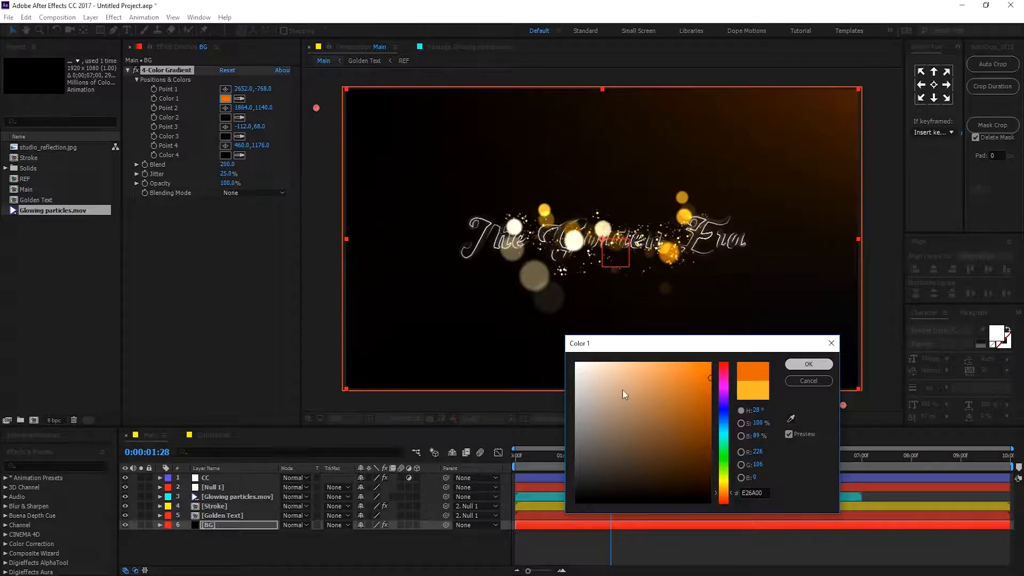
click(809, 364)
Move the CC adjustment layer down so it sits just above BG.
drag(513, 458, 789, 456)
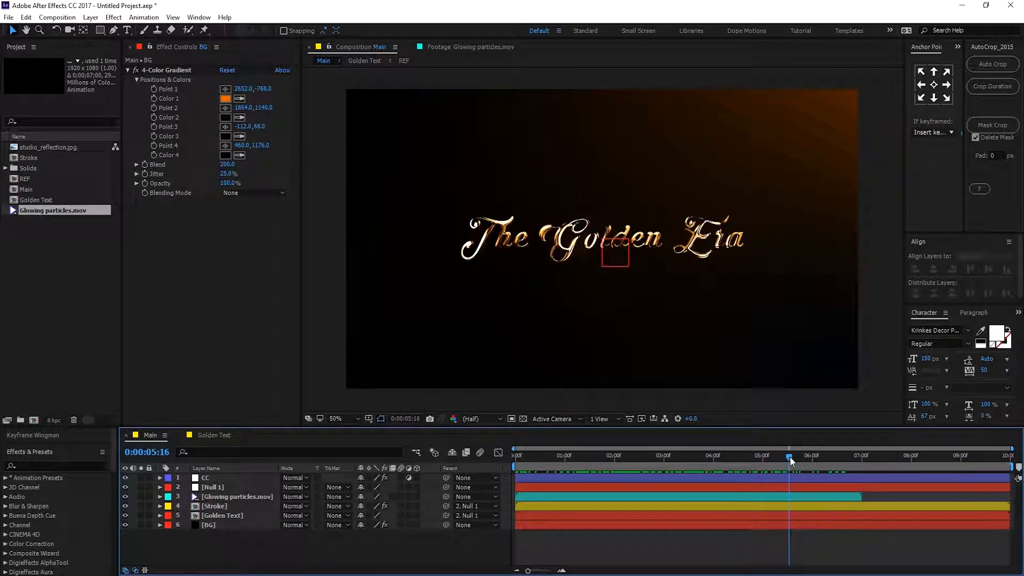
click(210, 477)
drag(219, 479, 213, 518)
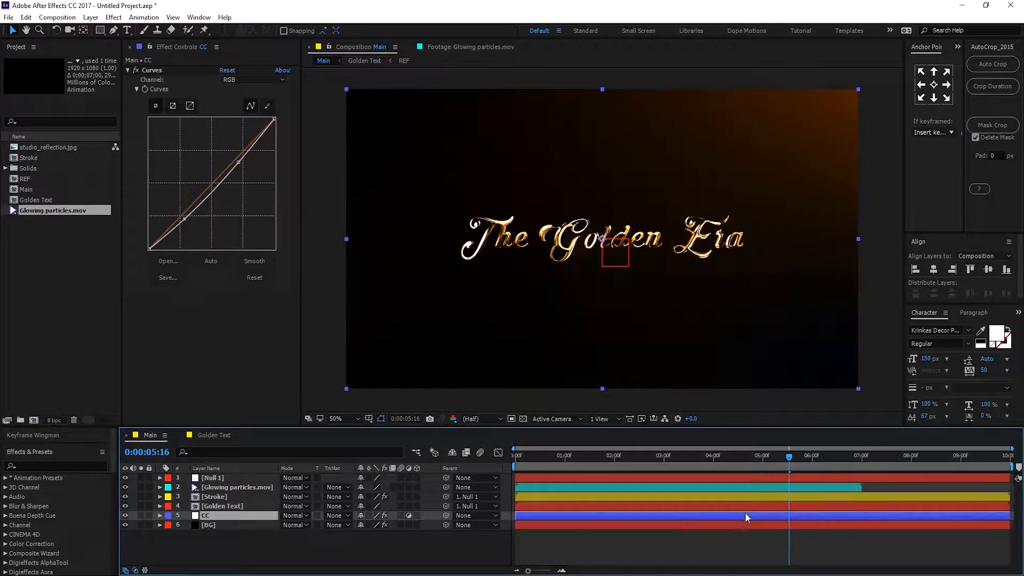
click(636, 548)
drag(533, 463, 813, 456)
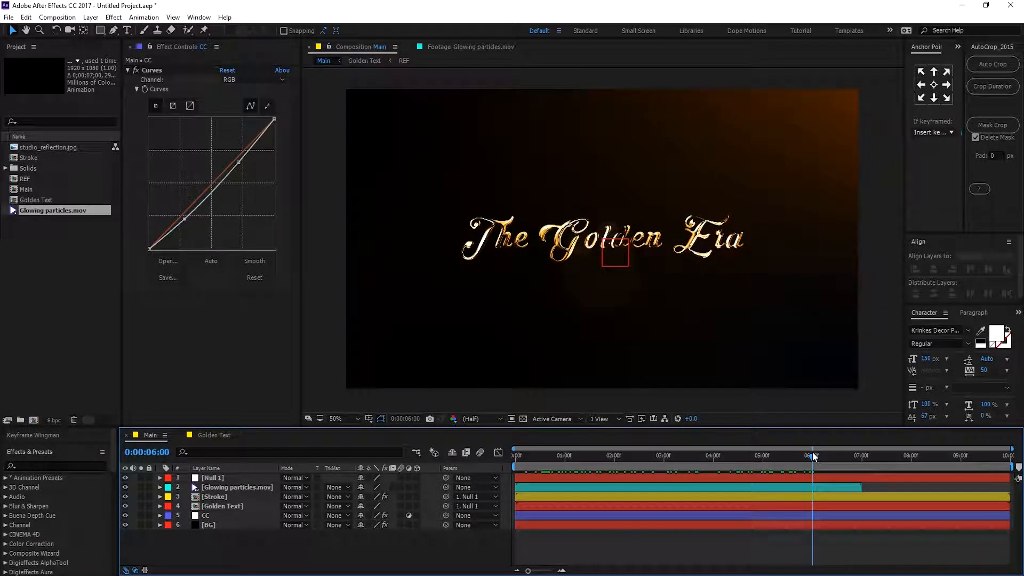